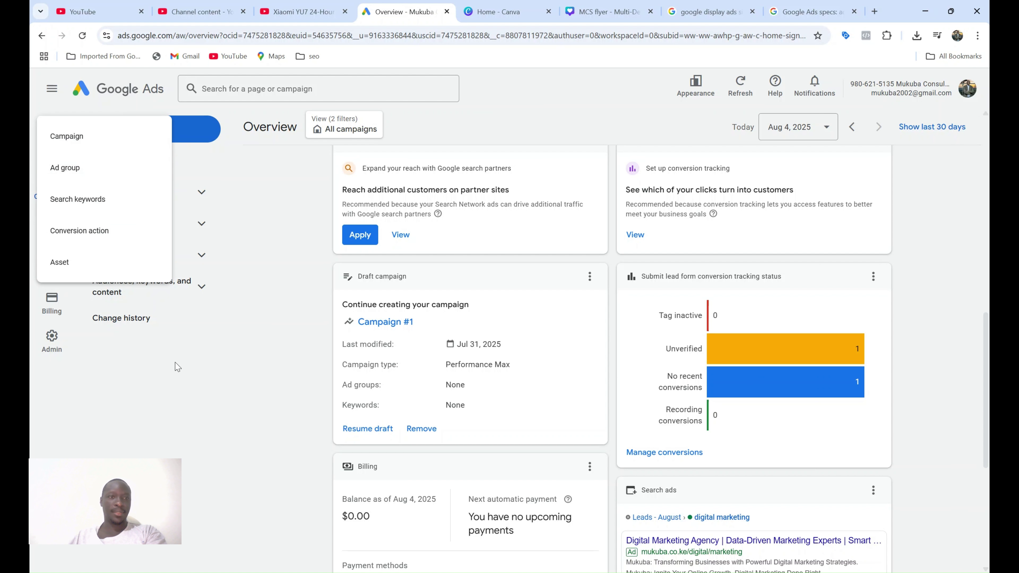
Start creating a new campaign from the account overview
click(232, 396)
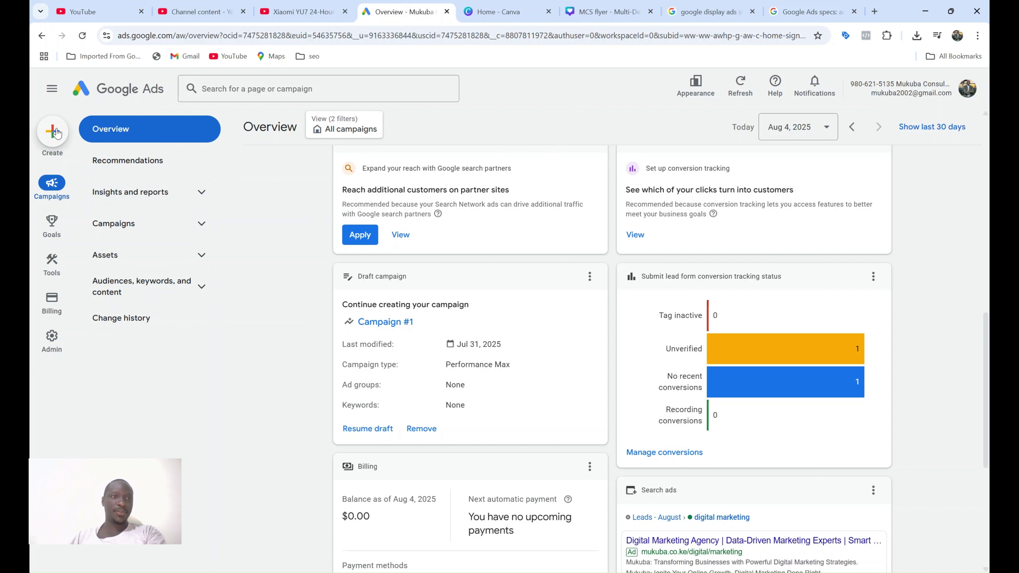
click(55, 131)
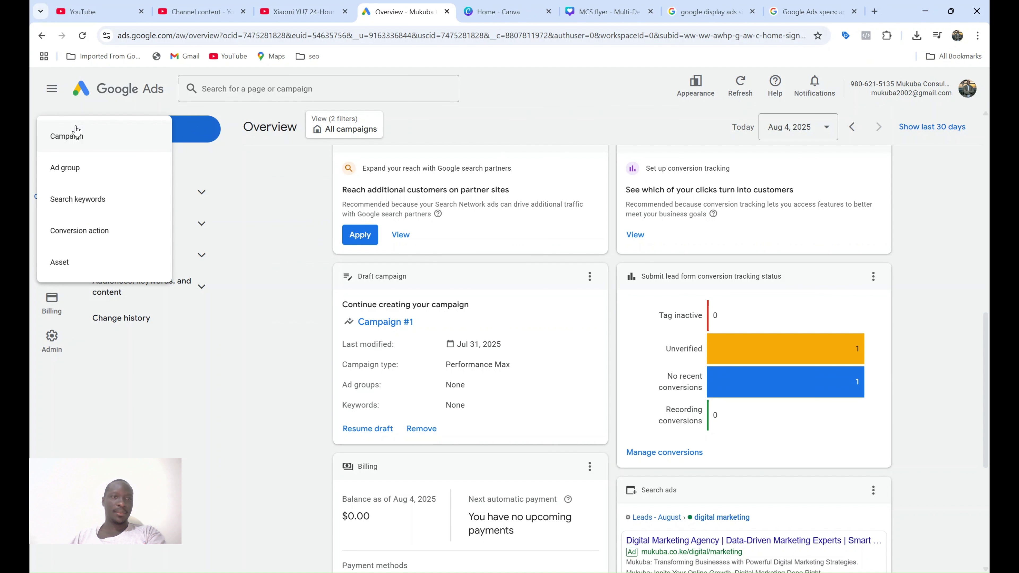
click(75, 132)
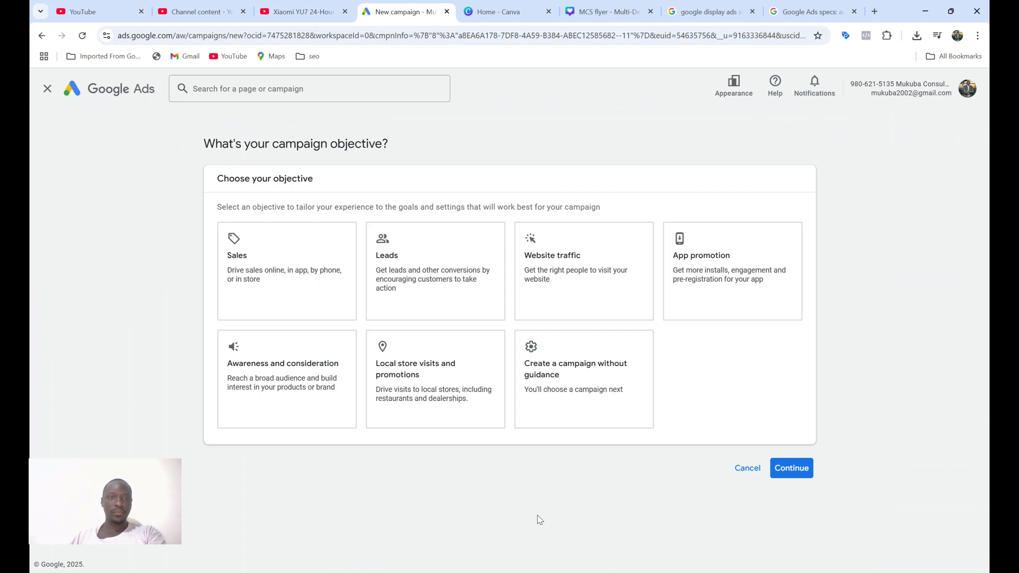
Look over the available campaign objectives, including Sales, Leads, Website traffic, App promotion and Local store visits and promotions
click(378, 279)
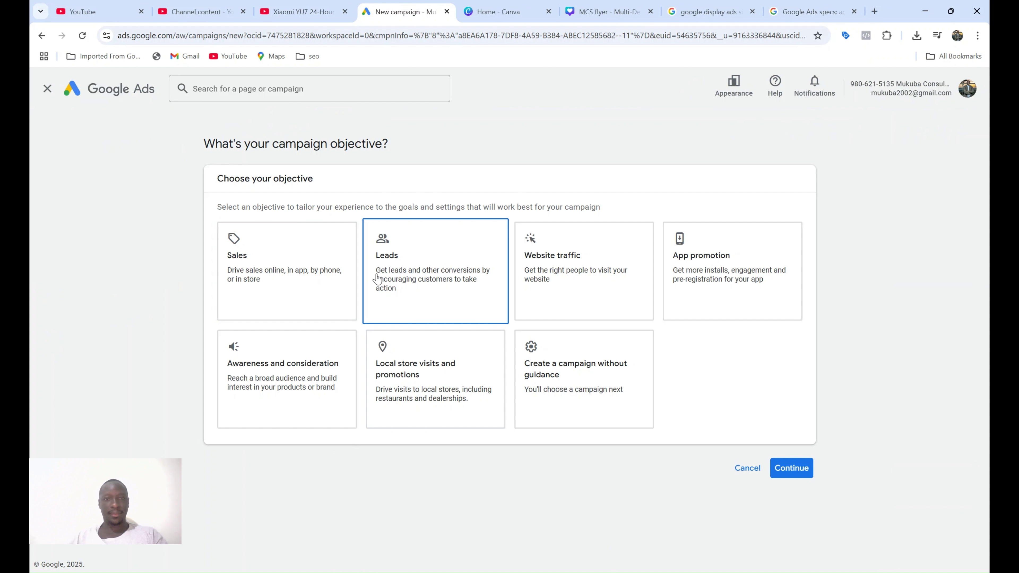
click(589, 255)
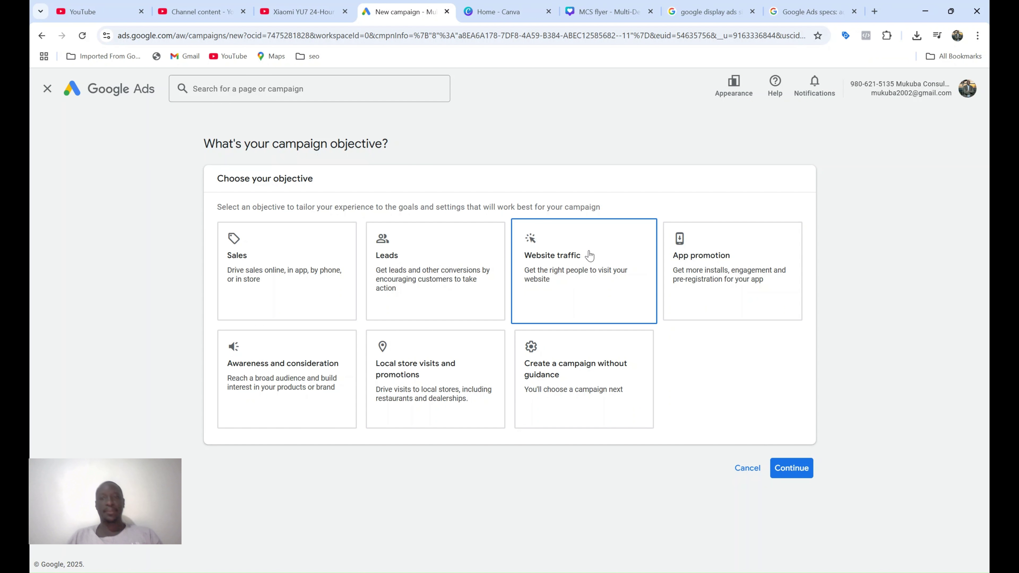
click(580, 353)
click(392, 267)
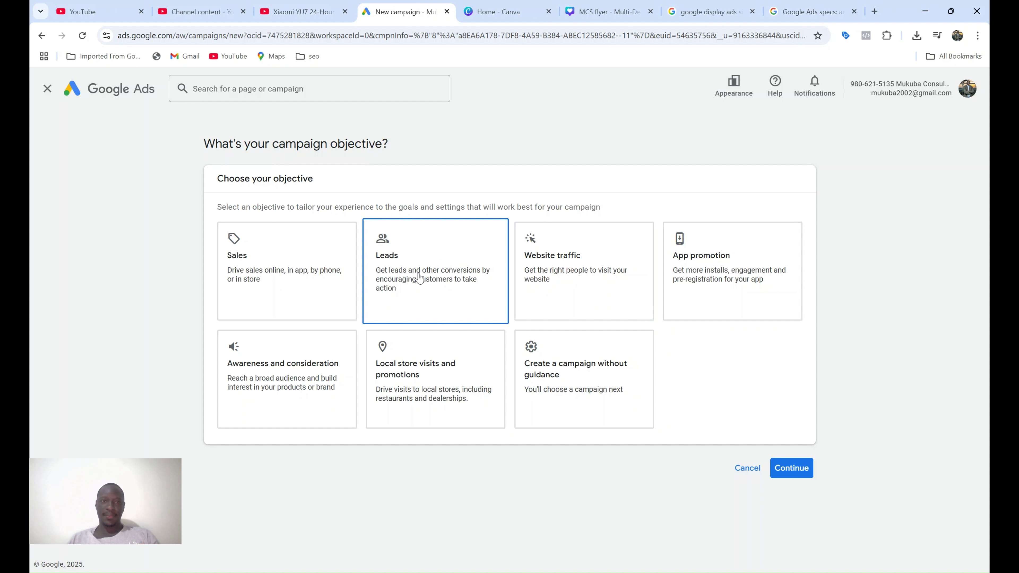
click(285, 278)
click(561, 271)
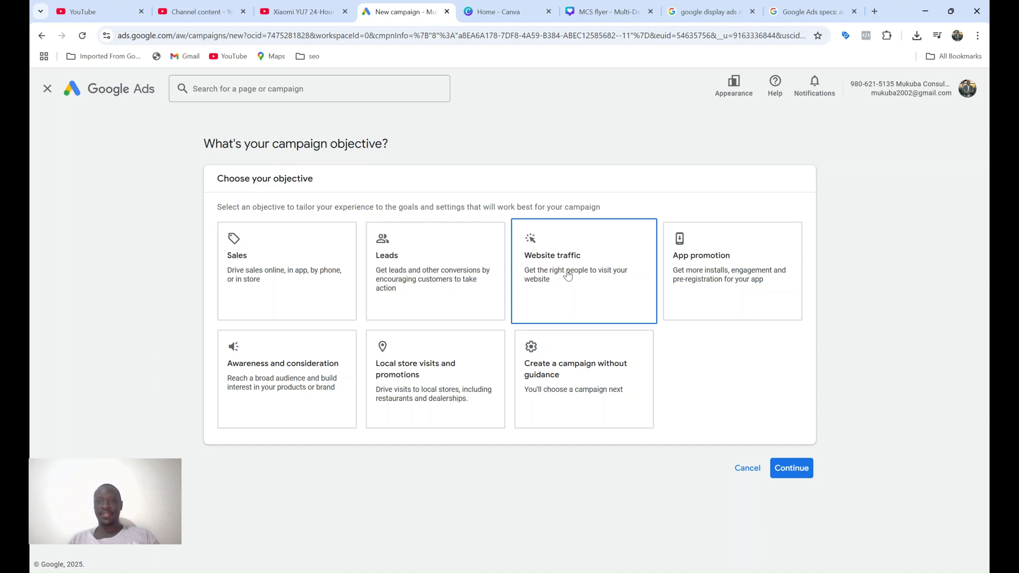
click(761, 296)
click(296, 391)
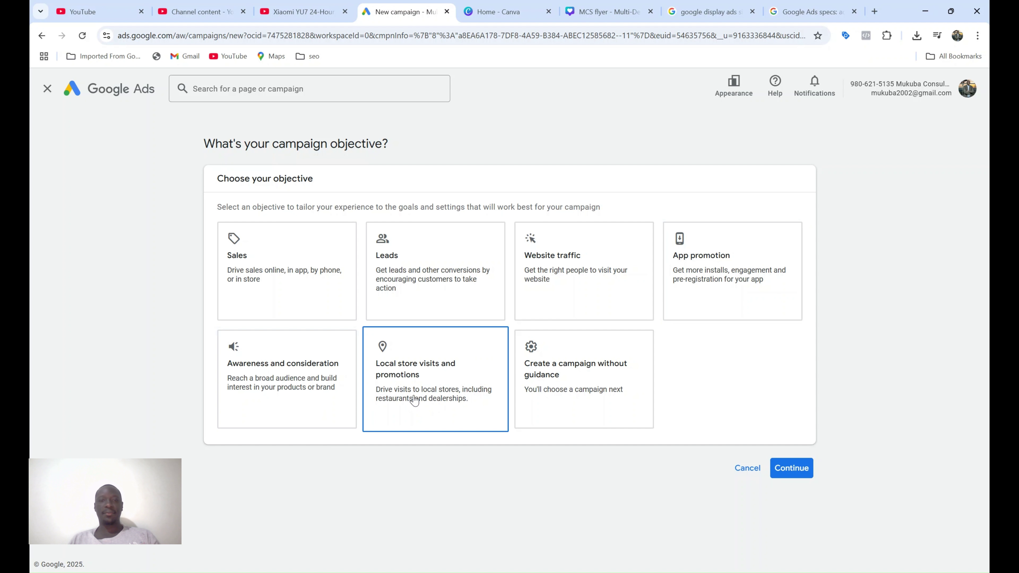
Choose Leads as the campaign objective and continue with the account-default Submit lead forms conversion goal
click(429, 281)
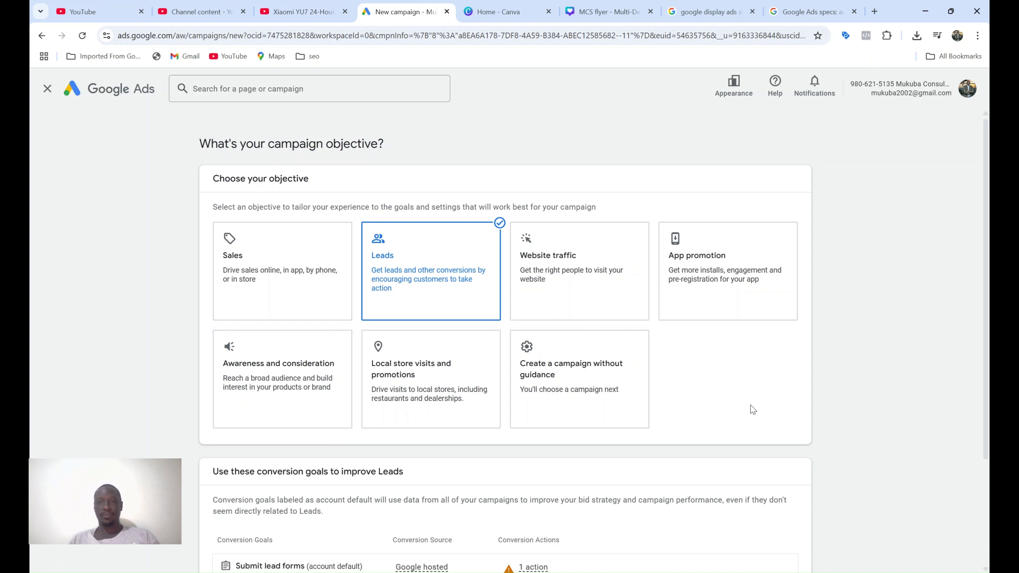
scroll(753, 409, down, 4)
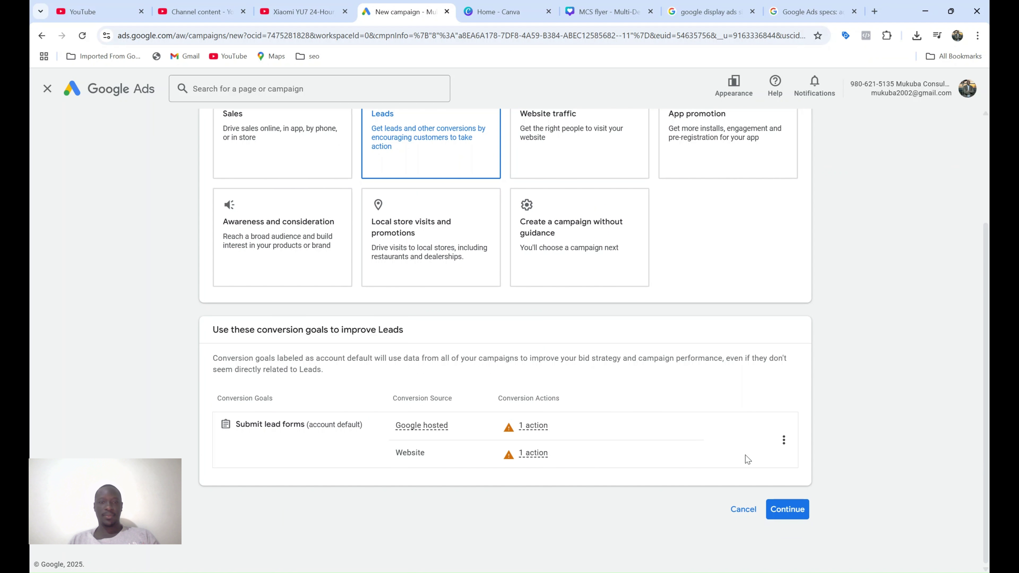
click(787, 521)
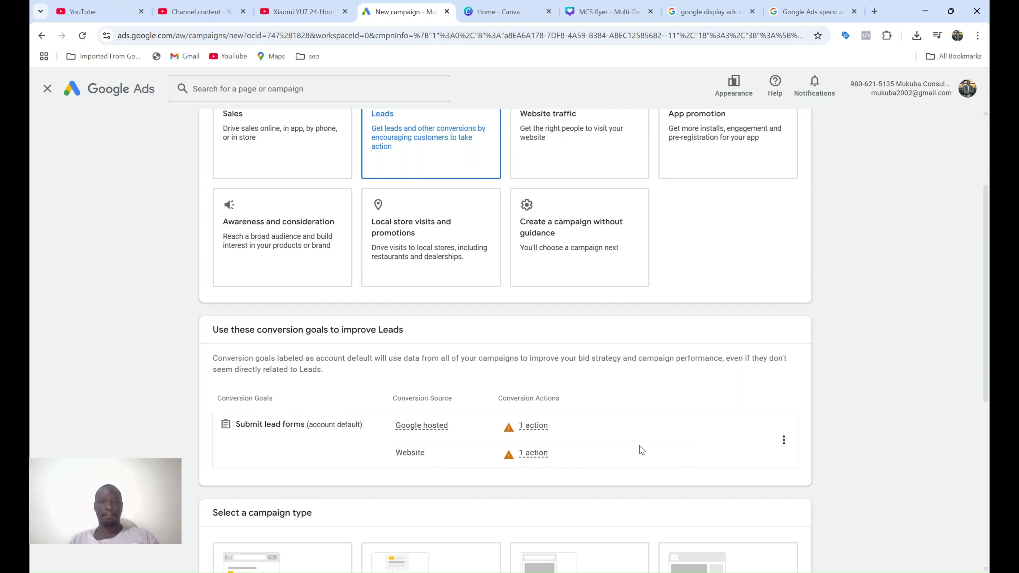
Select Display as the campaign type for the Leads objective
mouse_move(533, 453)
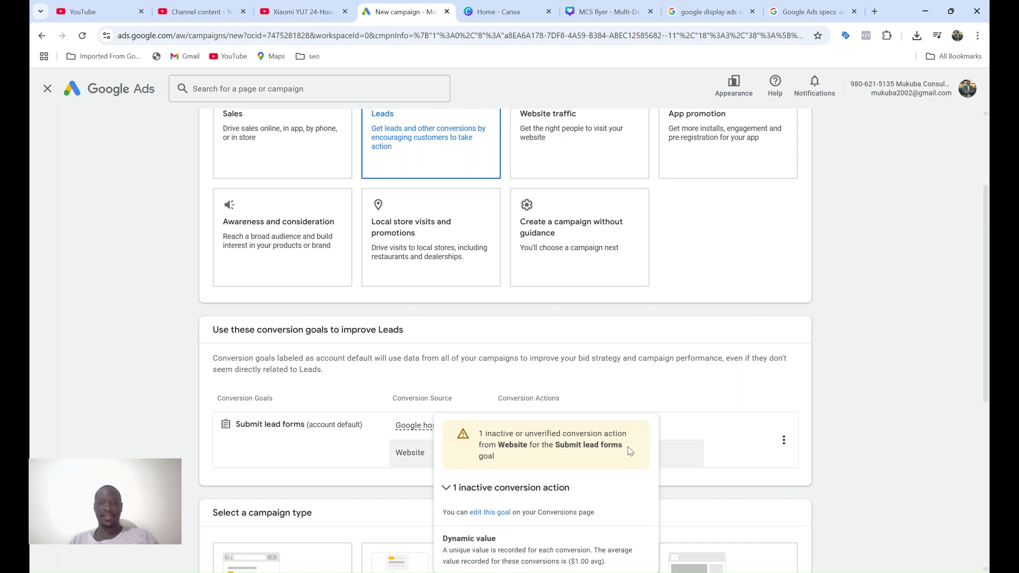
scroll(826, 409, down, 7)
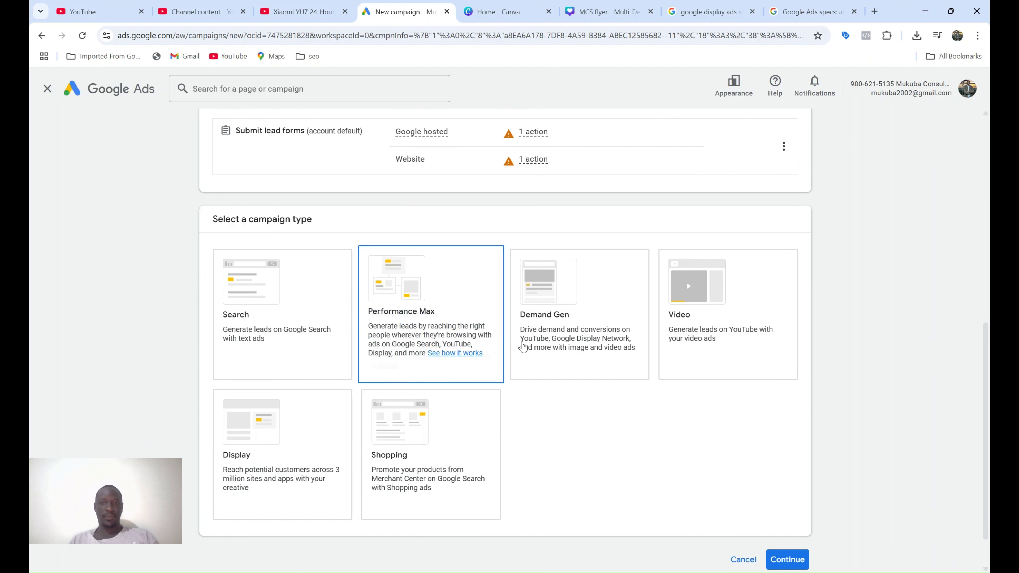
click(303, 455)
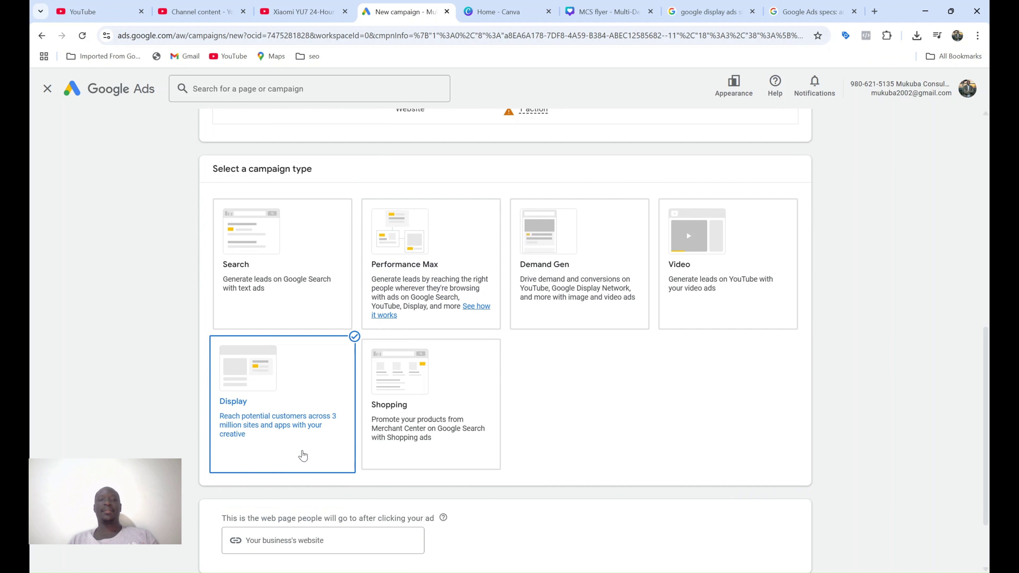
Open the business website mukuba.co.ke in a new browser tab to get its address
scroll(139, 425, down, 3)
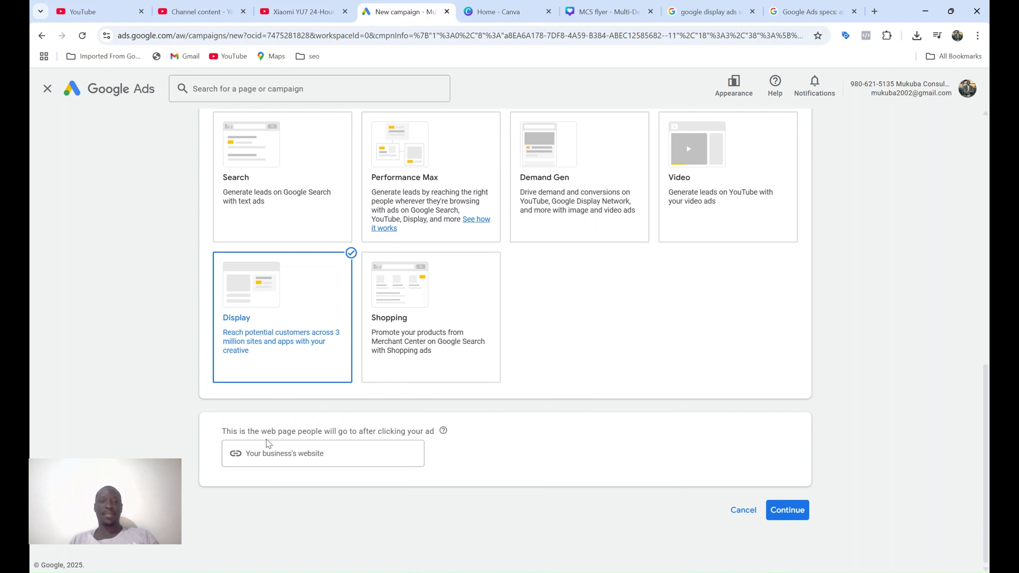
click(880, 14)
text(mu)
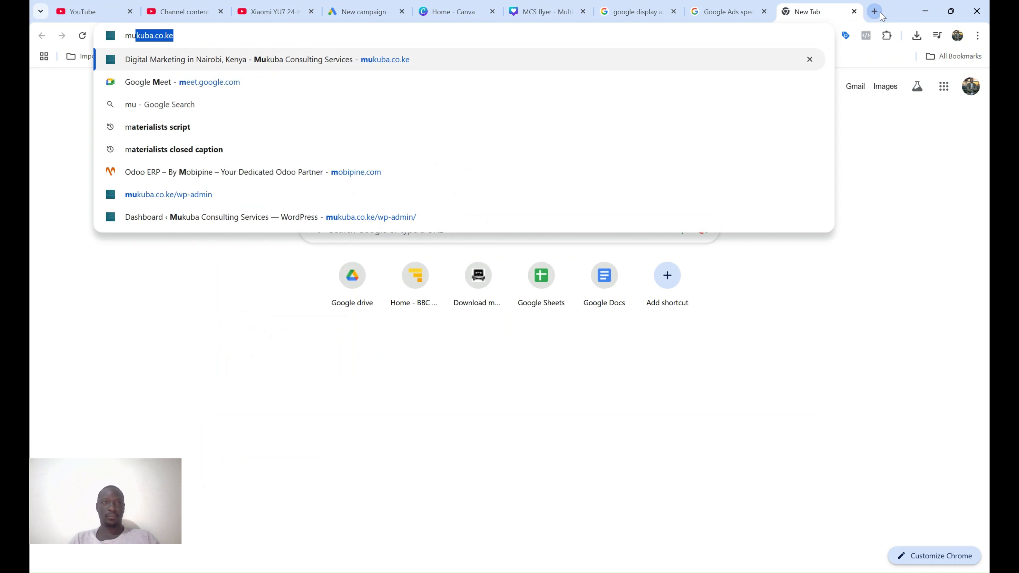
text(k)
key(Return)
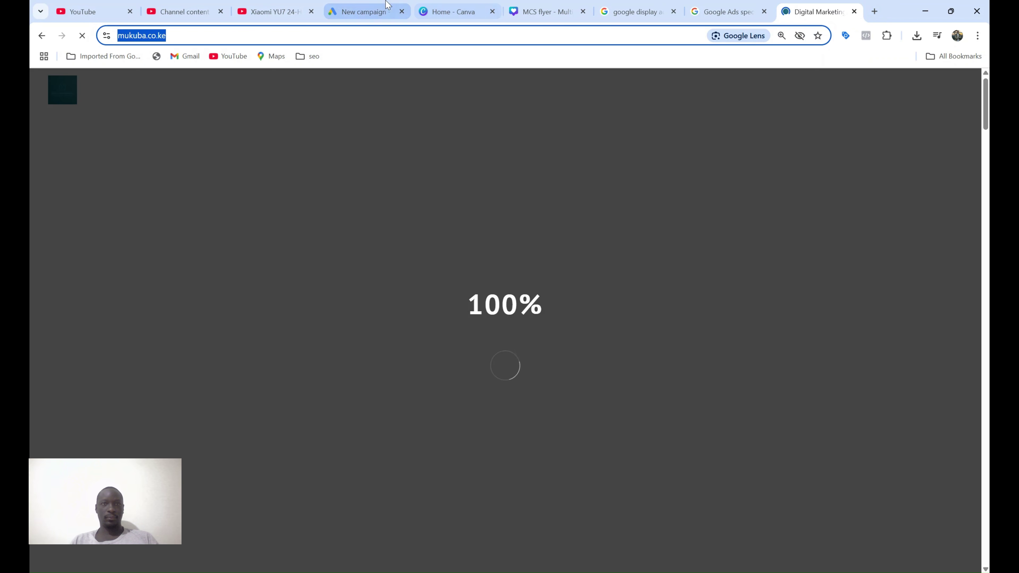
click(387, 5)
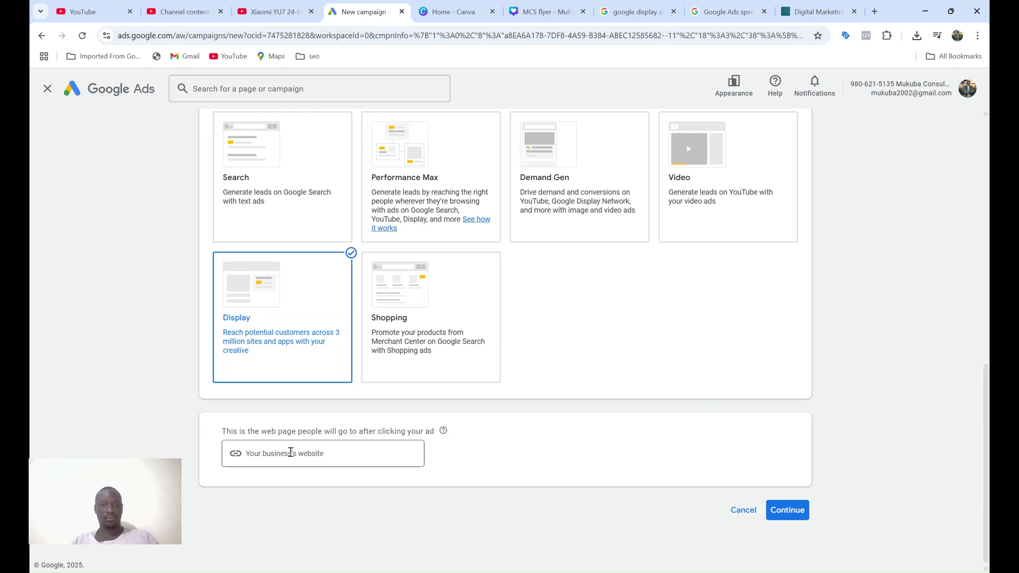
click(290, 453)
text(https://mukuba.co.ke/)
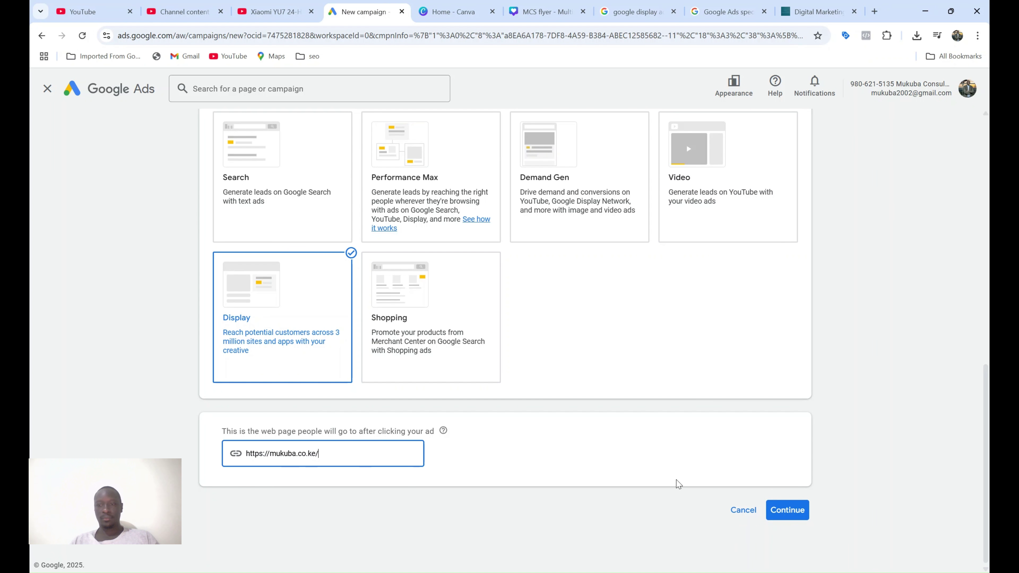
click(797, 512)
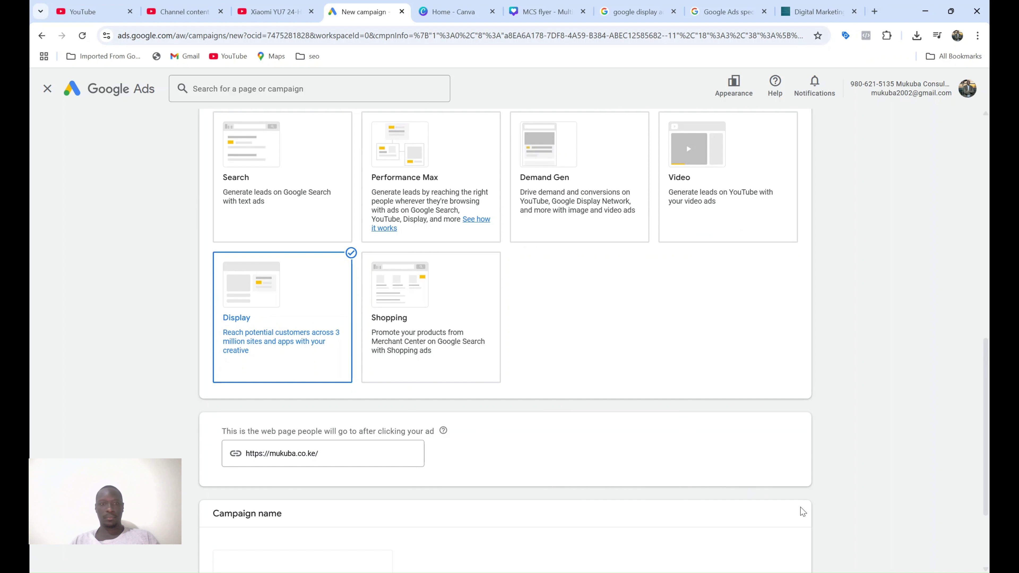
Name the campaign "August display" and continue to the campaign settings
scroll(802, 511, down, 3)
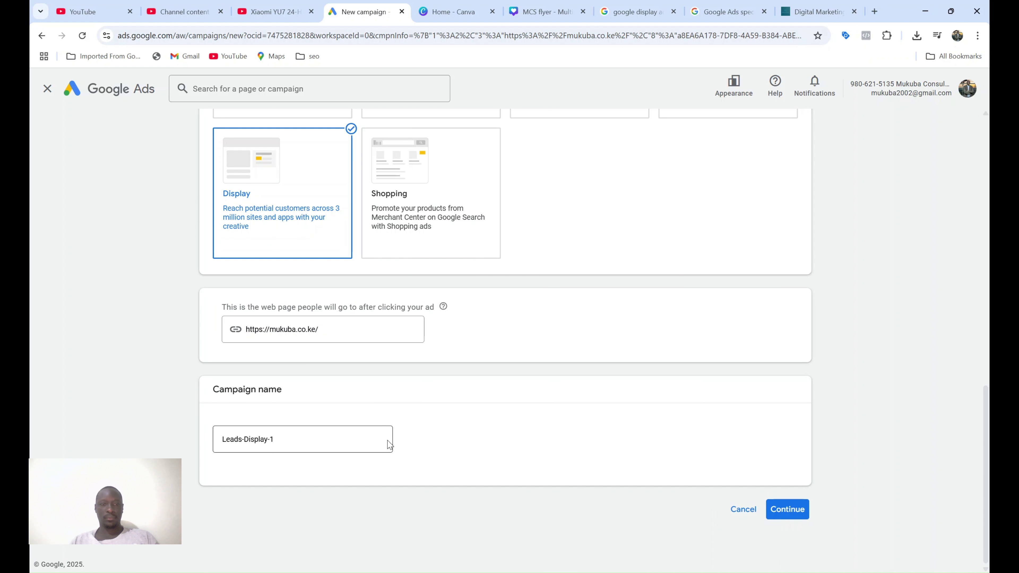
click(323, 438)
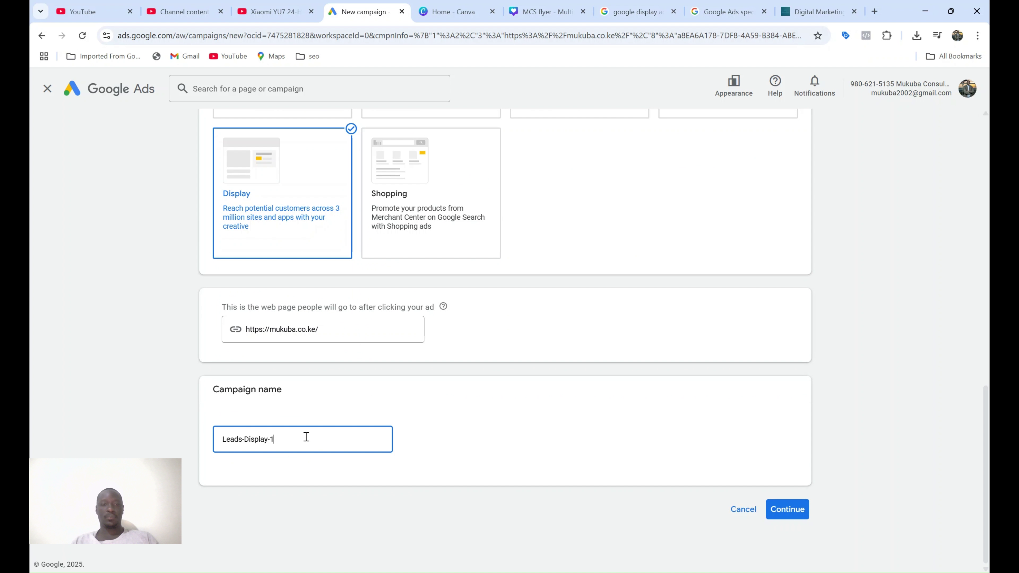
key(ctrl+a)
text(A)
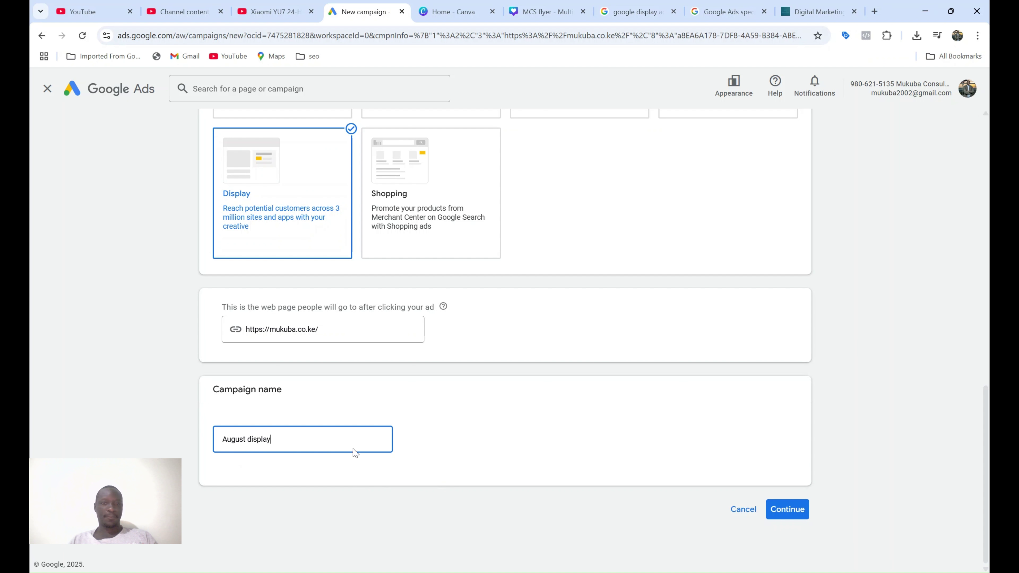
click(787, 510)
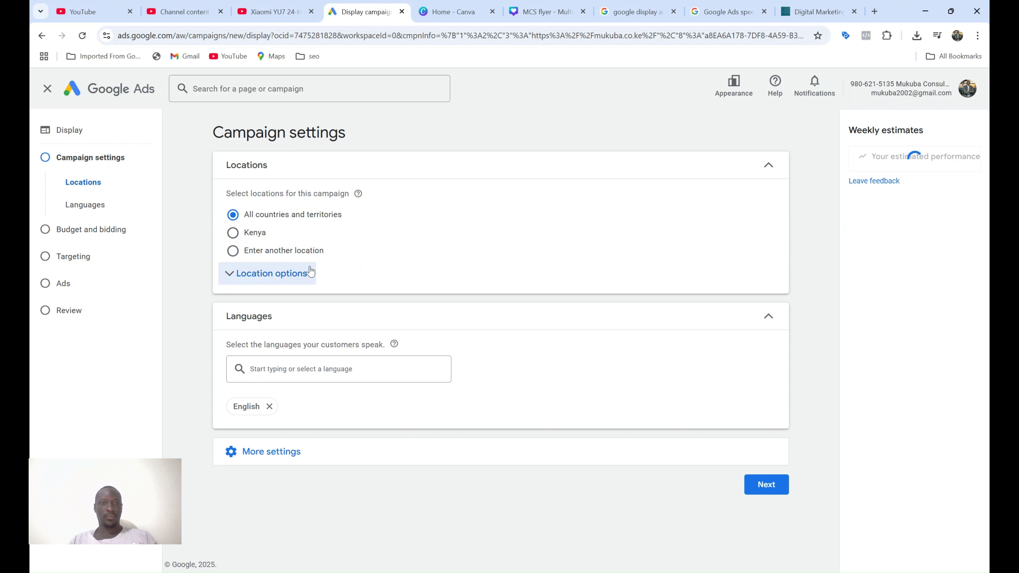
Target another location for the campaign: the city of Nairobi, Nairobi County, Kenya
click(233, 252)
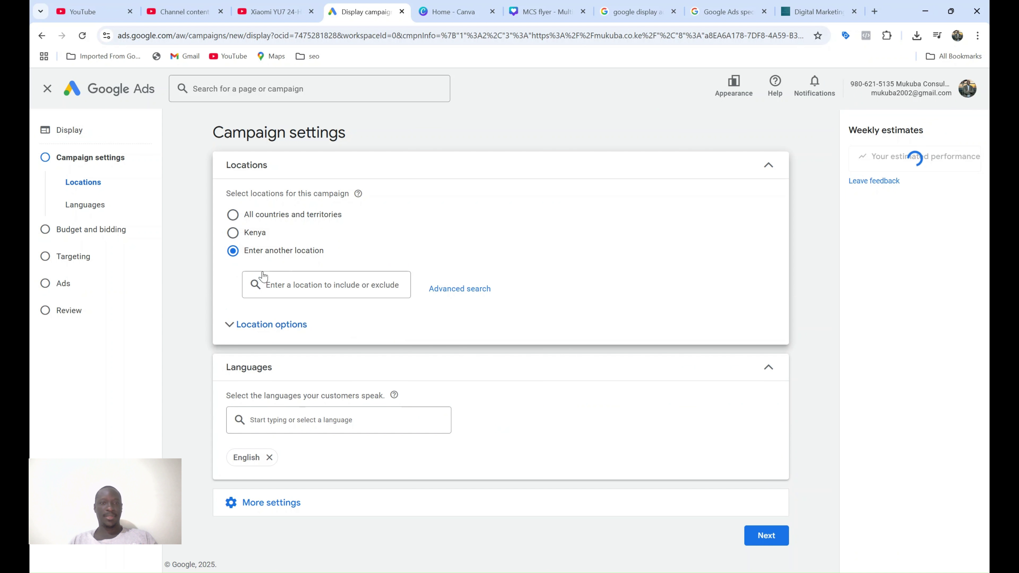
text(Na)
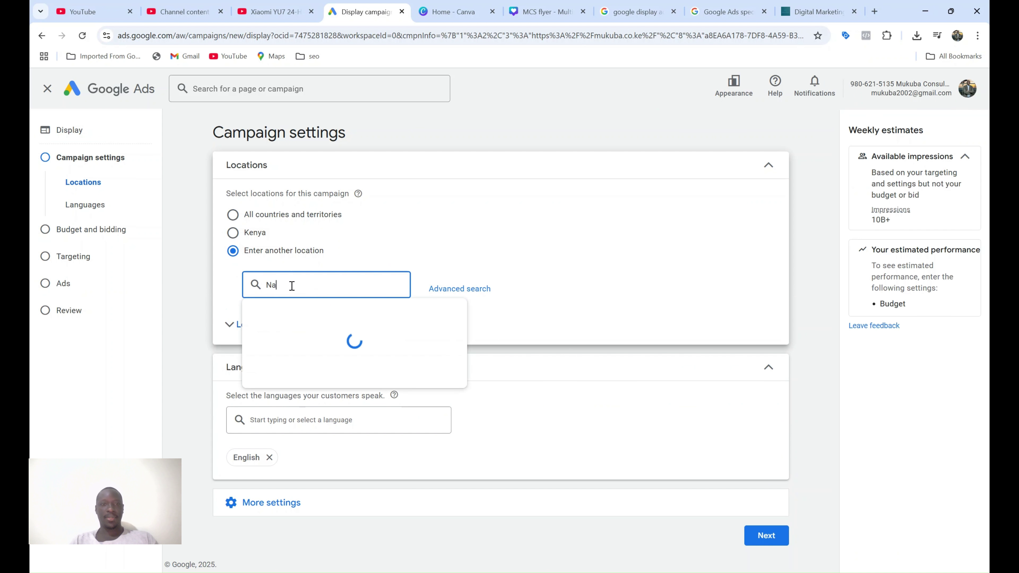
text(irobi)
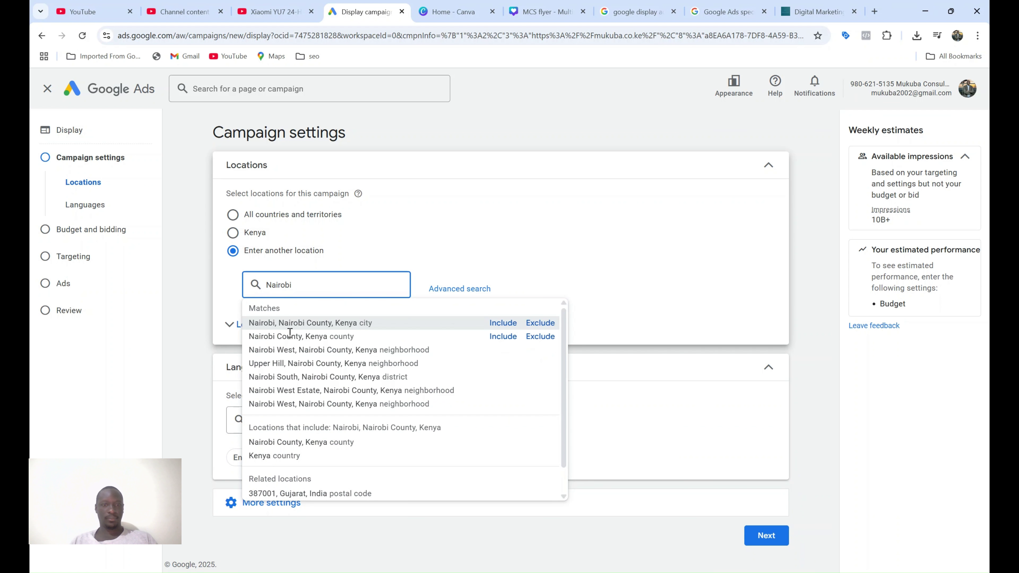
click(283, 323)
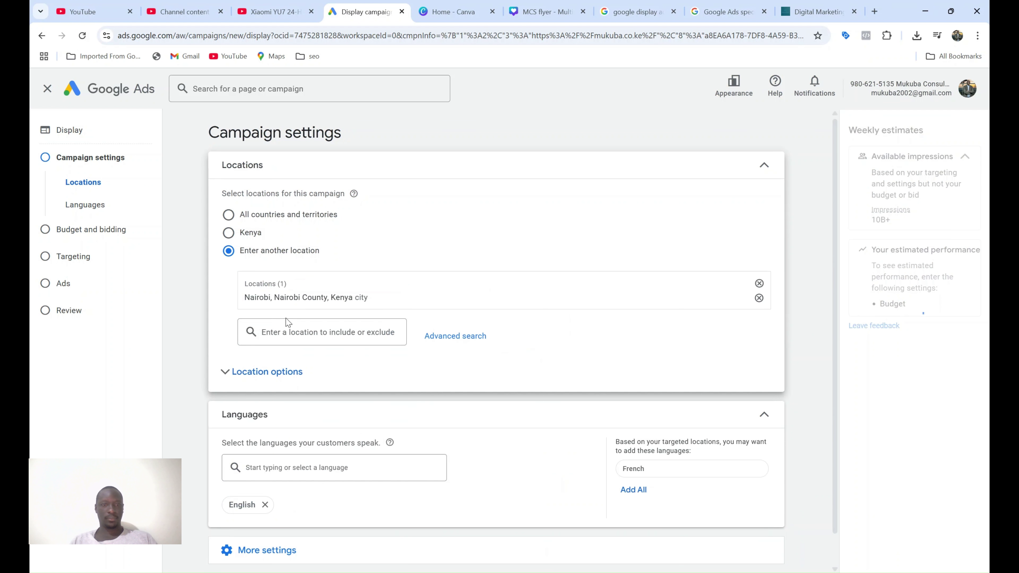
Set the location option to Presence, including only people in or regularly in the targeted locations
click(257, 373)
scroll(245, 371, down, 1)
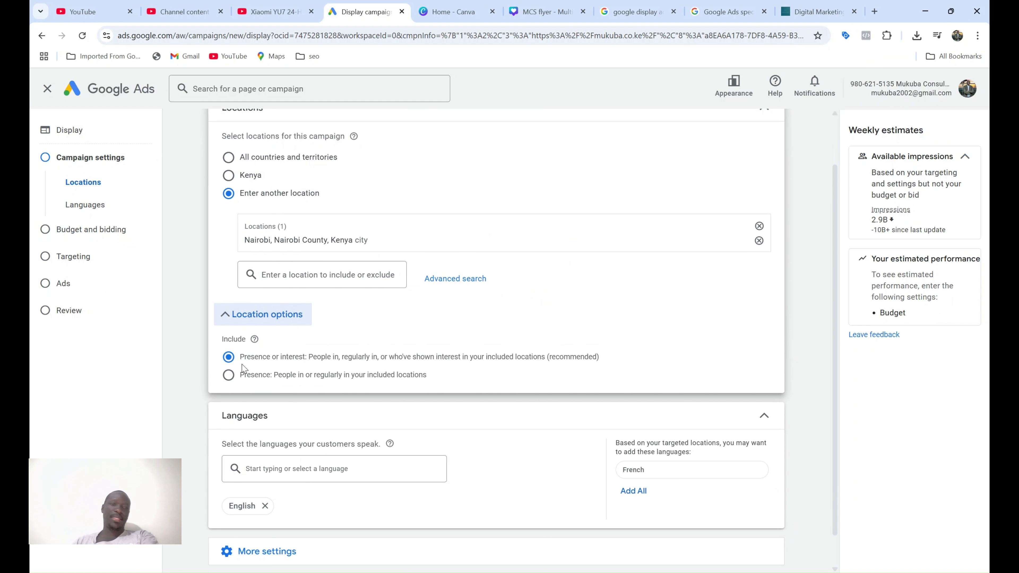
click(229, 377)
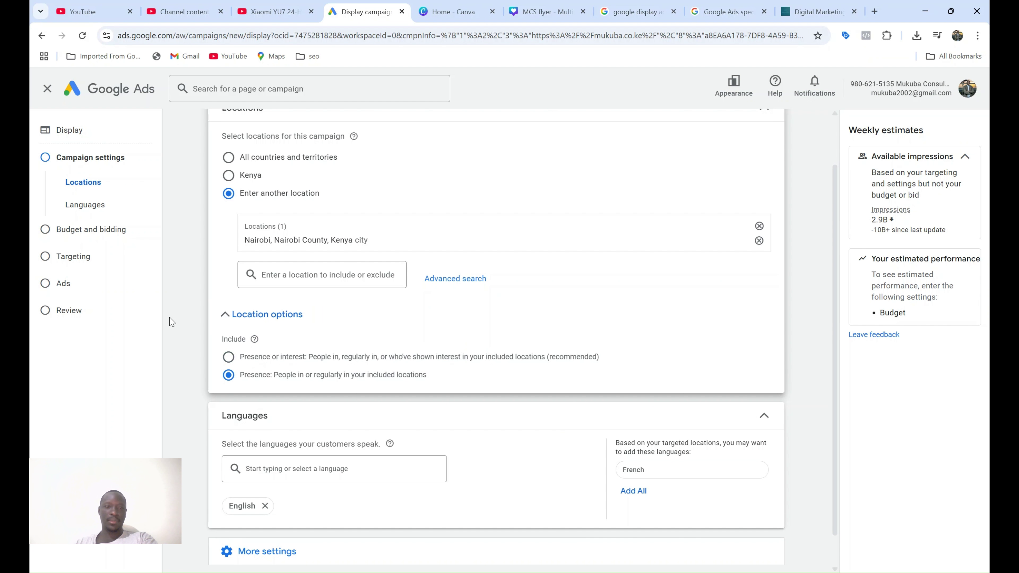
Expand the additional campaign settings and set the campaign's end date to Aug 31, 2025
scroll(189, 327, down, 1)
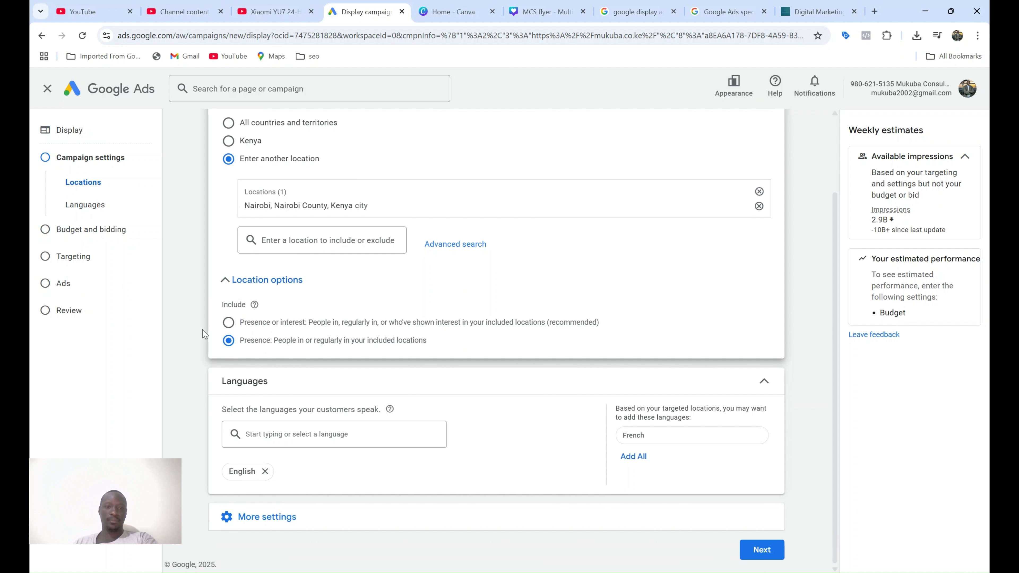
click(273, 518)
scroll(164, 412, down, 5)
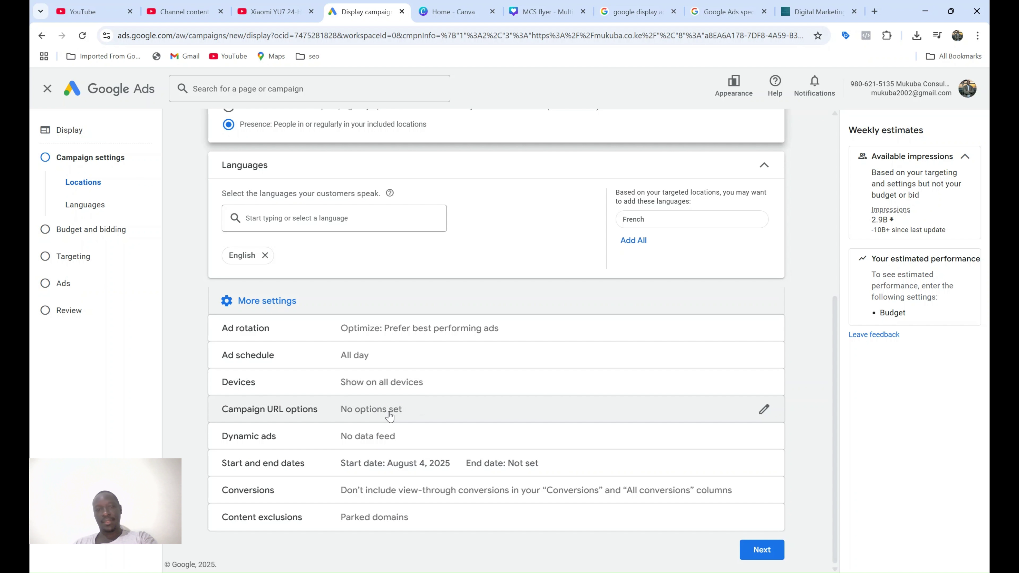
click(379, 463)
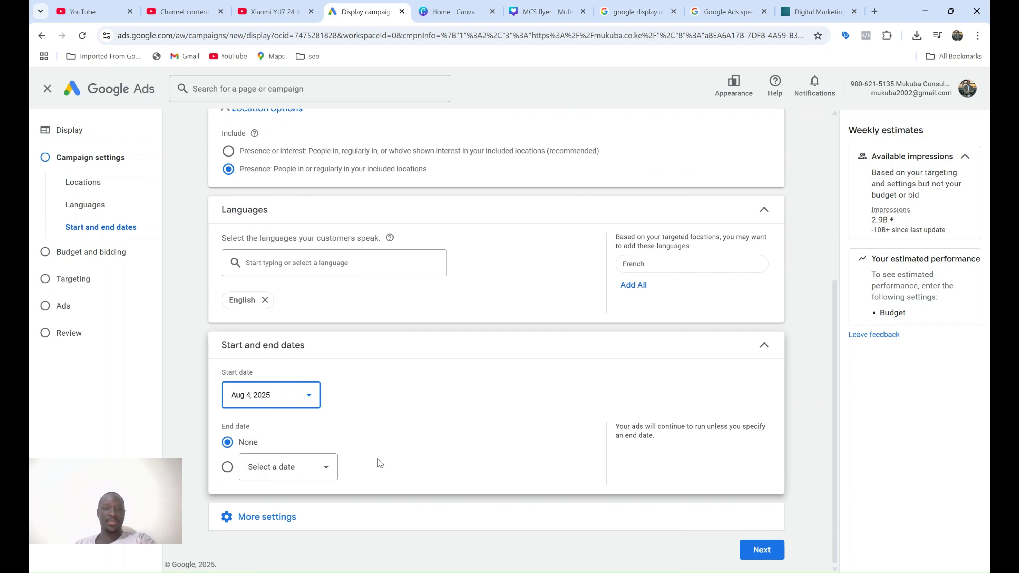
click(314, 468)
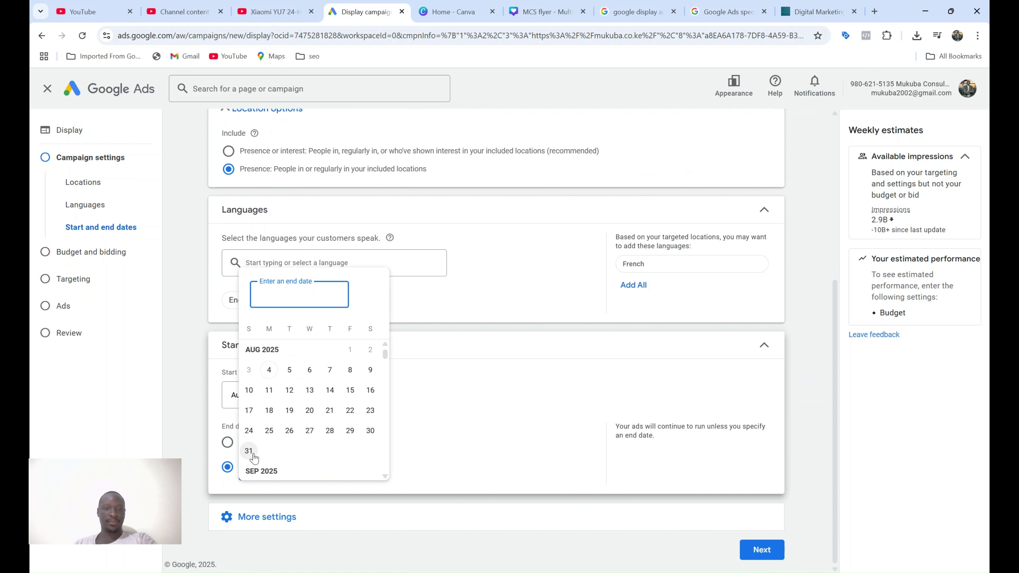
click(246, 460)
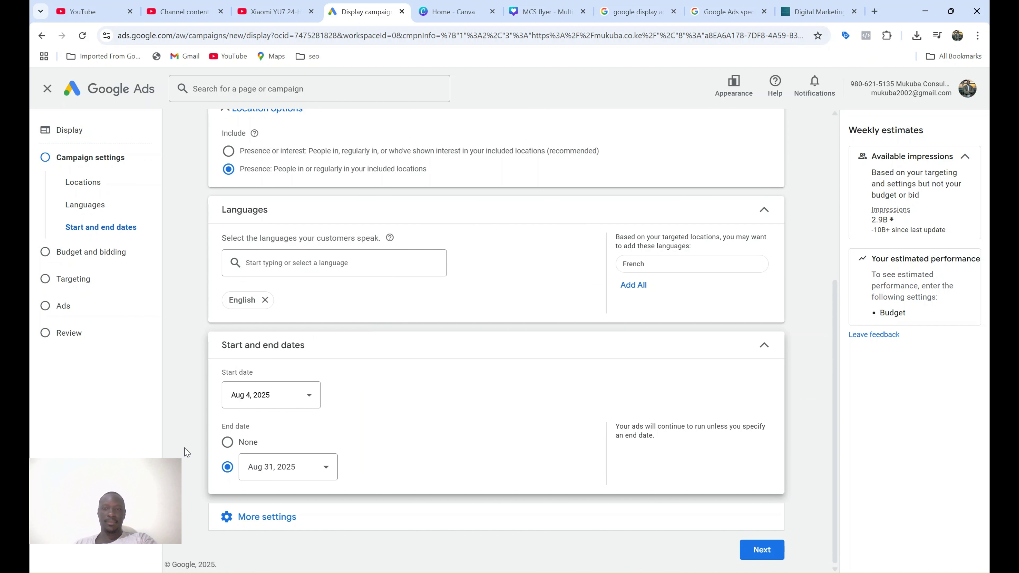
In the content exclusions, exclude Tragedy and conflict, Sensitive social issues, Profanity and rough language, Sexually suggestive, and Sensational and shocking content
click(256, 528)
scroll(196, 461, down, 3)
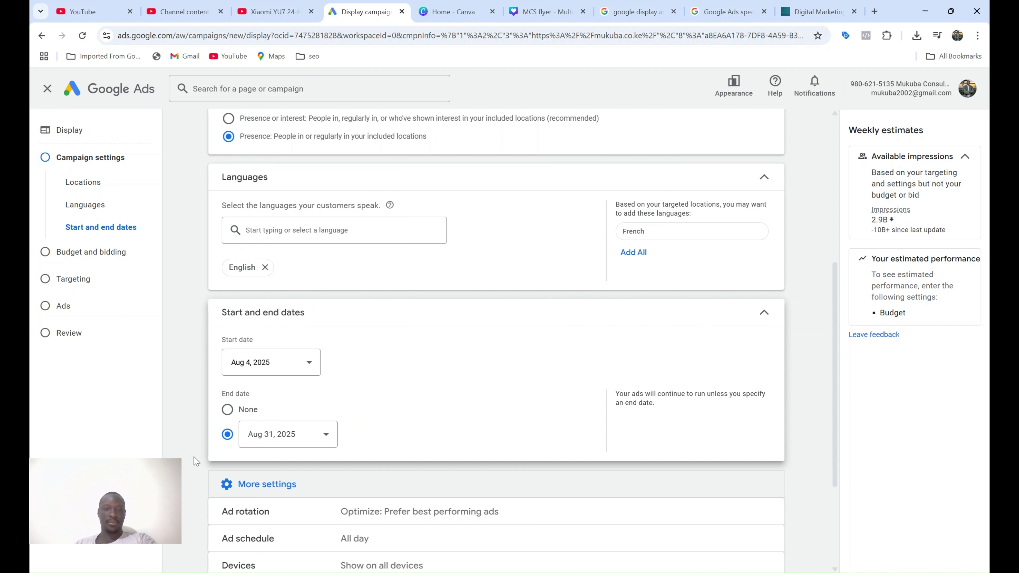
scroll(195, 461, down, 1)
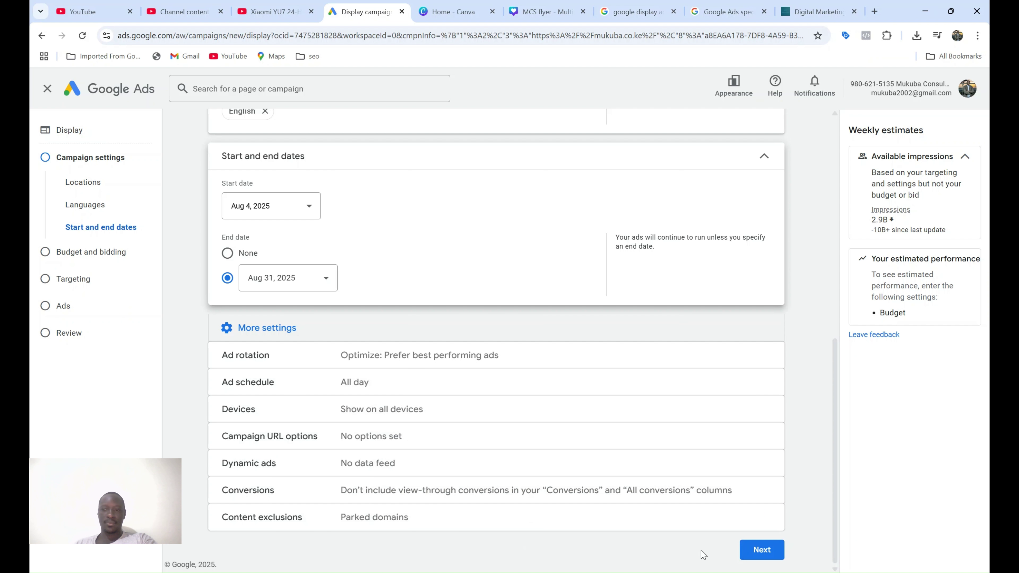
click(468, 534)
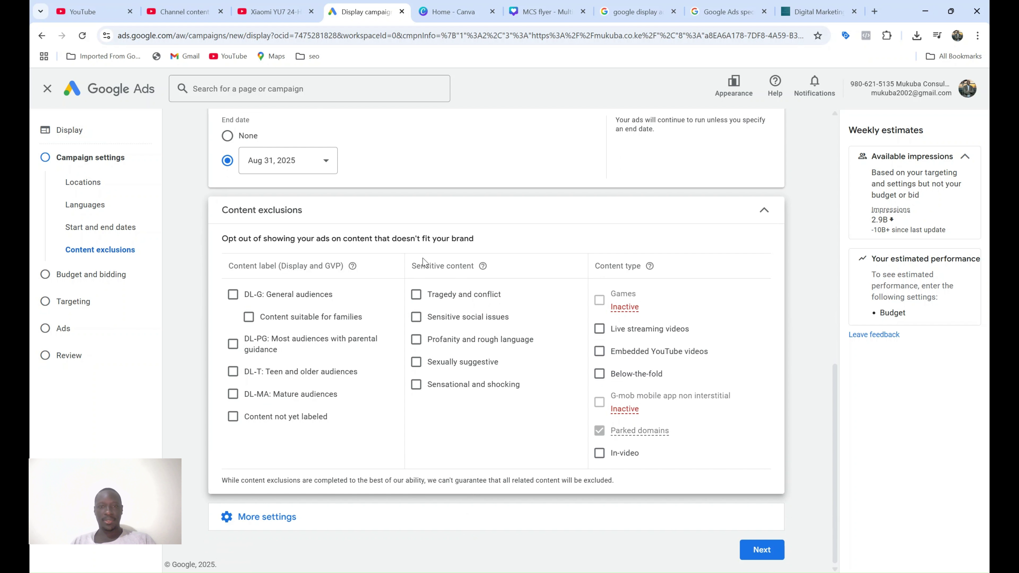
click(416, 295)
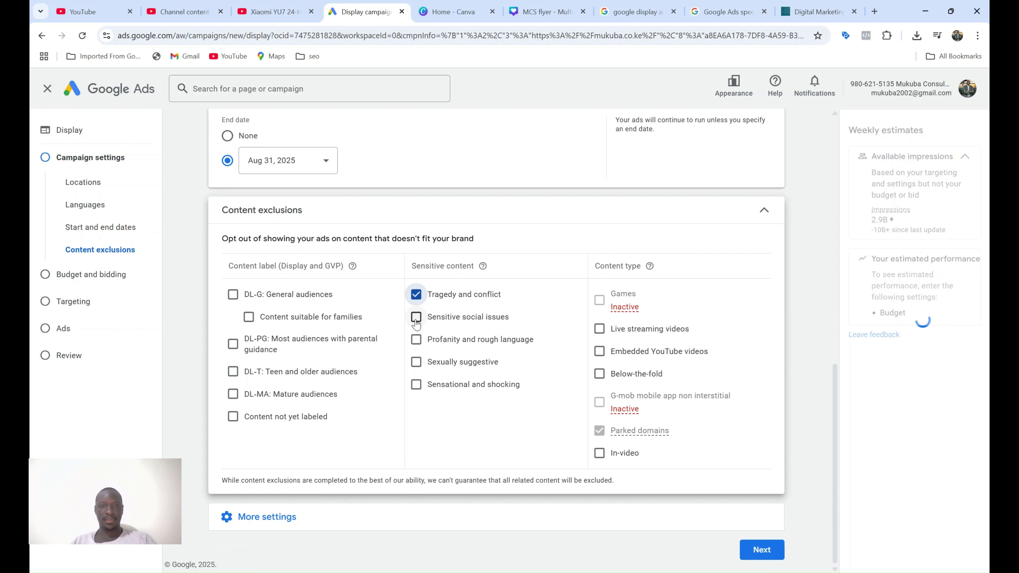
click(416, 317)
click(416, 340)
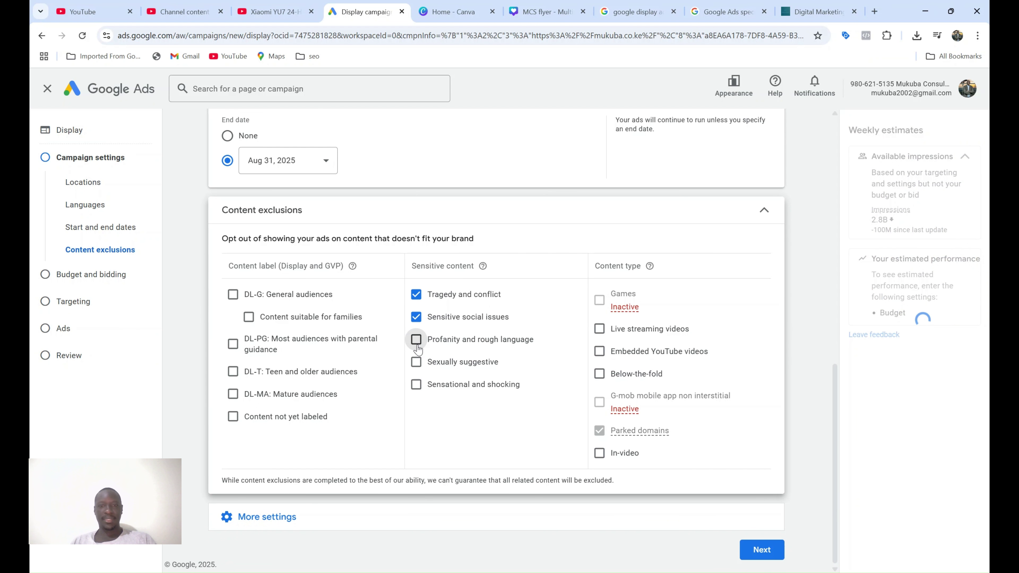
click(416, 362)
click(416, 384)
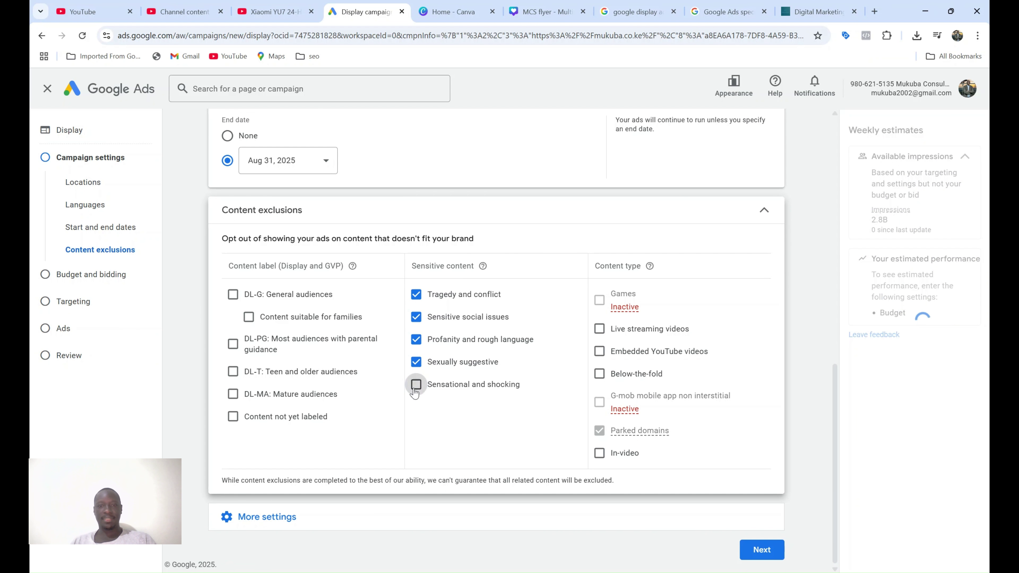
click(232, 294)
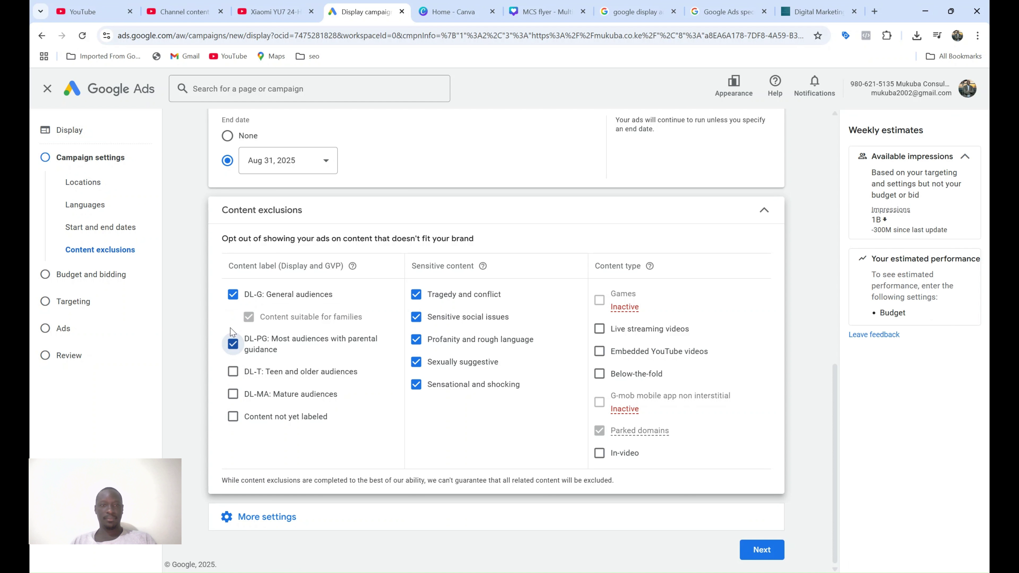
click(232, 294)
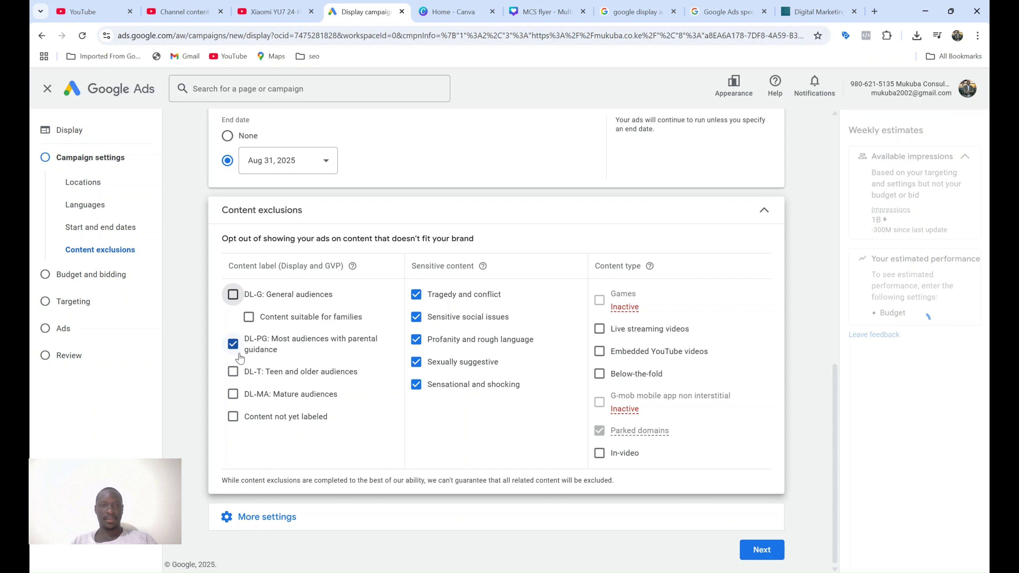
click(233, 344)
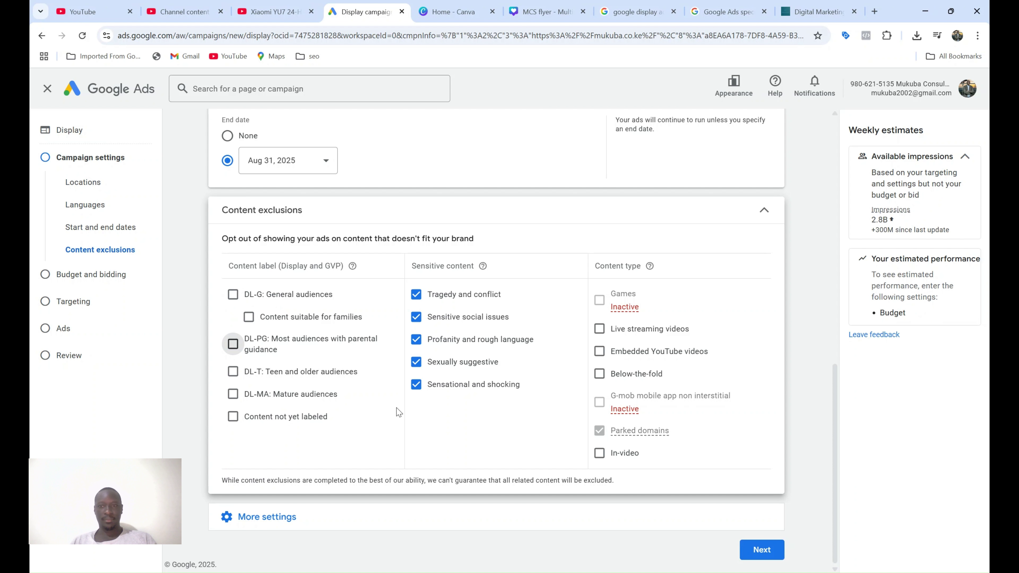
Exclude the content types Live streaming videos, Embedded YouTube videos, Below-the-fold and In-video
click(599, 329)
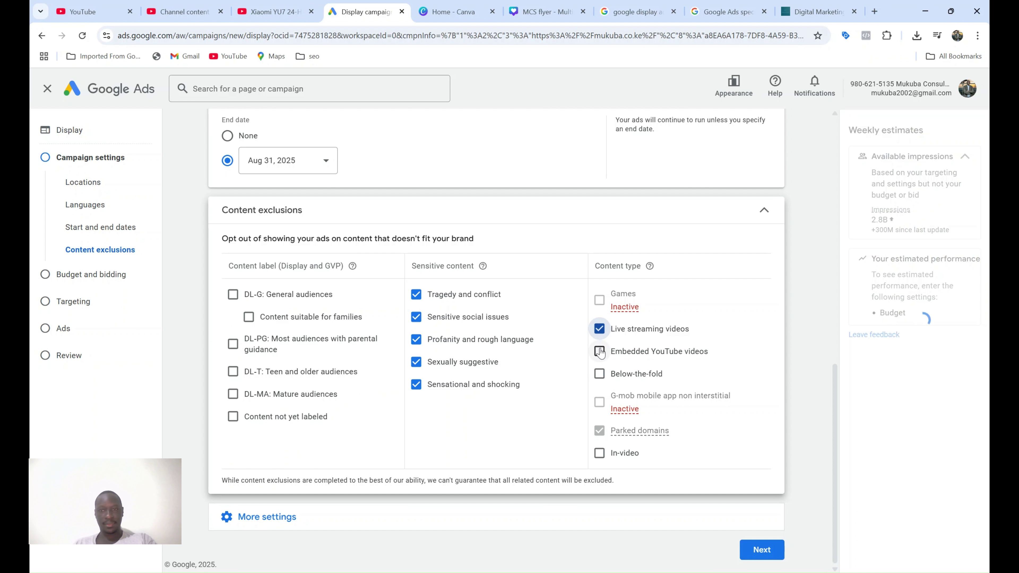
click(600, 351)
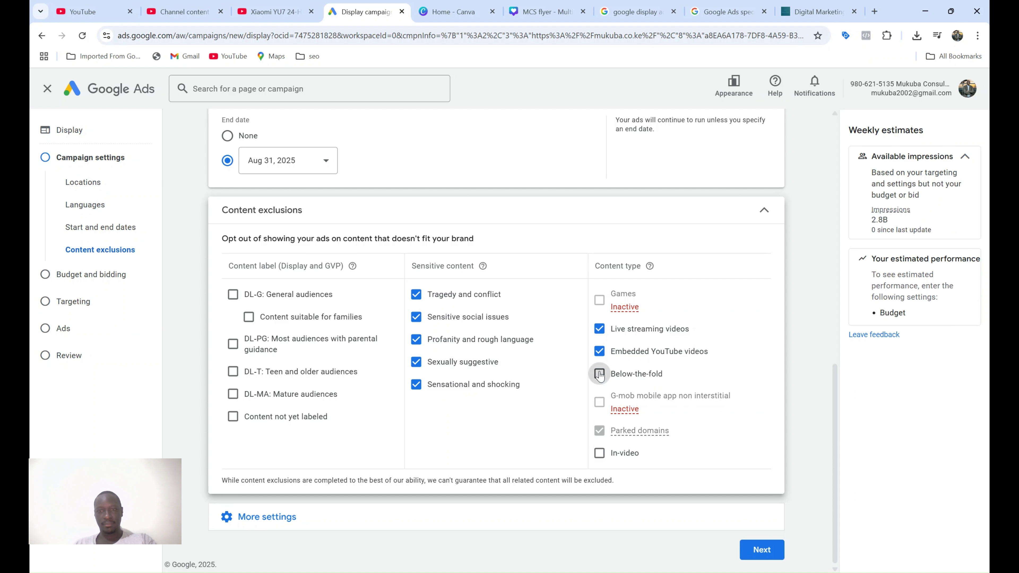
click(599, 373)
click(600, 453)
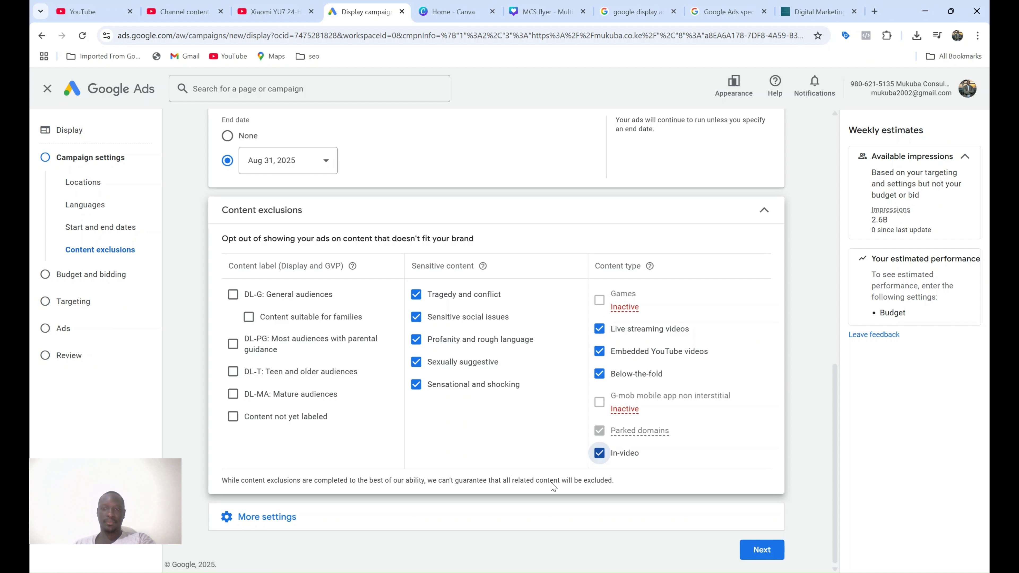
Open the view-through Conversions setting among the additional campaign settings and continue to budget and bidding
click(512, 525)
scroll(511, 524, down, 4)
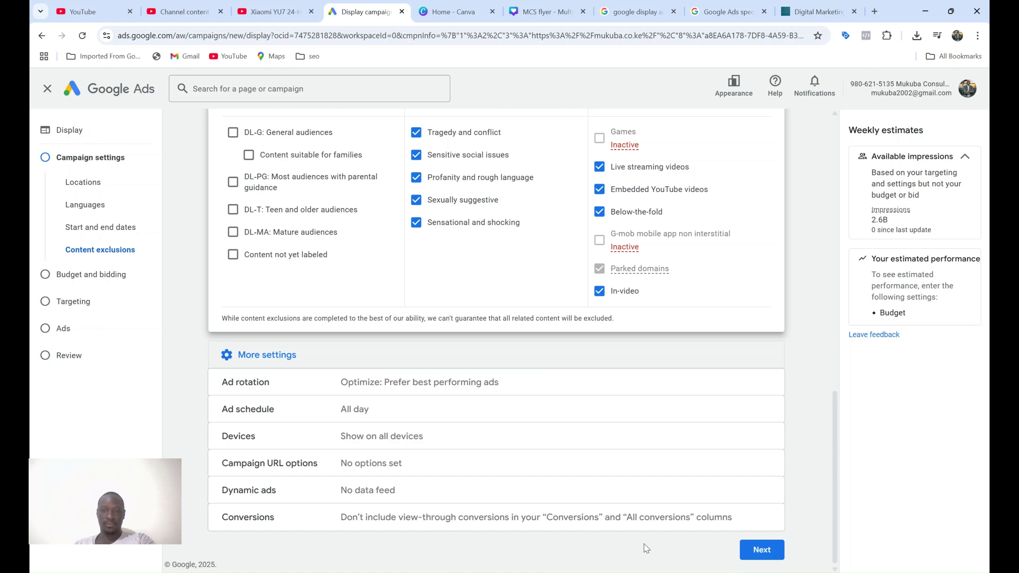
click(602, 527)
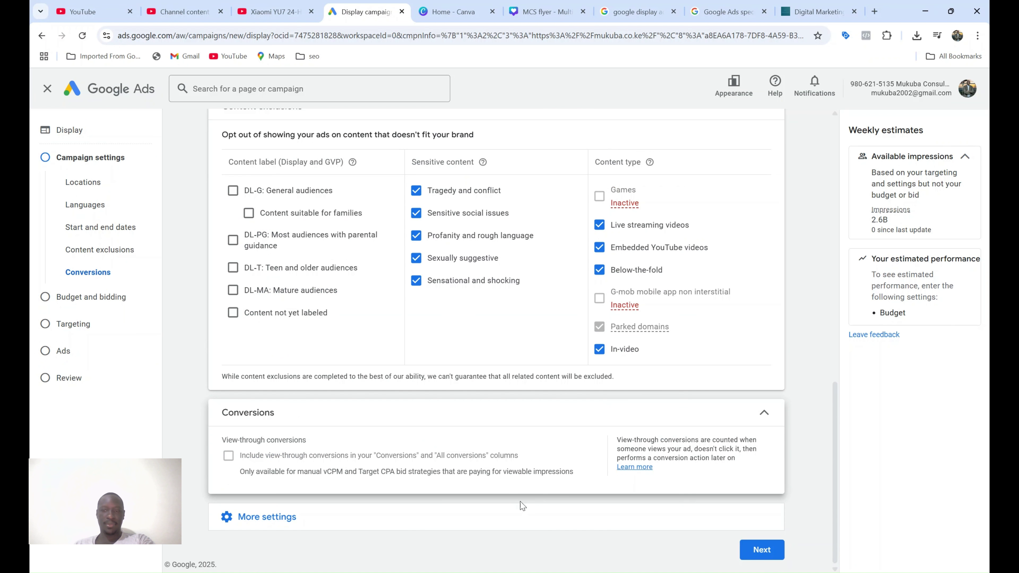
click(622, 518)
scroll(603, 467, down, 3)
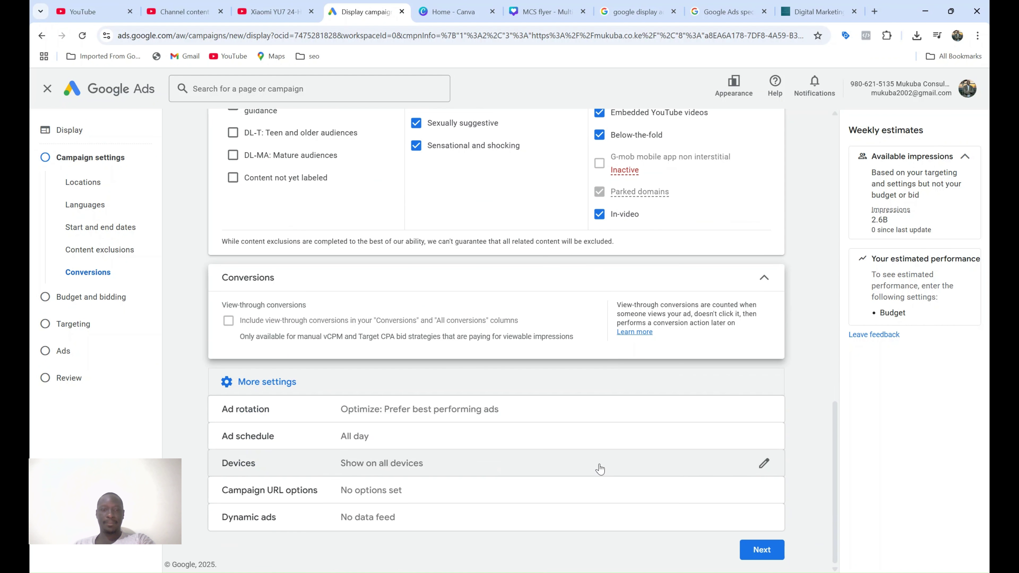
click(760, 550)
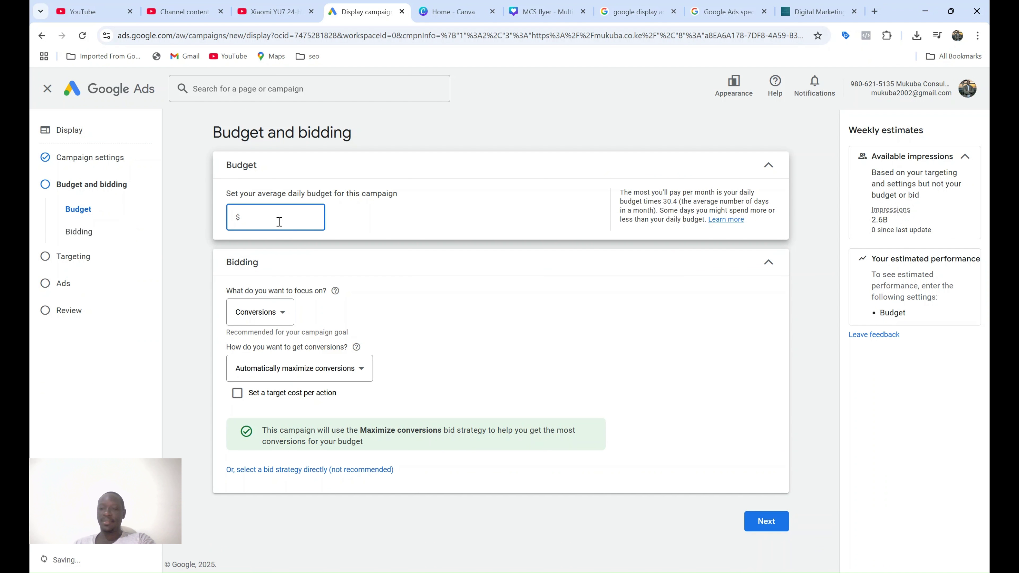
Set the average daily budget to $5 and keep the bidding focus on Conversions with automatic maximization
text(5)
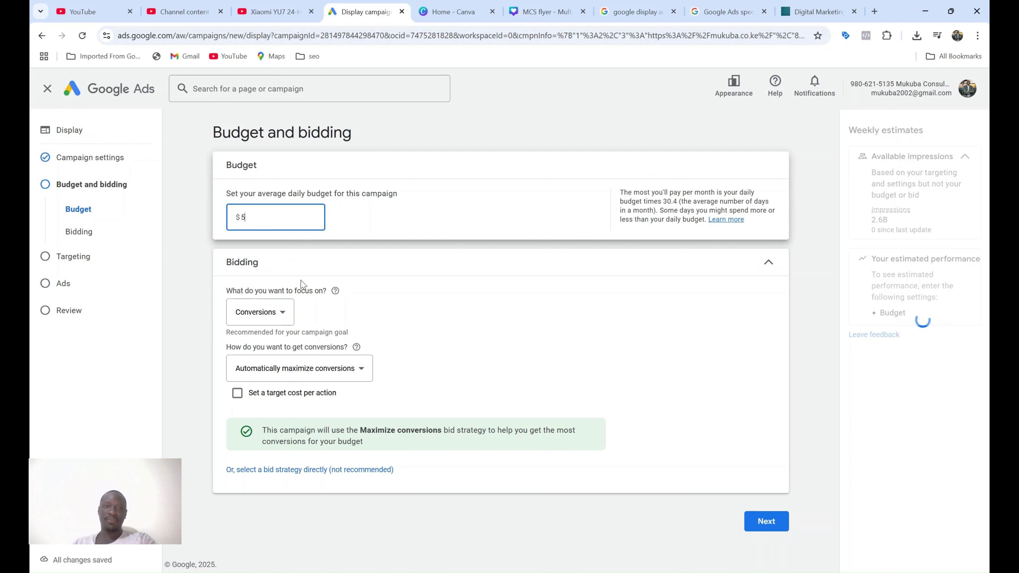
click(289, 315)
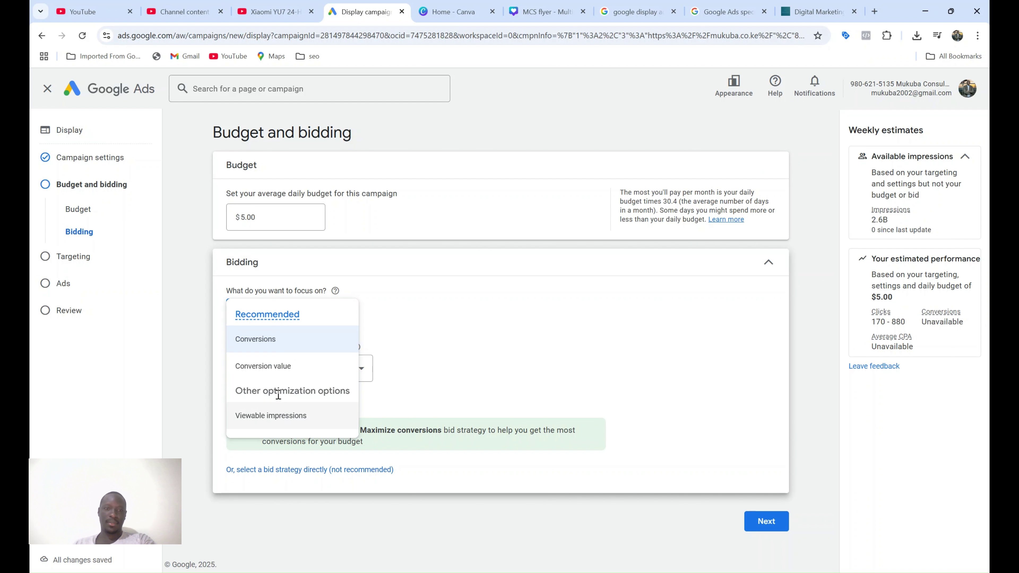
click(280, 342)
click(368, 372)
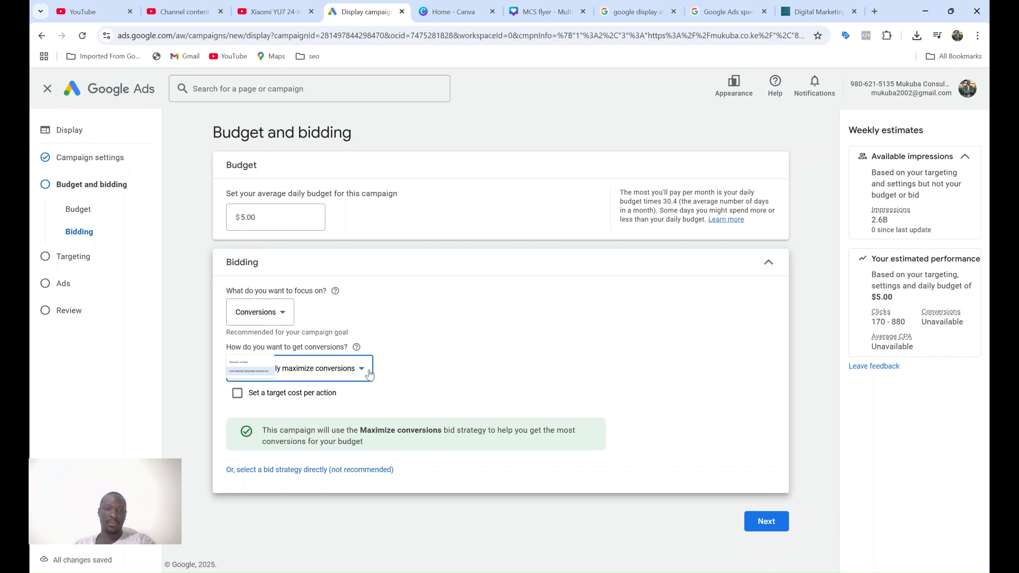
click(417, 344)
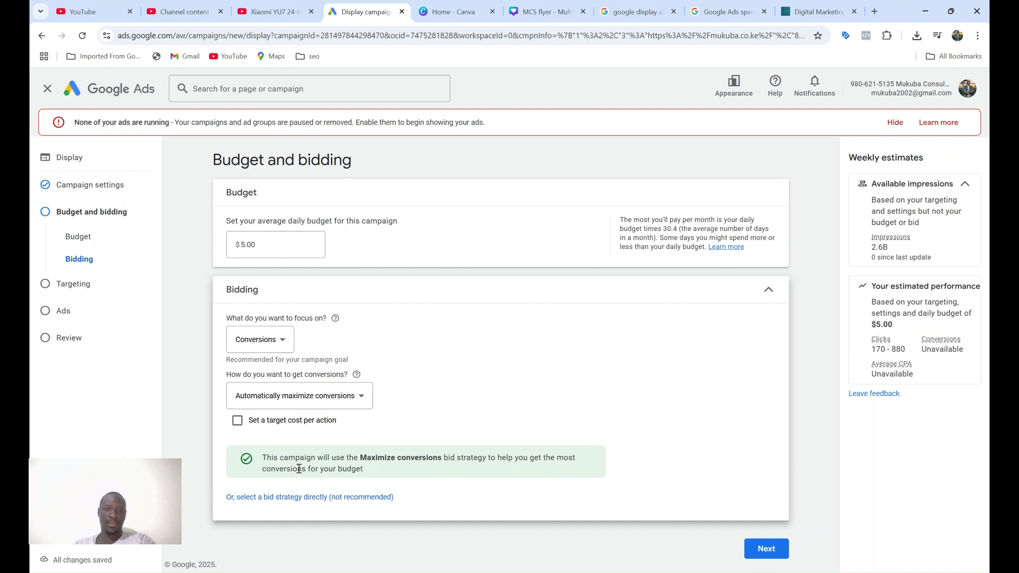
Choose Manual CPC directly as the bid strategy and continue to targeting
click(302, 498)
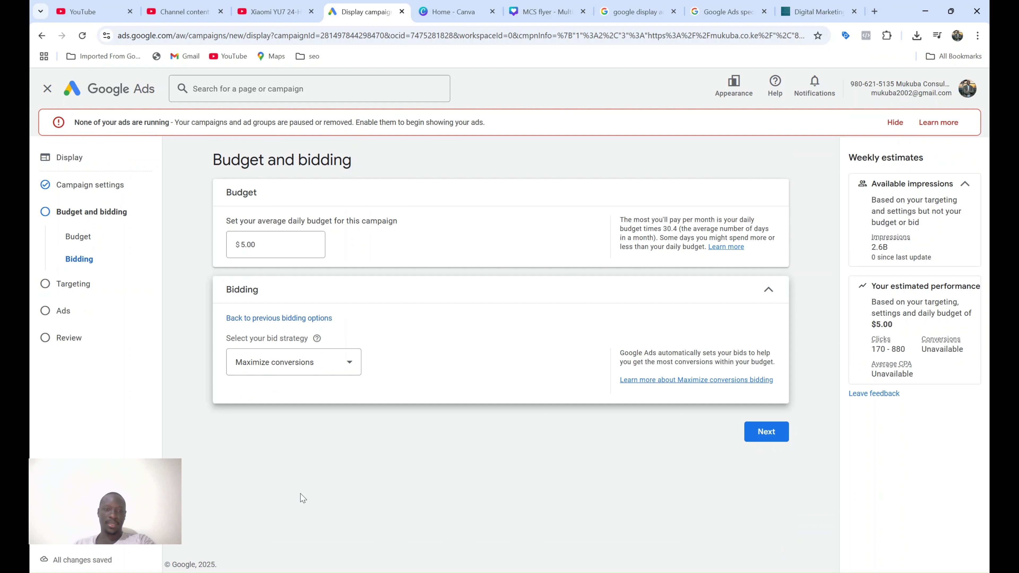
click(289, 369)
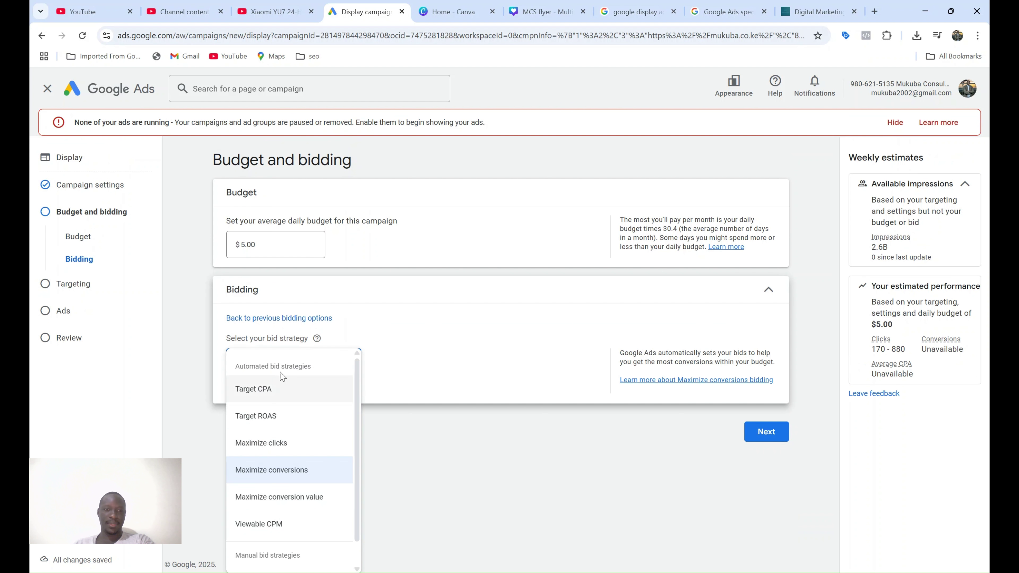
scroll(282, 376, down, 1)
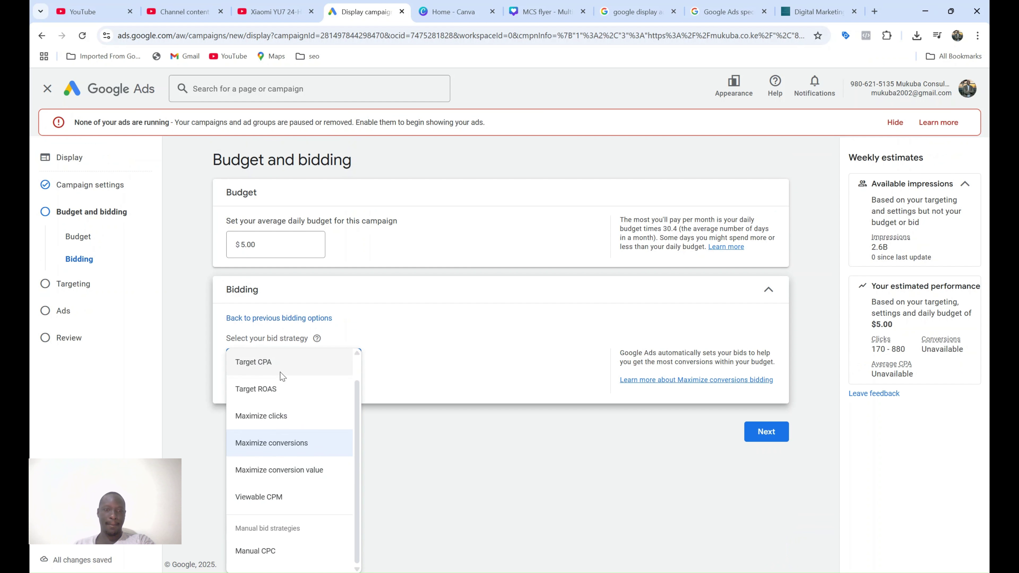
click(289, 553)
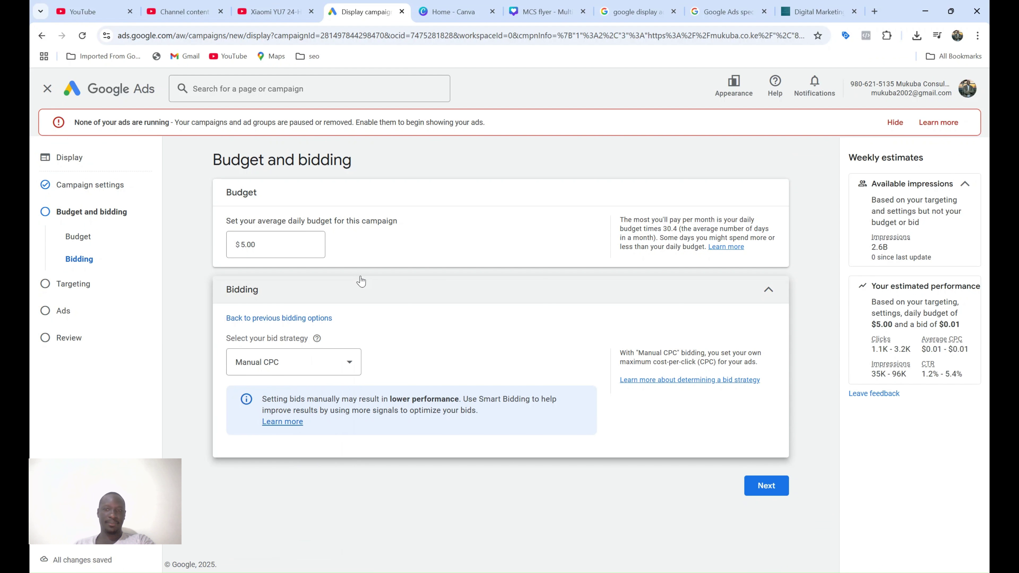
click(766, 487)
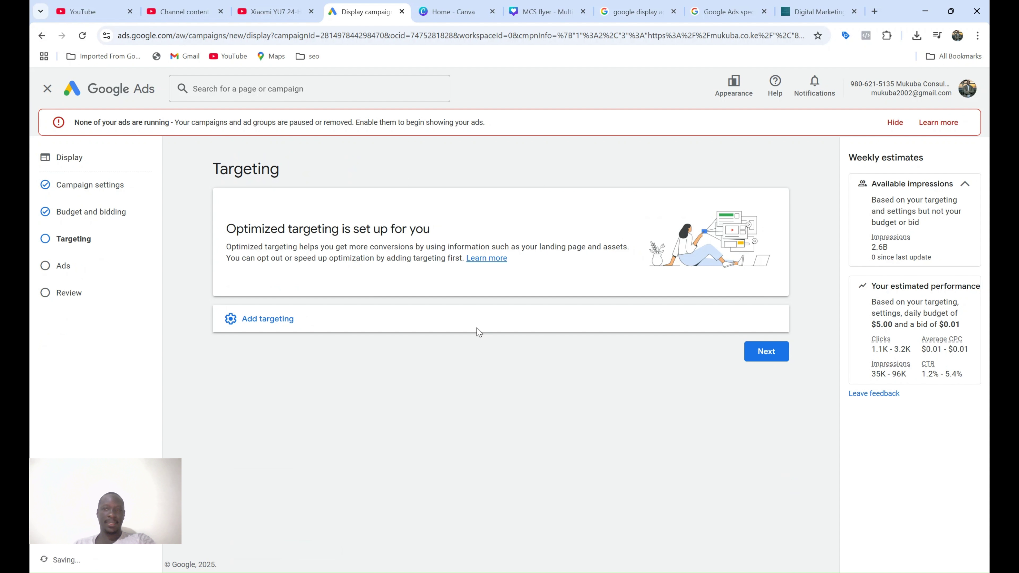
Add audience segment targeting for Advertising & Marketing Services, Social Media Enthusiasts and Business Marketing Websites
click(296, 320)
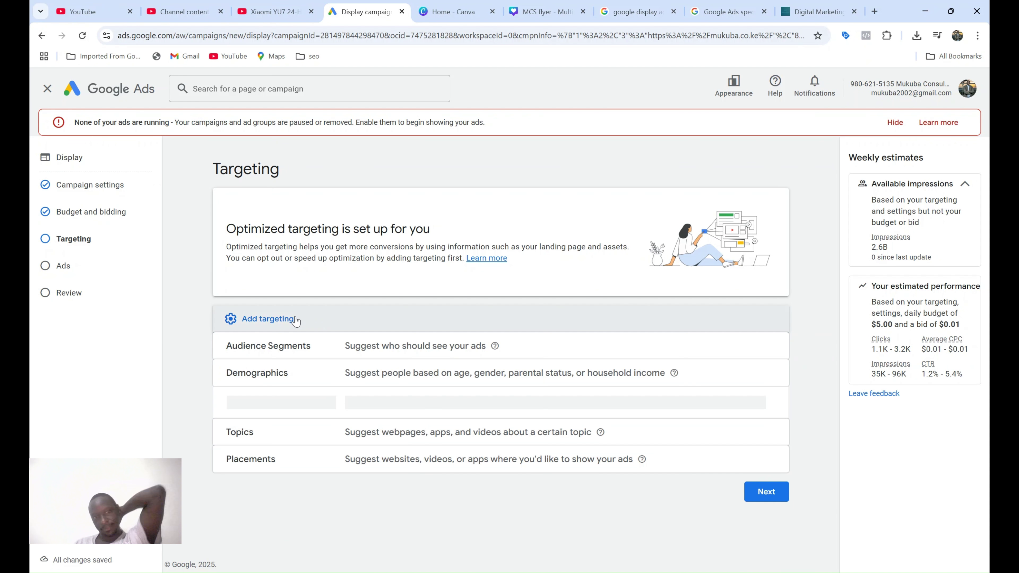
click(432, 347)
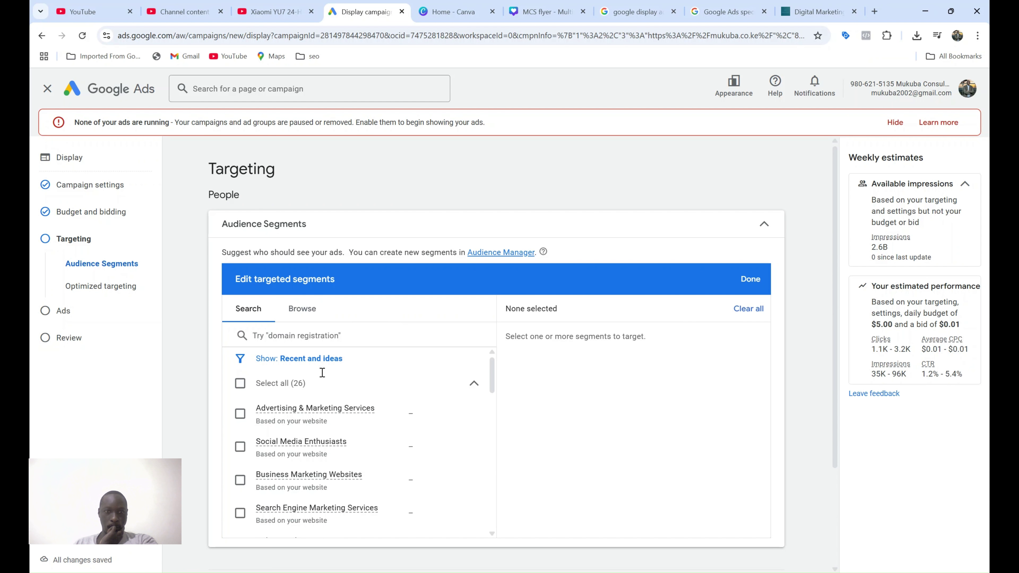
click(240, 414)
click(239, 446)
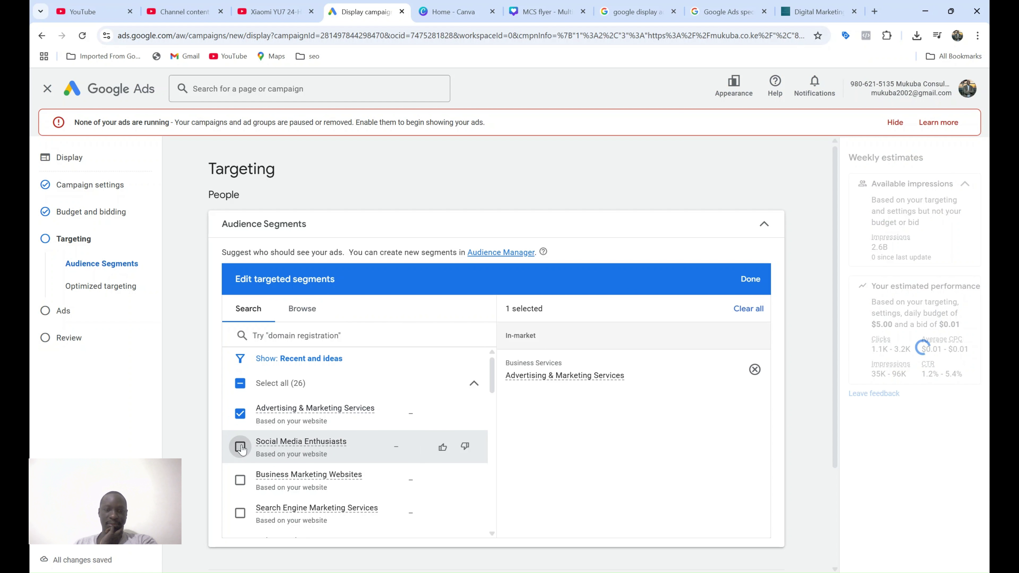
click(240, 478)
Add Search Engine Marketing Services, Online Marketing, Digital Marketing Services, Web Design & Development, Business & Industrial Products and Marketing Consultant Services to the targeted segments
scroll(241, 477, down, 2)
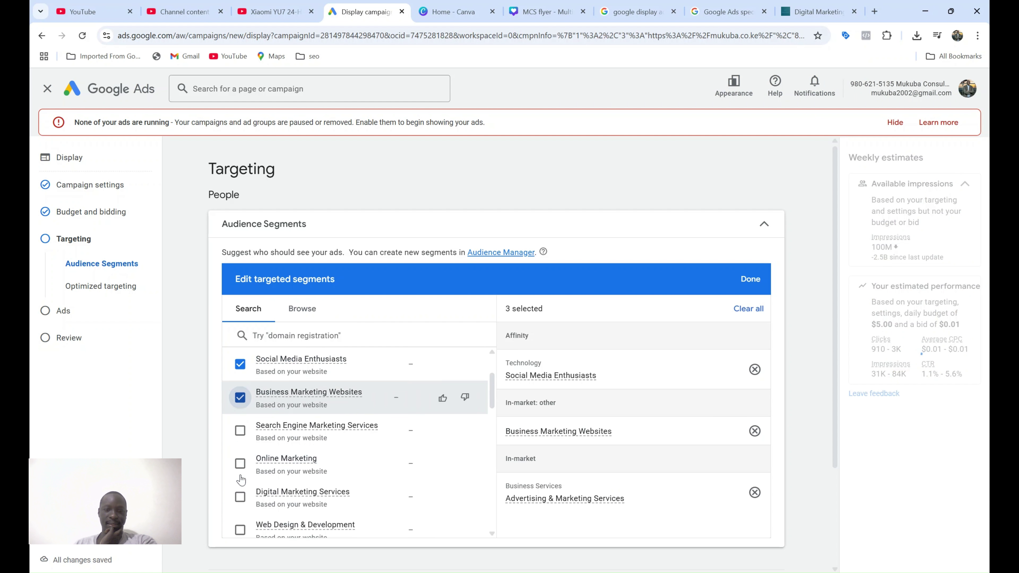
click(234, 432)
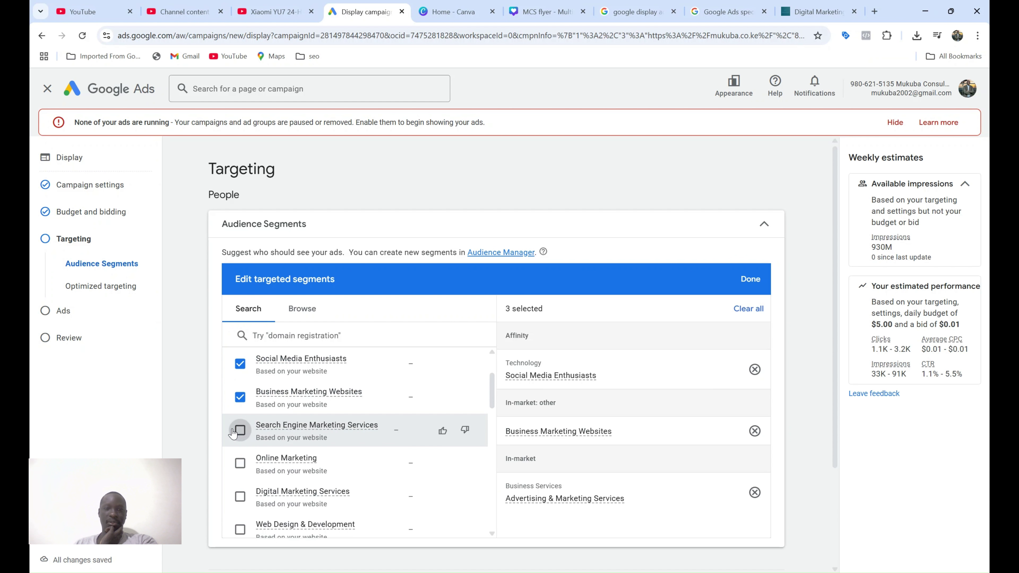
click(240, 463)
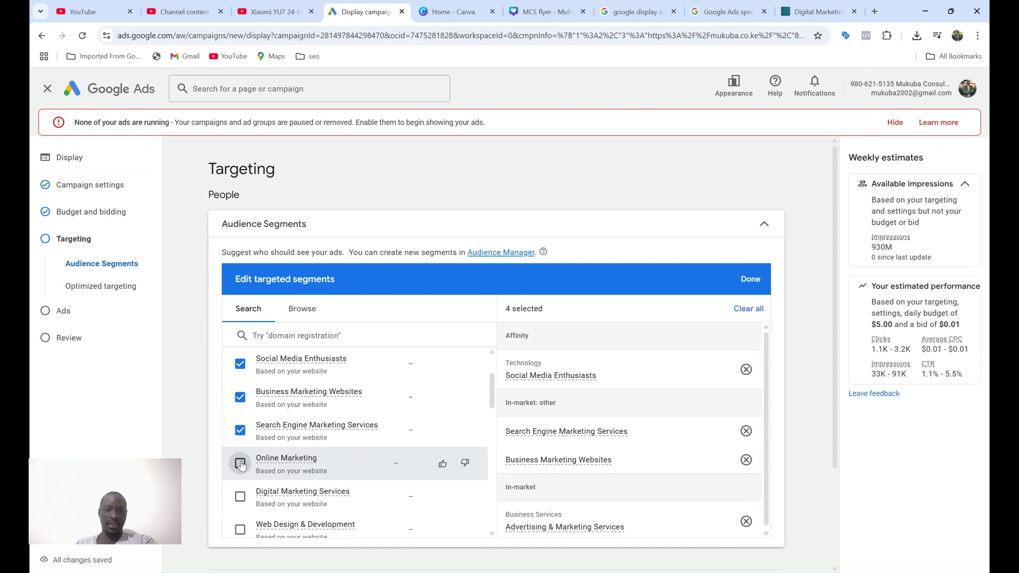
scroll(241, 450, down, 2)
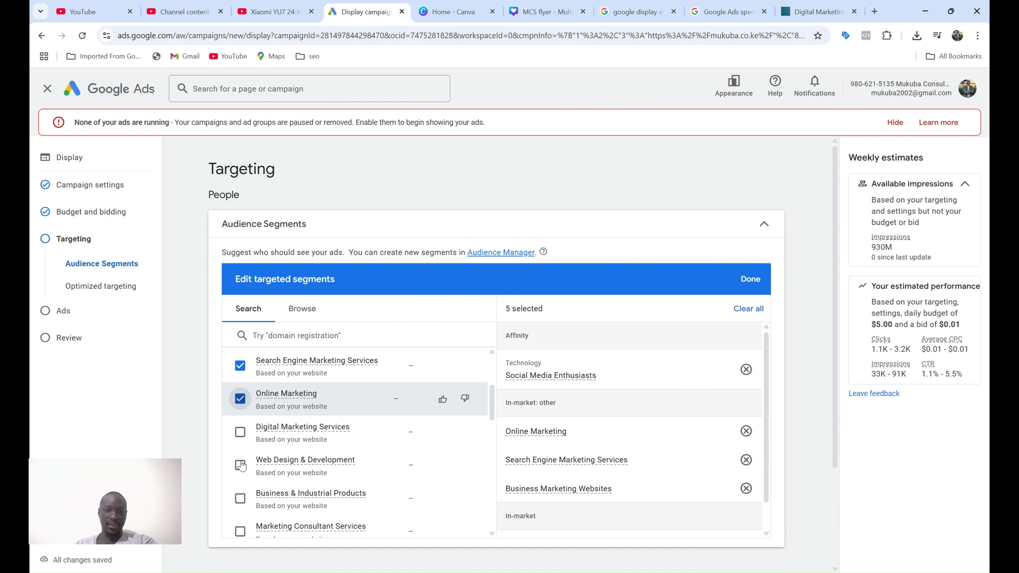
click(240, 427)
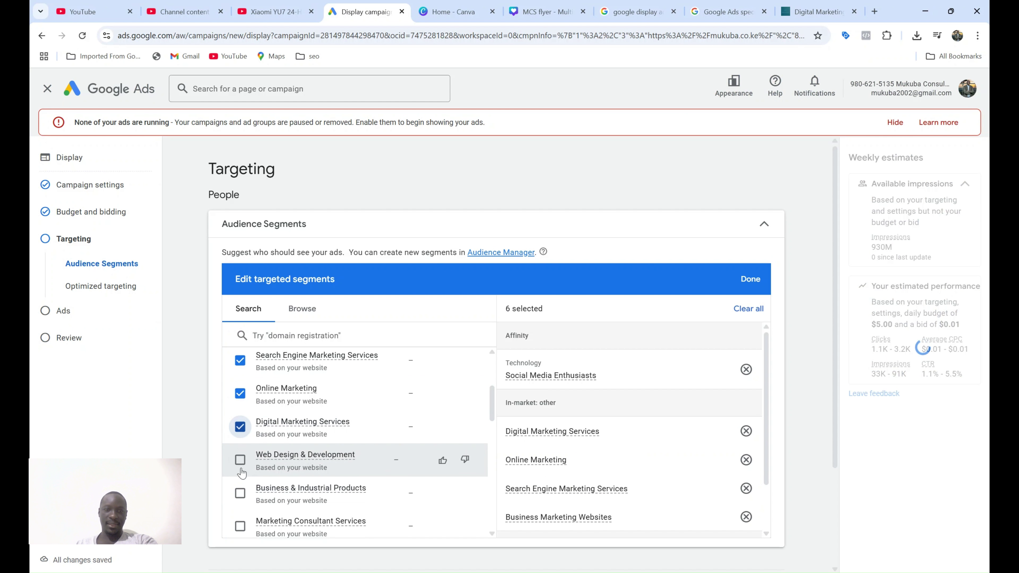
click(240, 461)
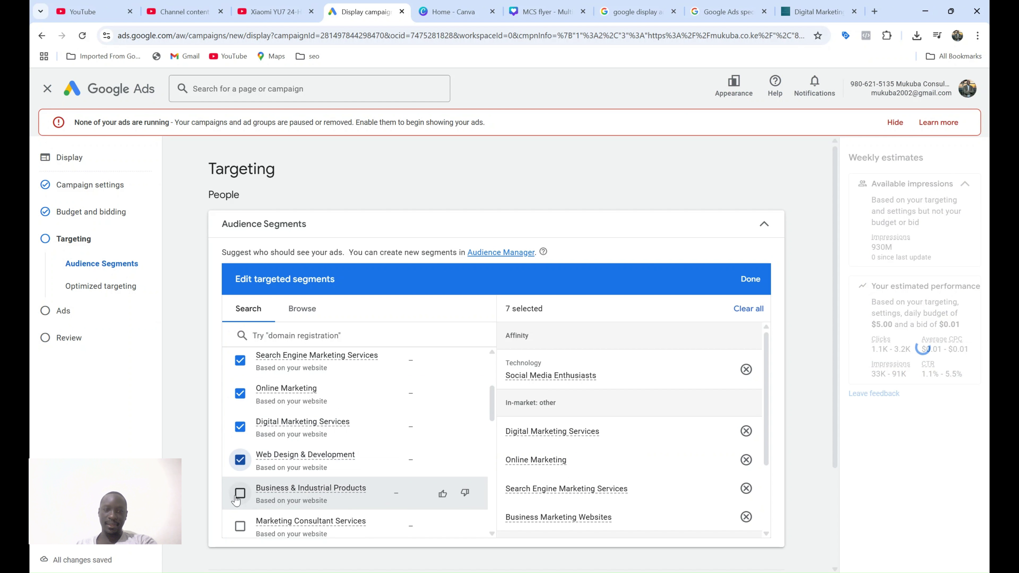
click(239, 493)
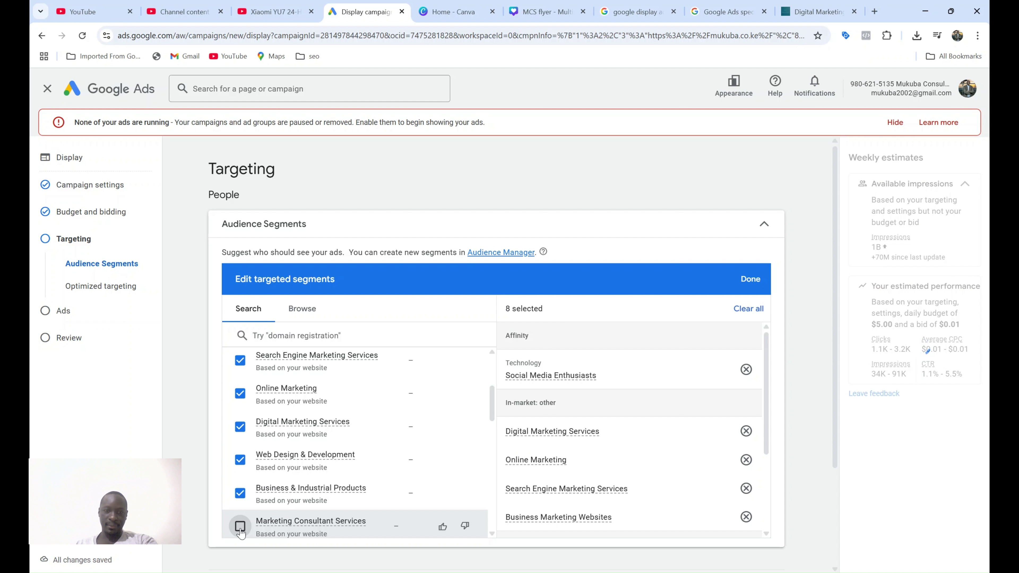
click(239, 527)
Add the Social Media Campaigns, Digital Marketing Companies and Business Advertising segments to the targeted audience
scroll(242, 482, down, 3)
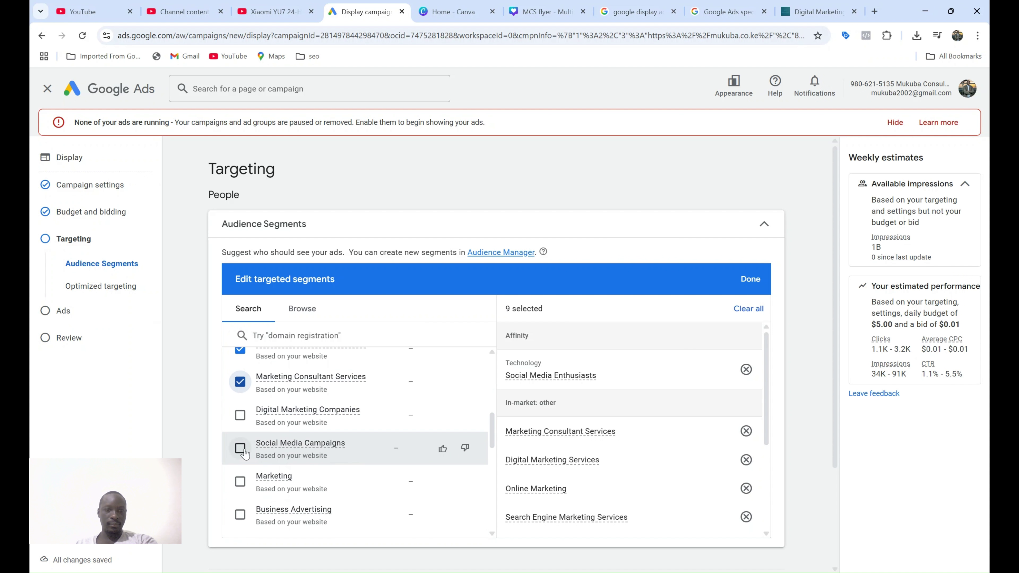
click(240, 449)
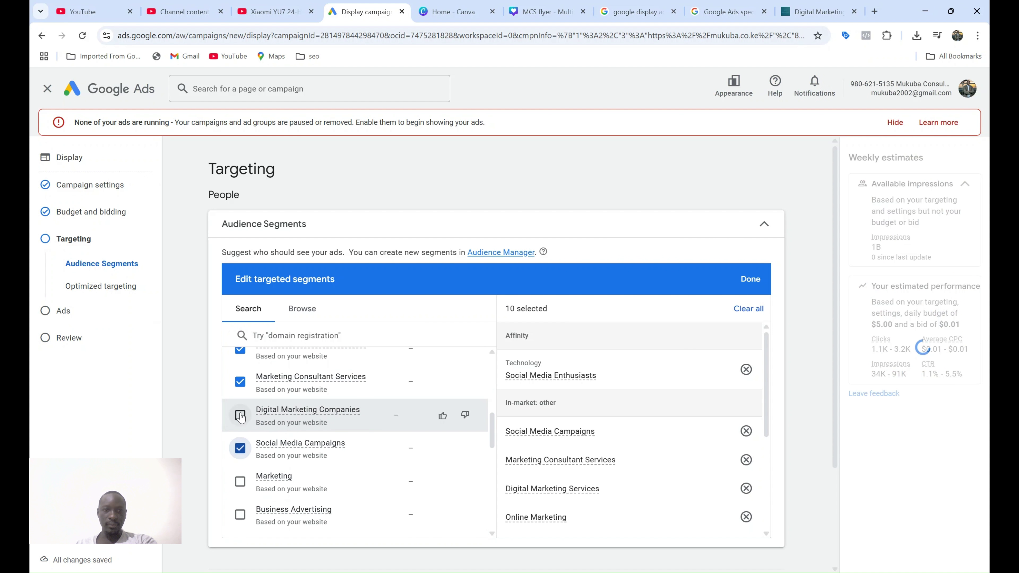
click(239, 415)
scroll(242, 481, down, 2)
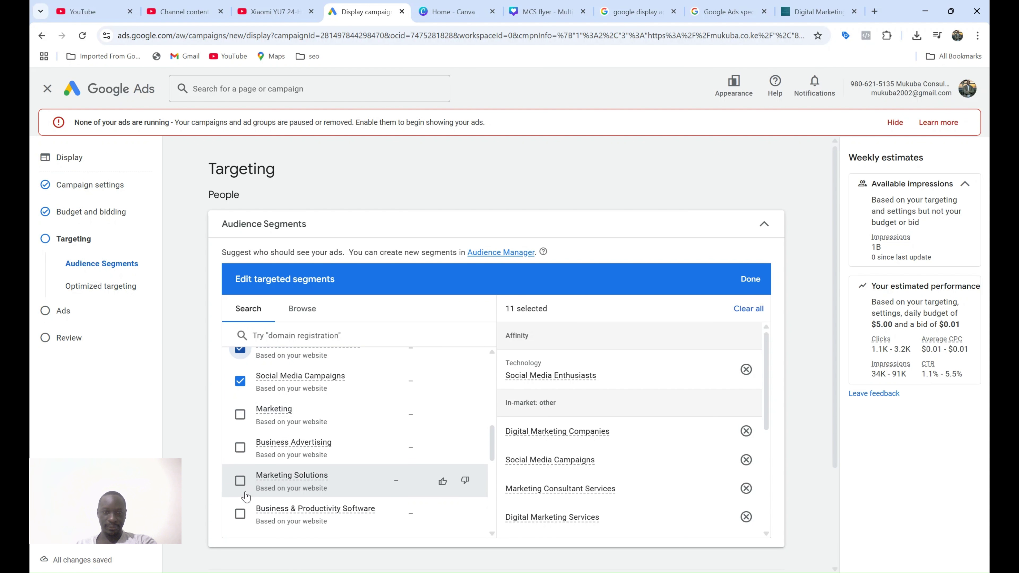
click(240, 448)
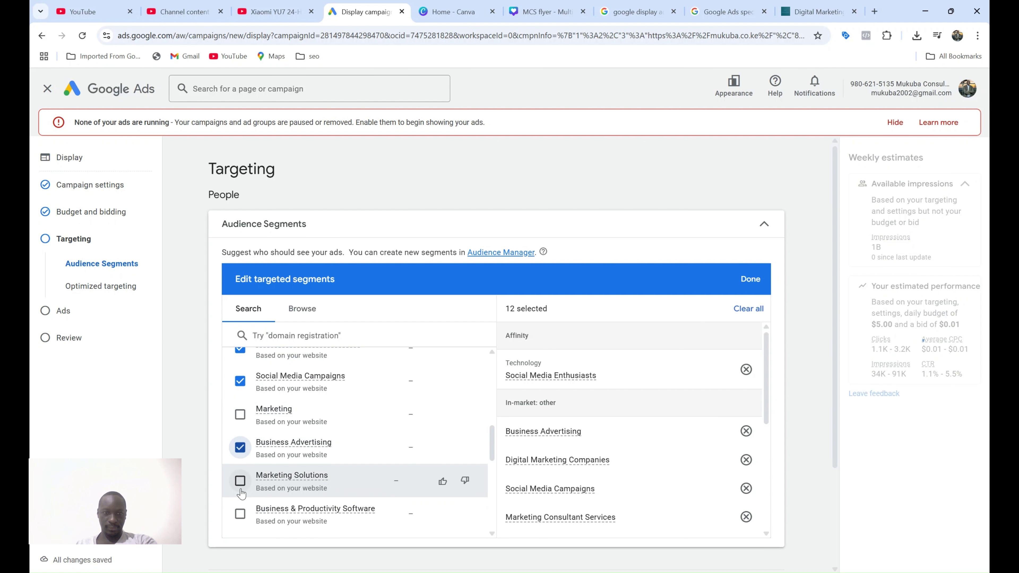
Add the SEO & SEM Services and Social Media Marketing segments and finish editing the targeted segments
scroll(241, 484, down, 3)
scroll(241, 493, down, 3)
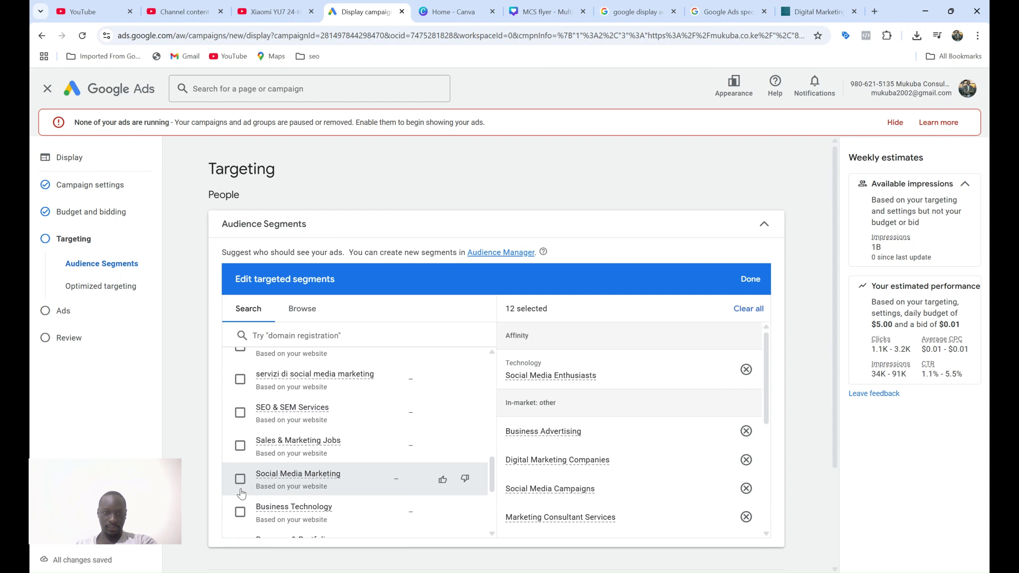
click(239, 404)
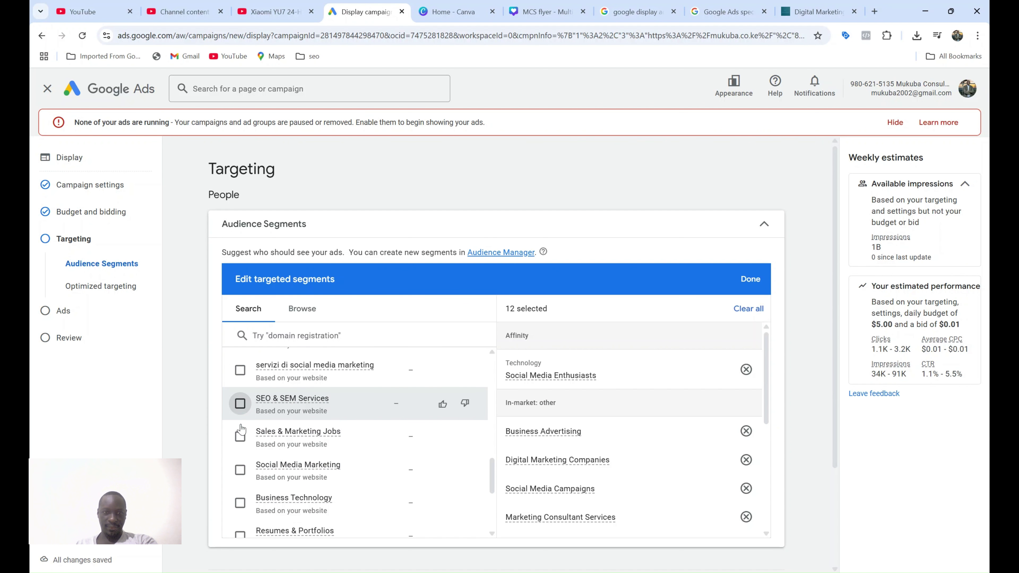
scroll(242, 497, down, 1)
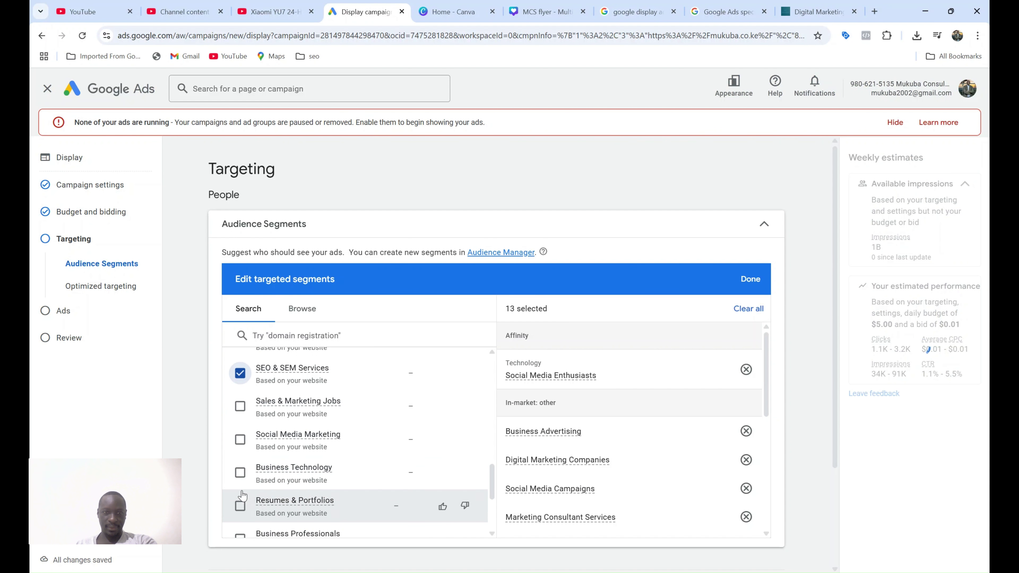
click(241, 441)
scroll(244, 462, down, 5)
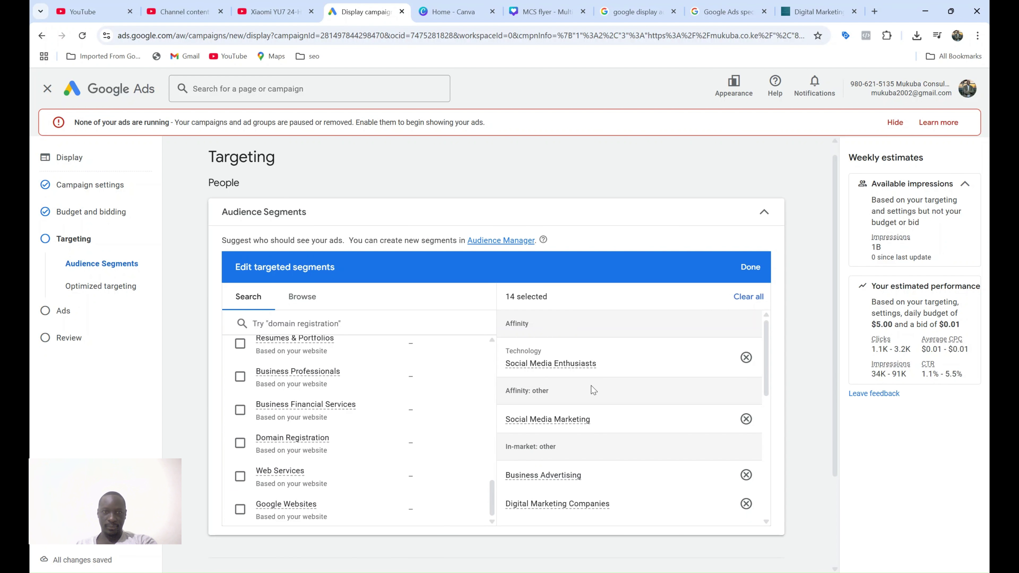
click(746, 268)
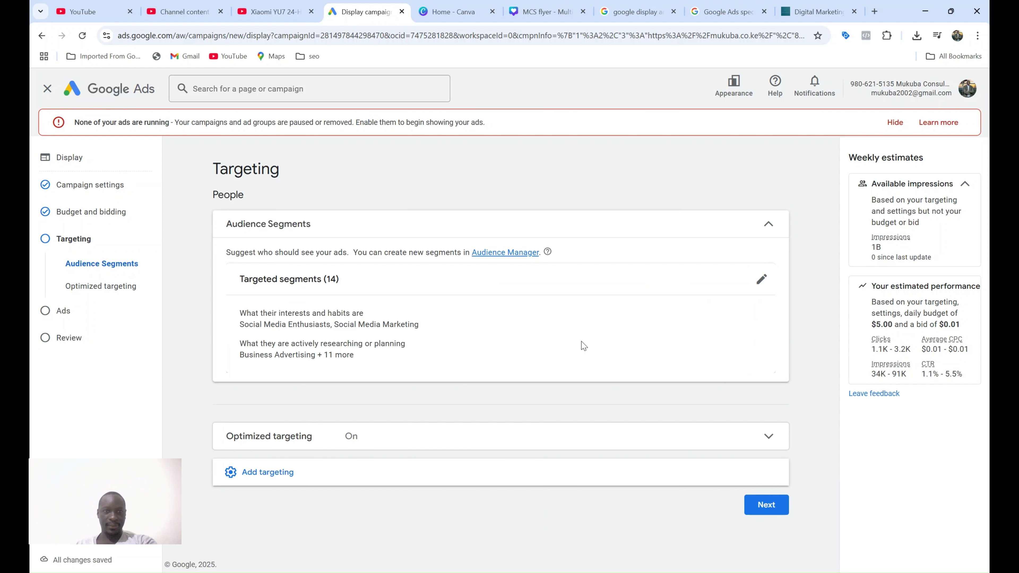
Add keyword targeting and enter "digital marketing" and "social media managemnt" on separate lines
click(386, 472)
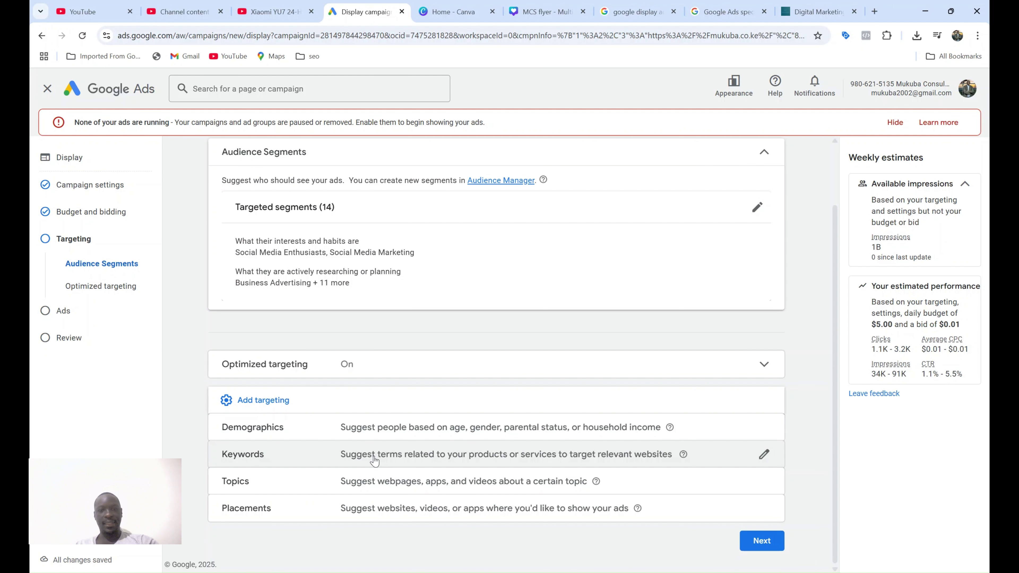
click(374, 458)
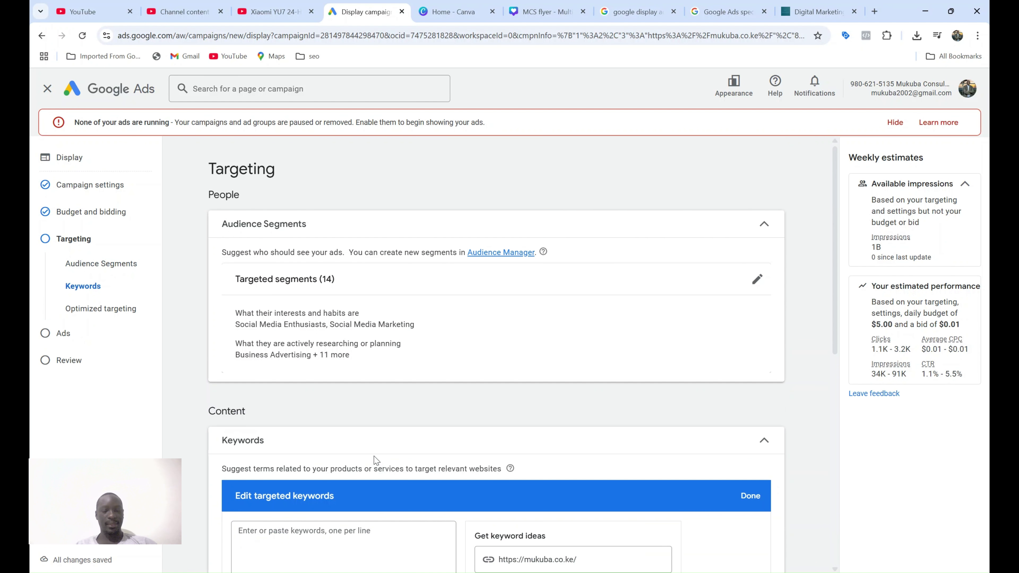
scroll(374, 460, down, 3)
click(353, 449)
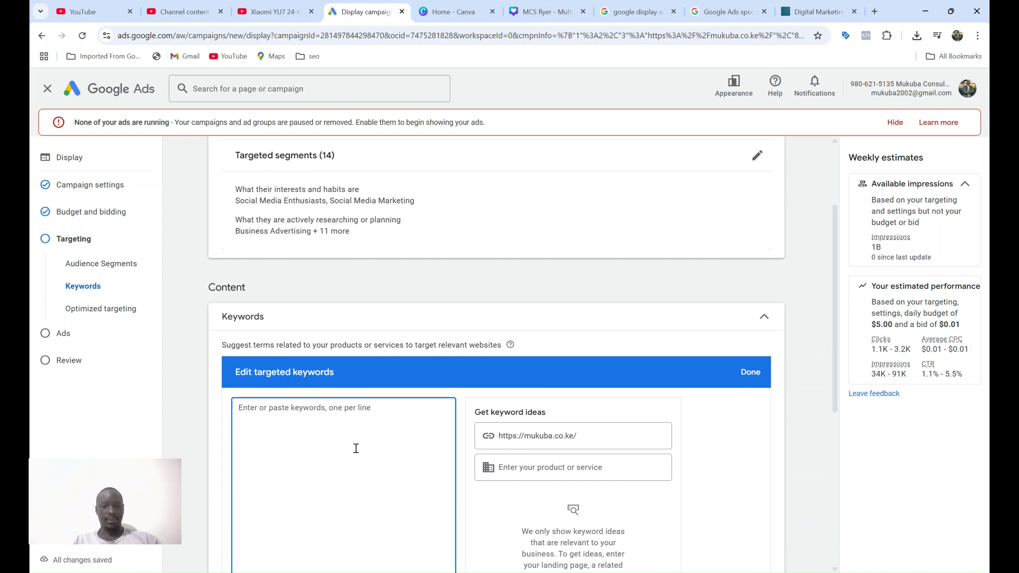
text(di)
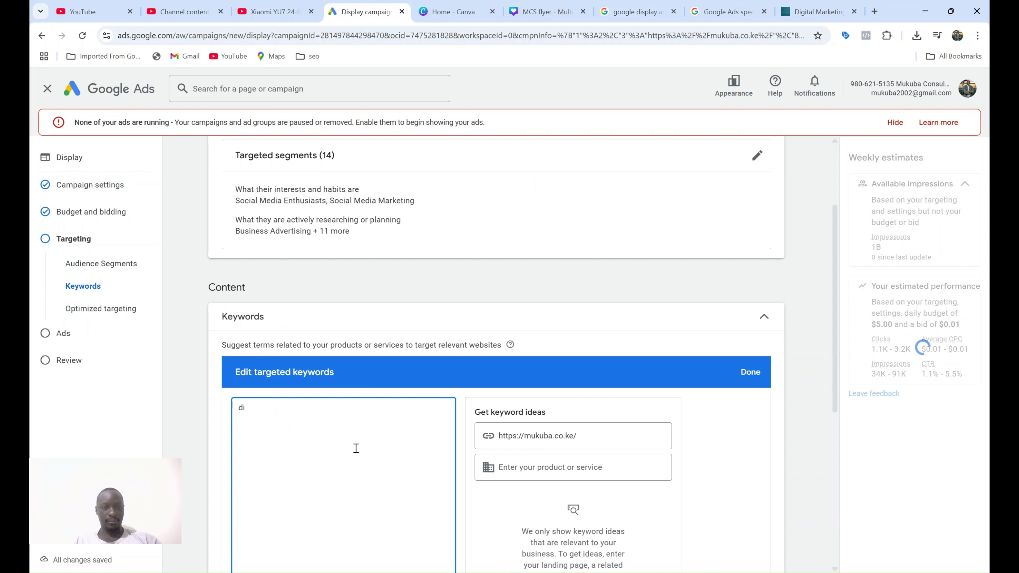
text(gital marke)
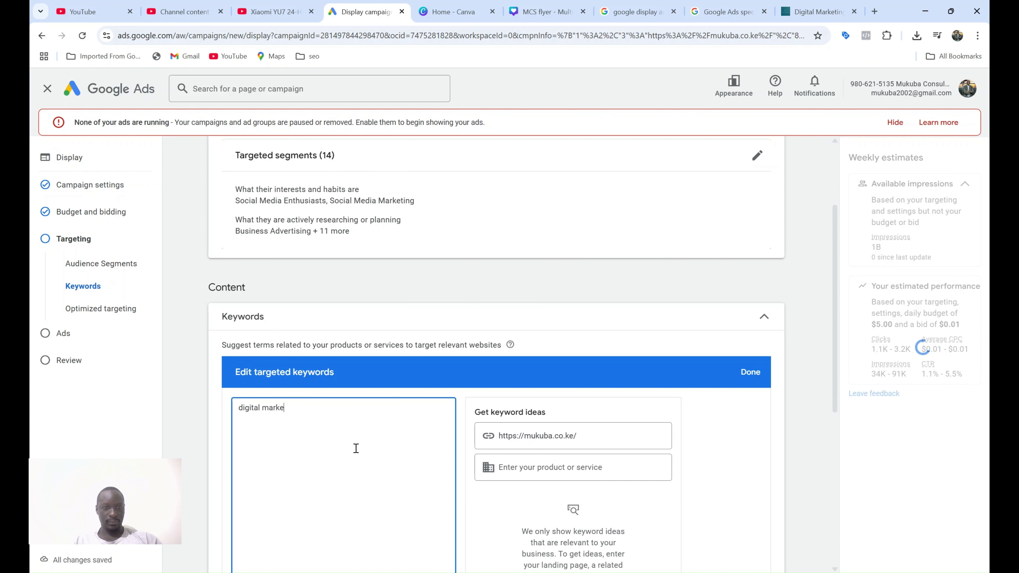
text(ting)
key(Return)
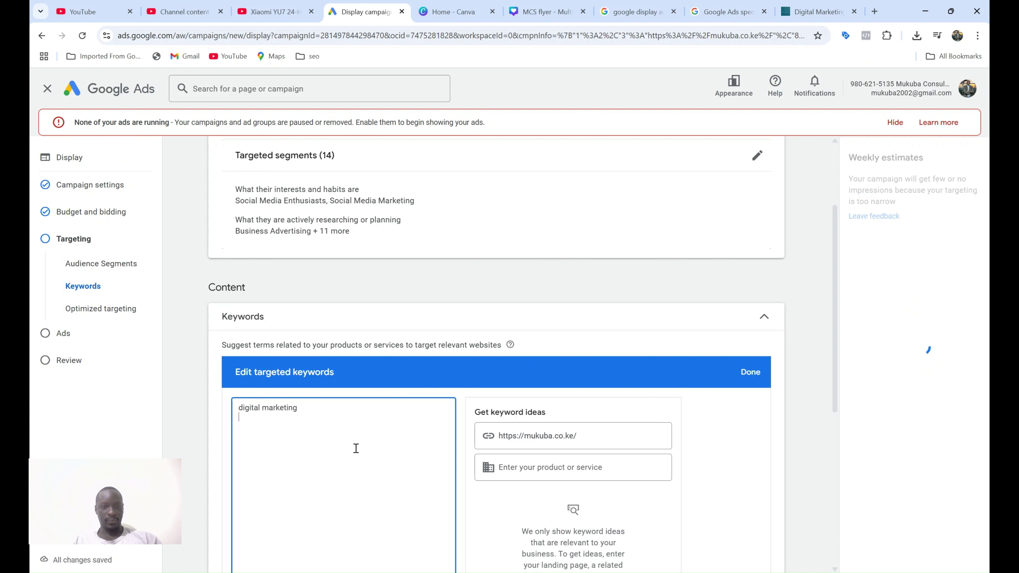
text(social)
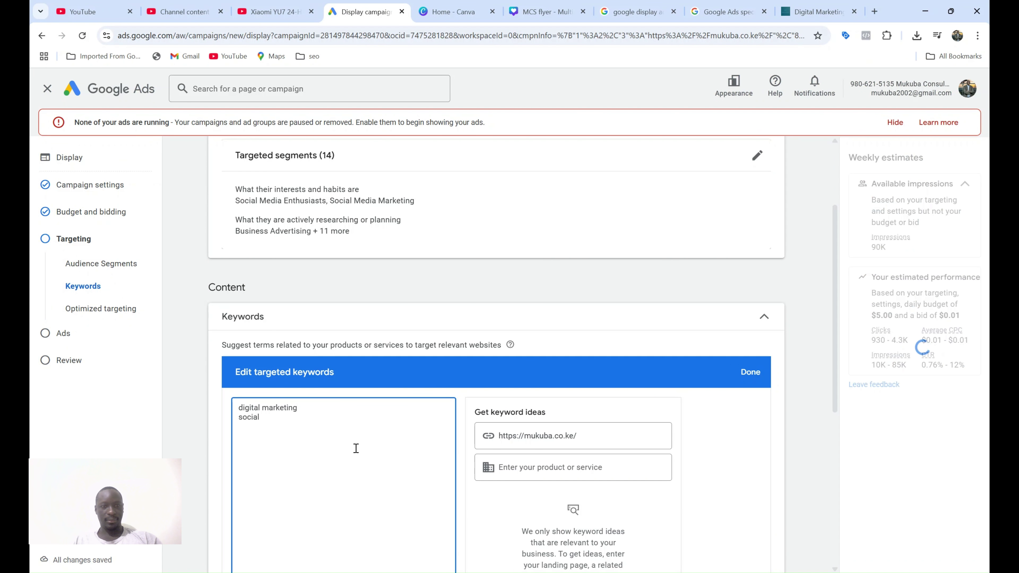
text(me)
key(BackSpace)
key(BackSpace)
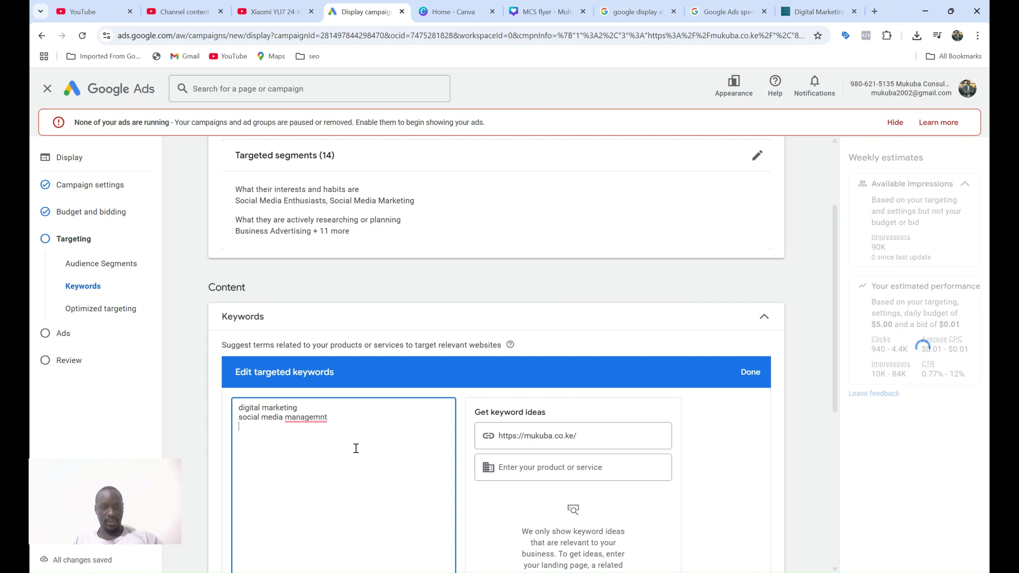
Add "search engine optimization" and "websited development" to the targeted keywords, one per line
text(search engine optimization)
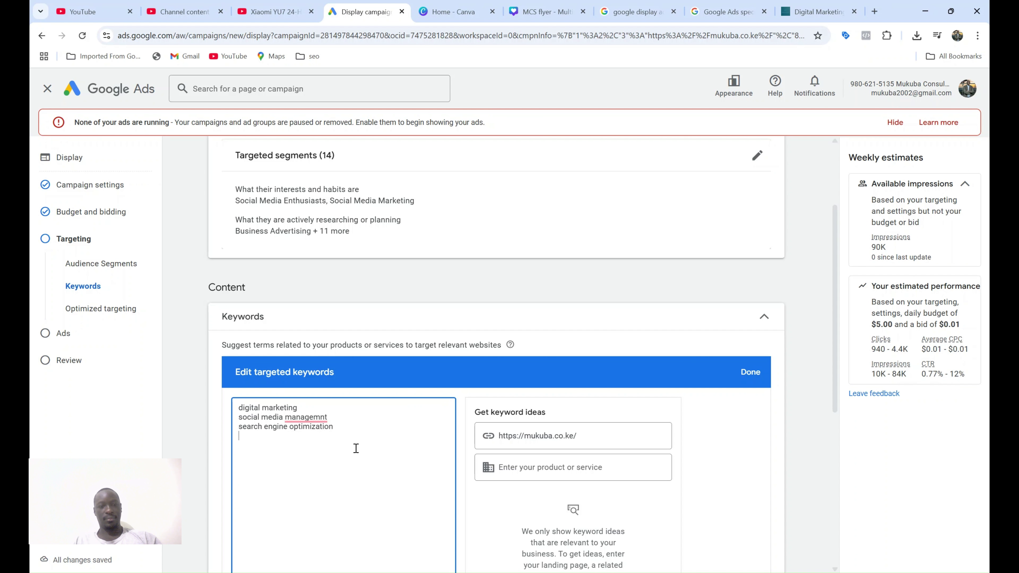
text(web)
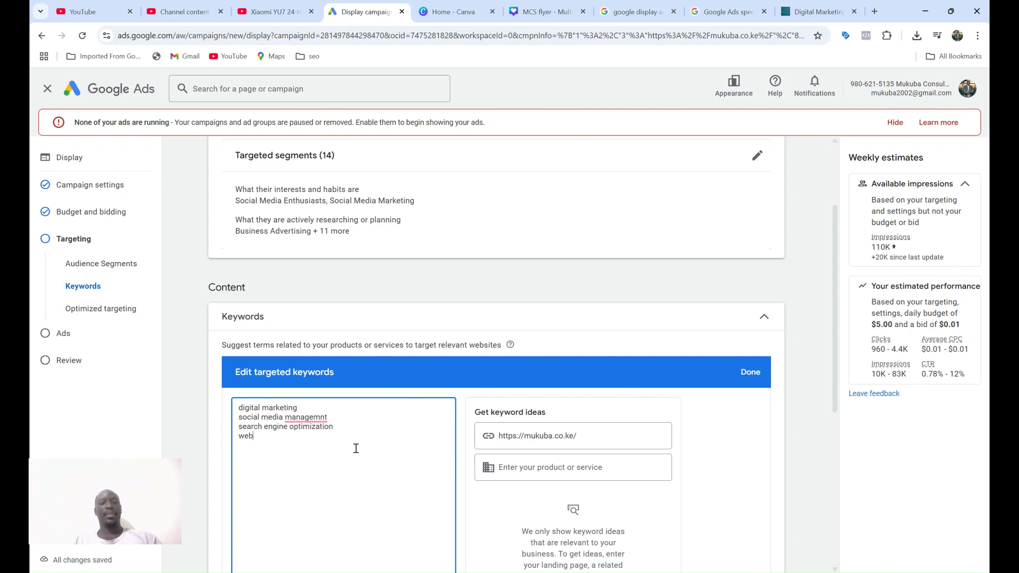
text(si)
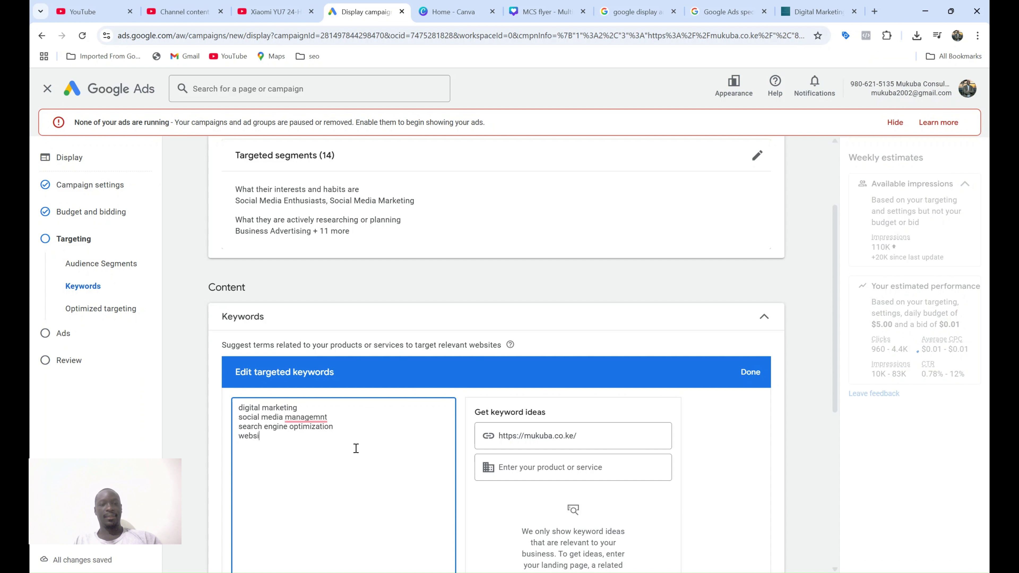
text(ted de)
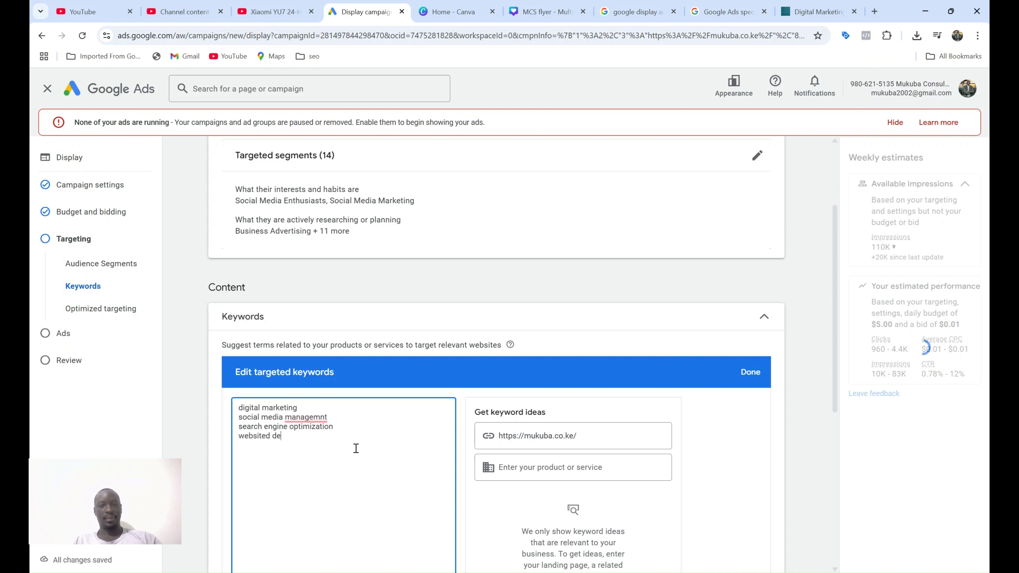
text(velopment)
Set the keyword setting to Content, showing ads only on related webpages, apps and videos, and hide the notice about ads not running
scroll(653, 397, down, 5)
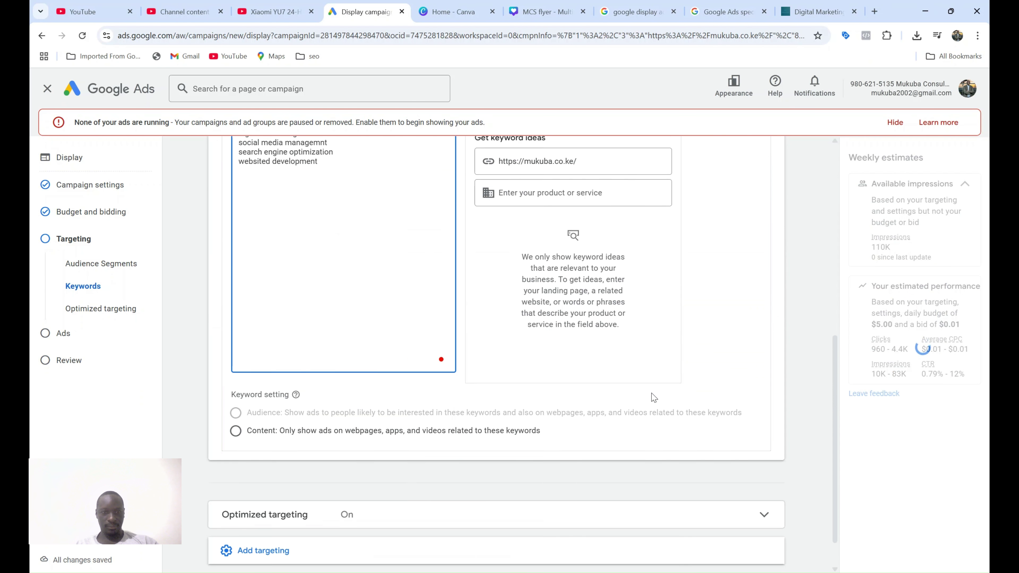
scroll(653, 398, down, 1)
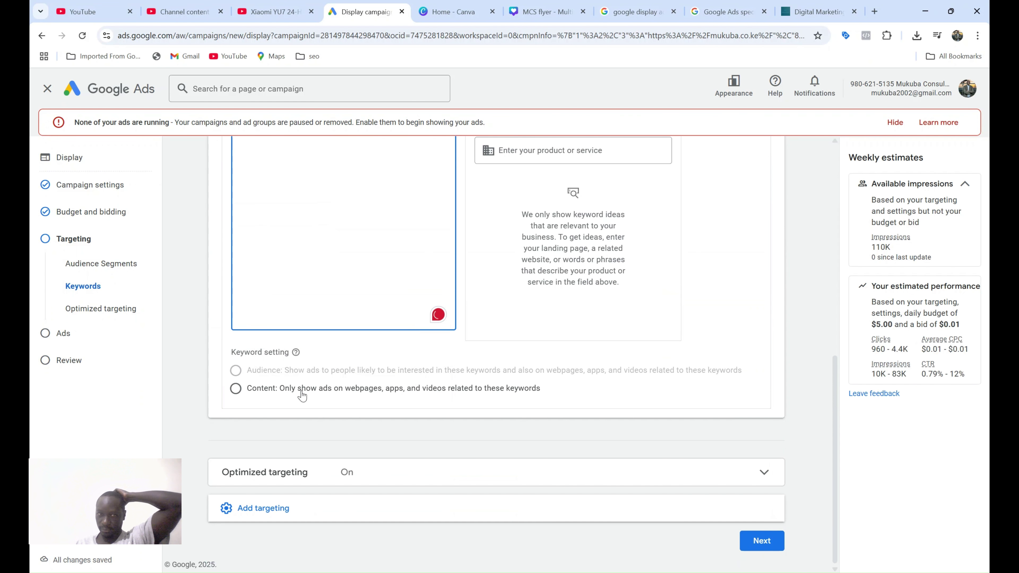
click(236, 389)
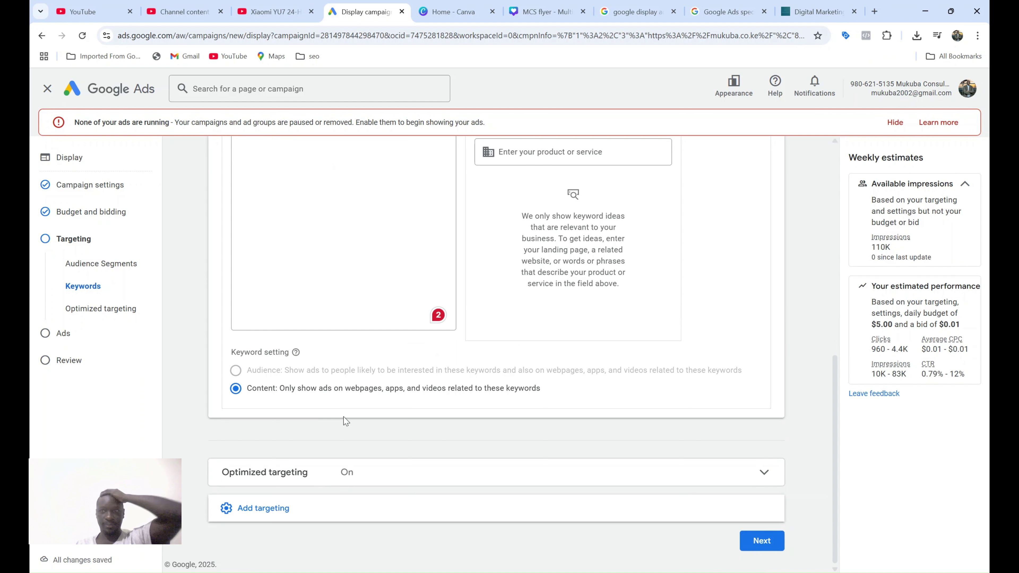
click(902, 126)
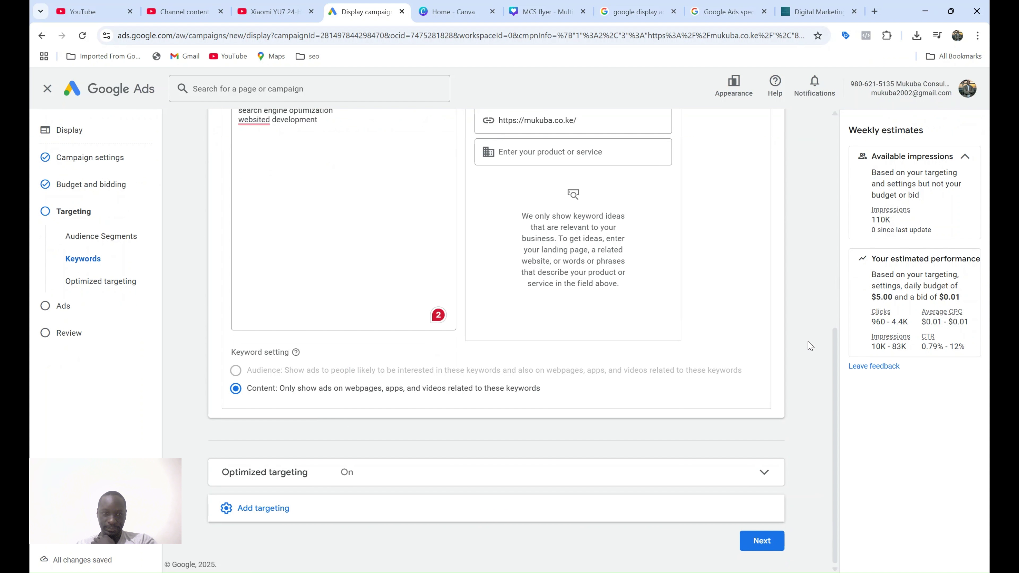
Add demographic targeting and exclude the 18 - 24 age group
click(555, 522)
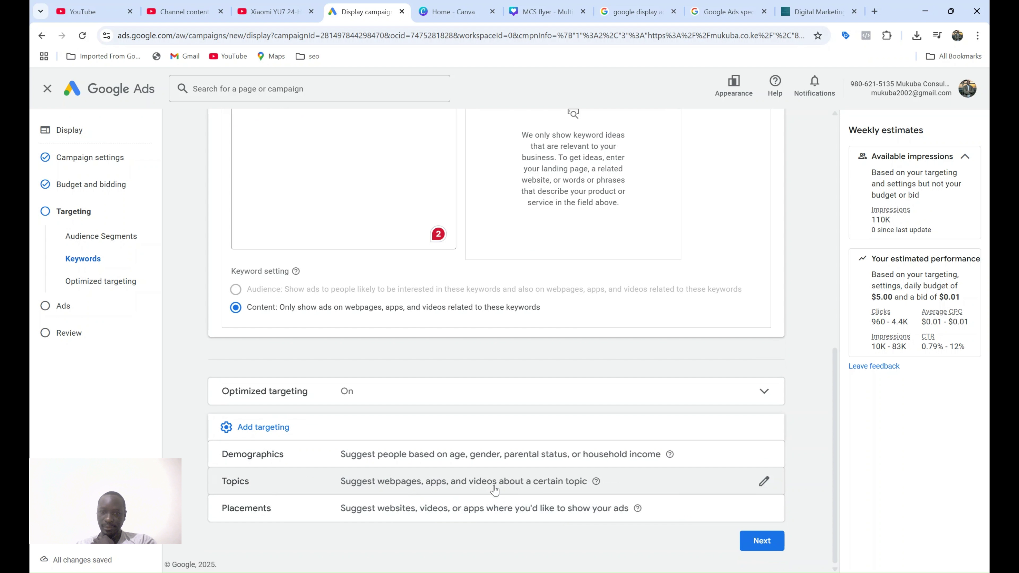
click(498, 457)
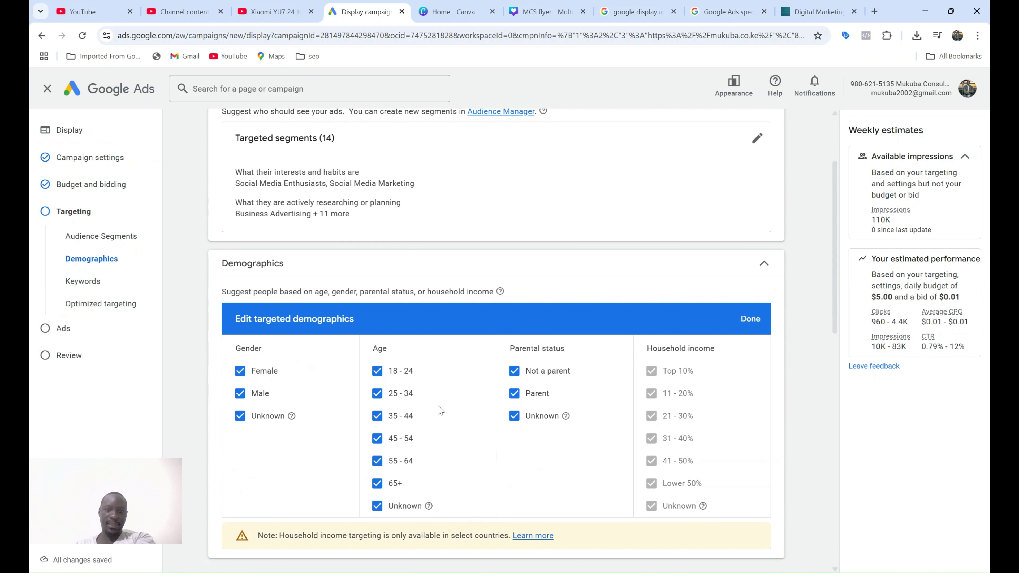
click(377, 371)
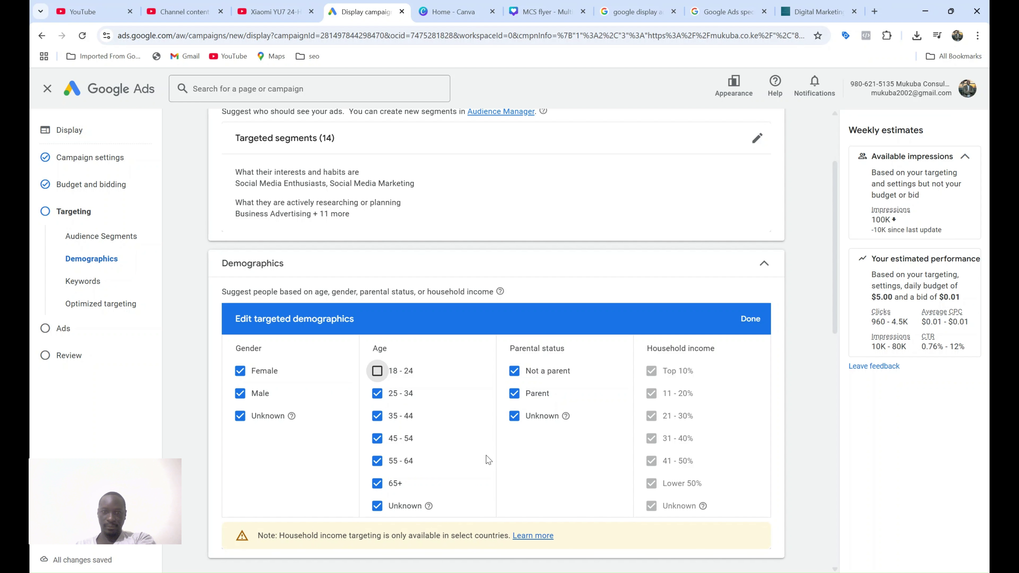
Add placement targeting without selecting any specific placements, and continue to ad creation
scroll(488, 459, down, 1)
scroll(487, 459, down, 7)
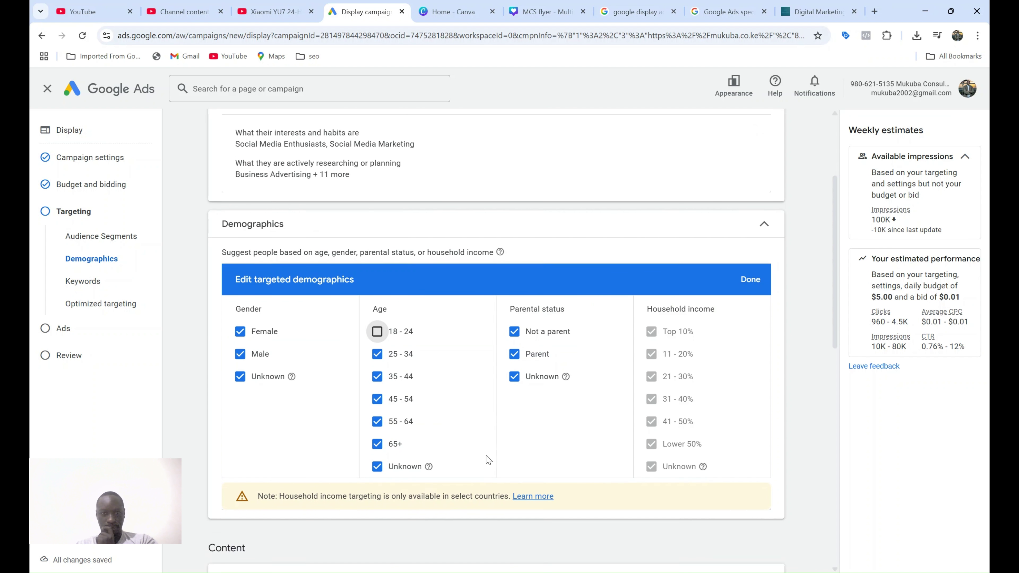
scroll(488, 460, down, 8)
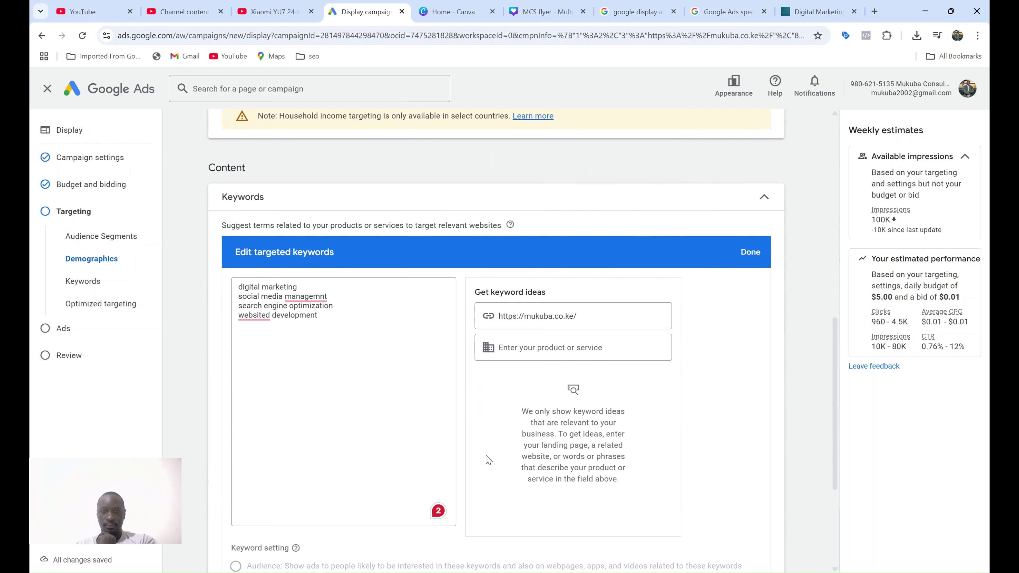
click(470, 520)
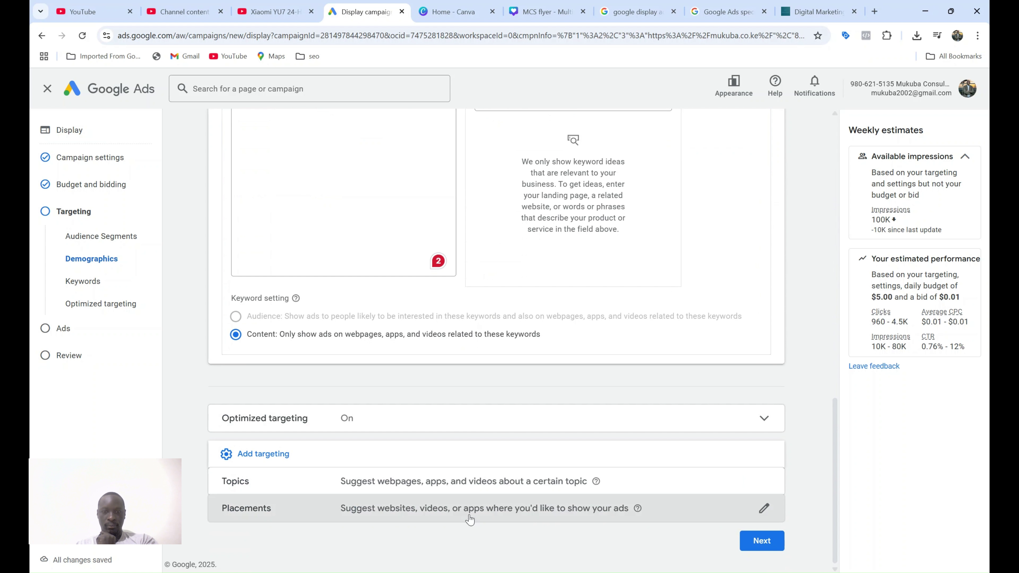
click(470, 520)
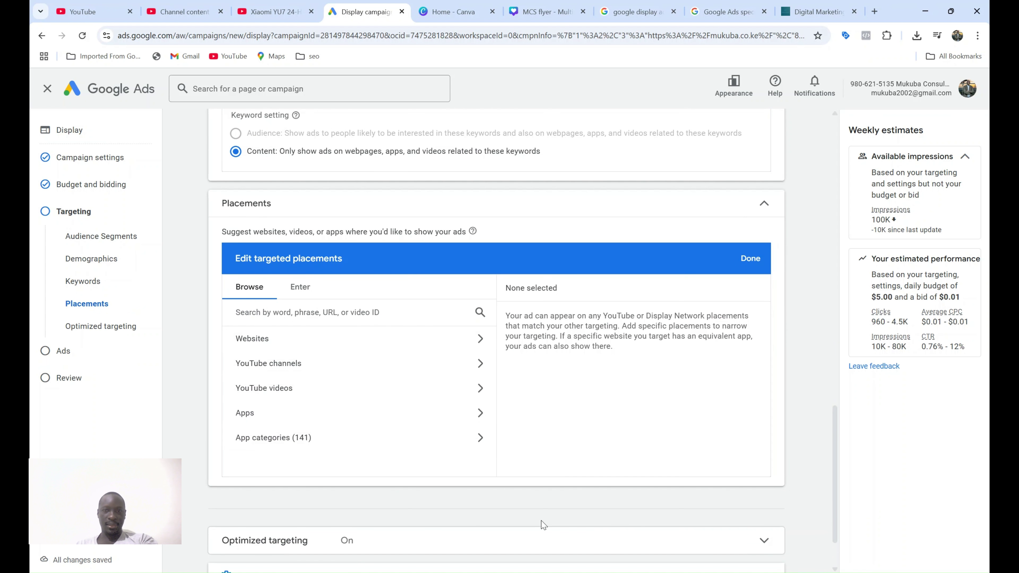
scroll(541, 526, down, 2)
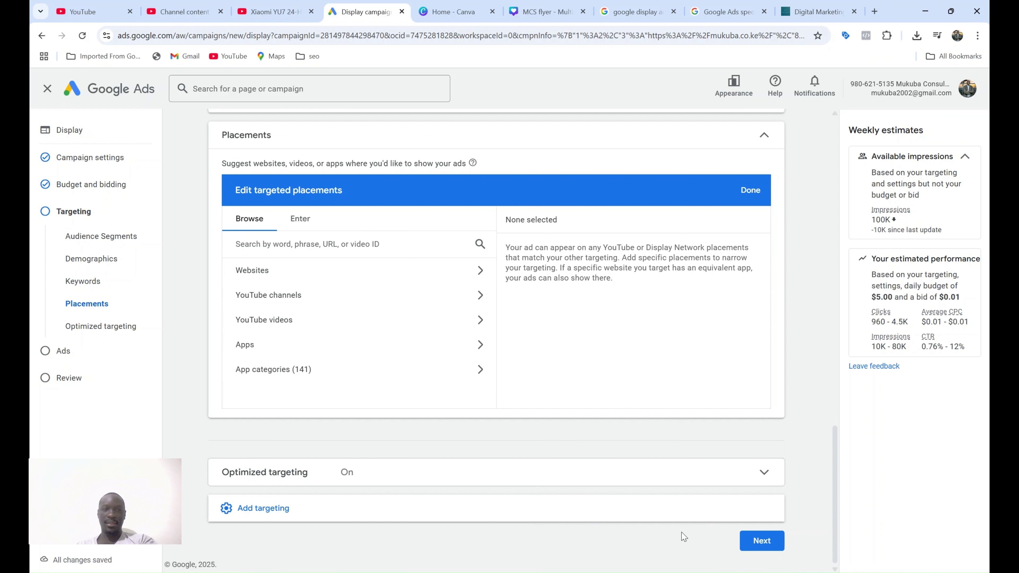
click(757, 540)
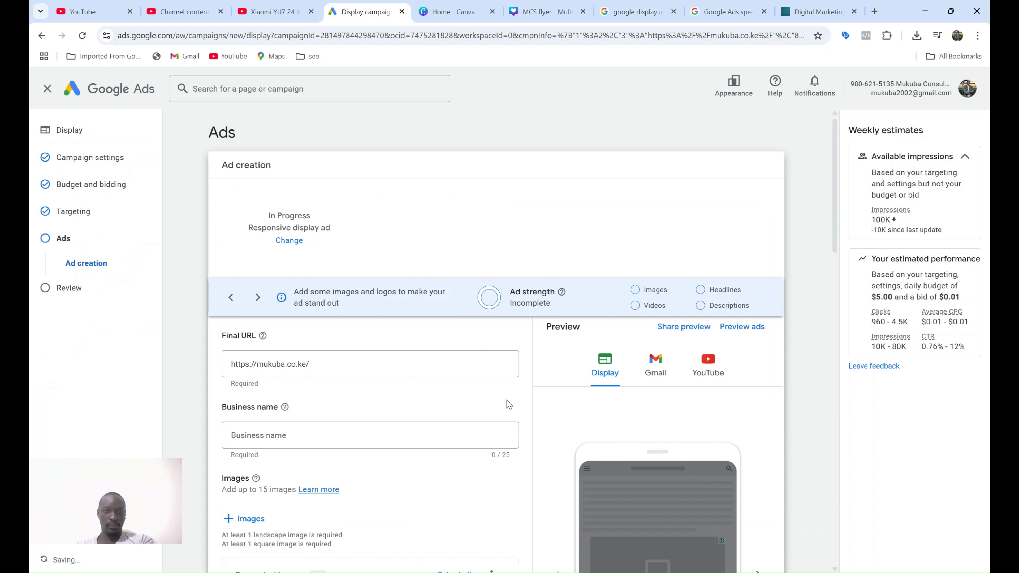
Enter "Mukuba Consulting Service" as the business name of the responsive display ad
scroll(472, 259, down, 4)
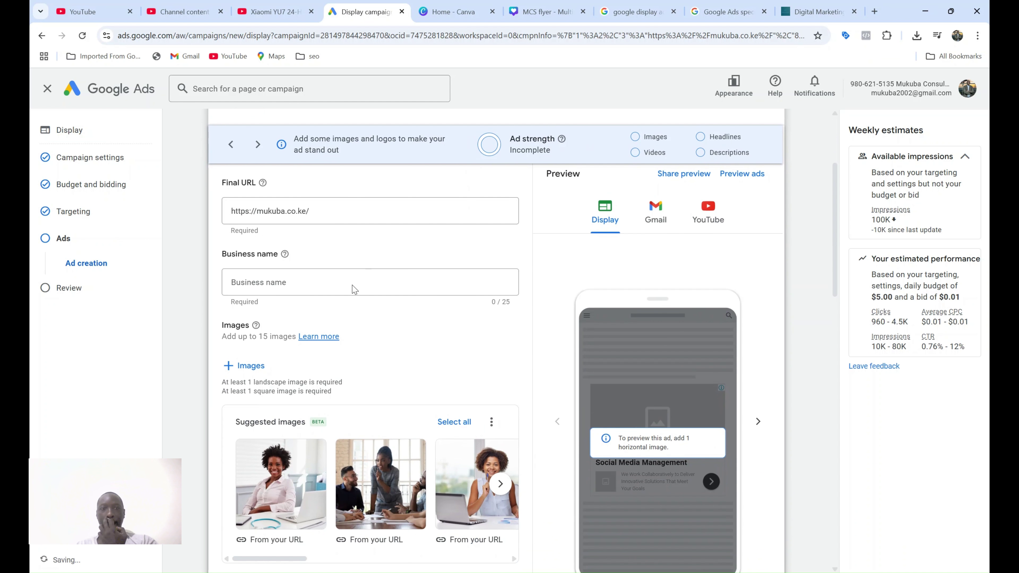
click(354, 284)
text(Mukuba Consulting Service)
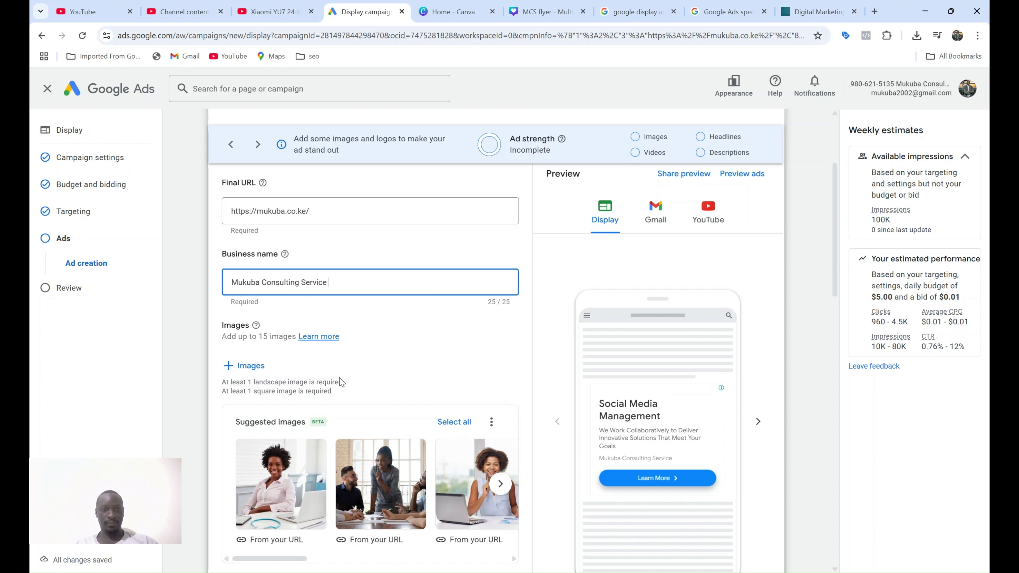
Upload 1.png, 2.png and 3.png from the computer as ad images, deselect 1.png and save the selection
click(255, 367)
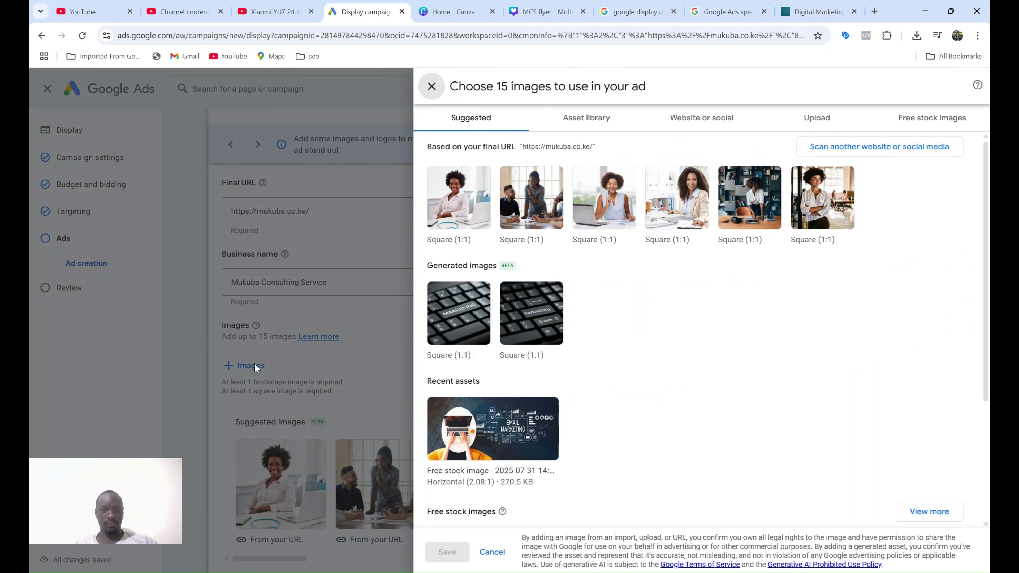
click(821, 118)
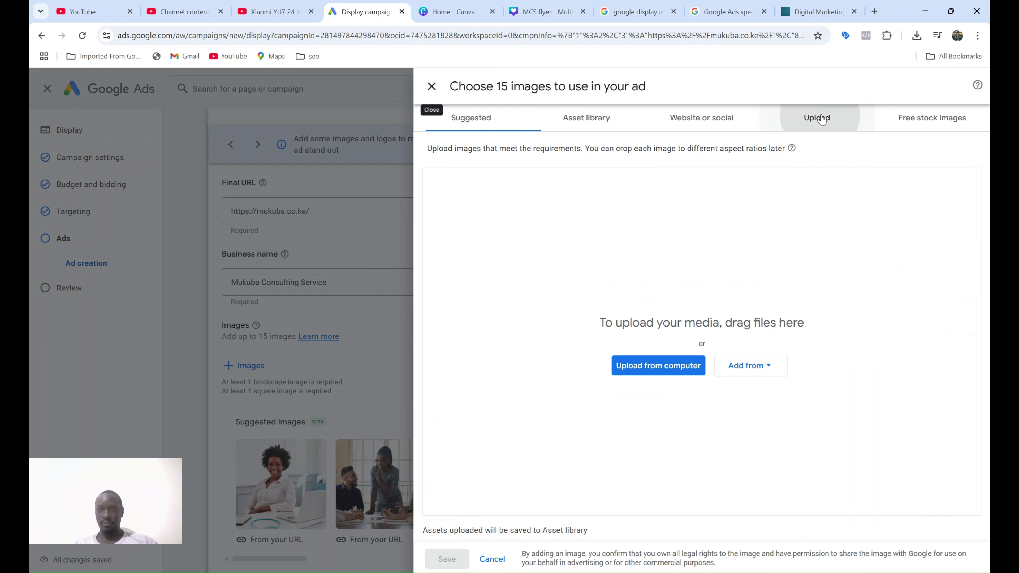
click(672, 370)
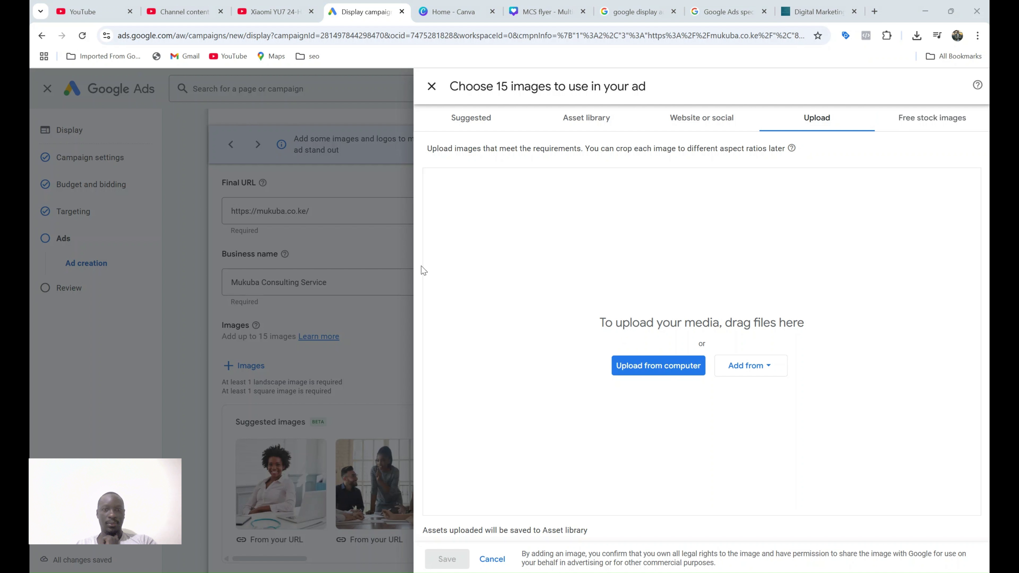
key(Return)
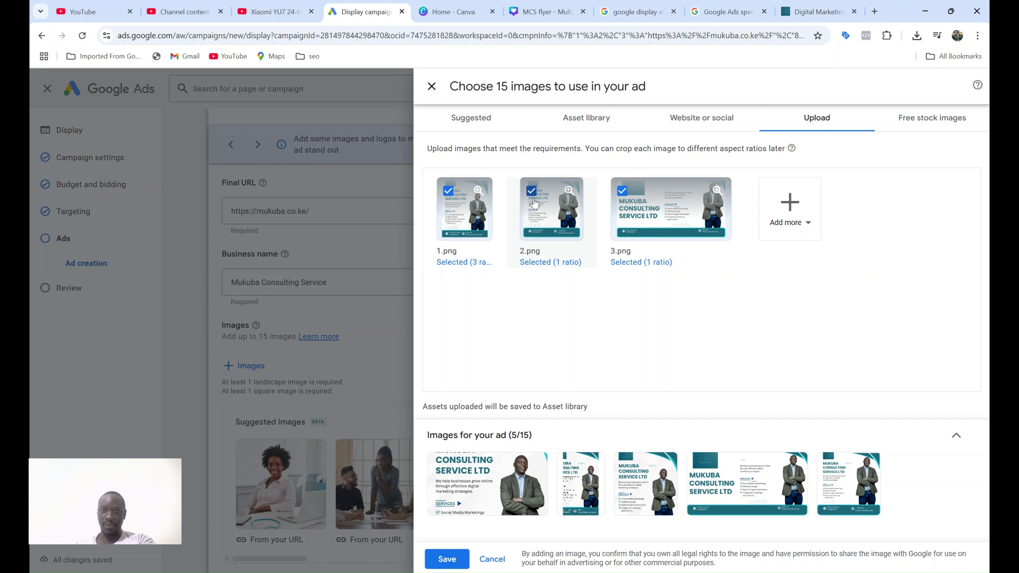
click(448, 191)
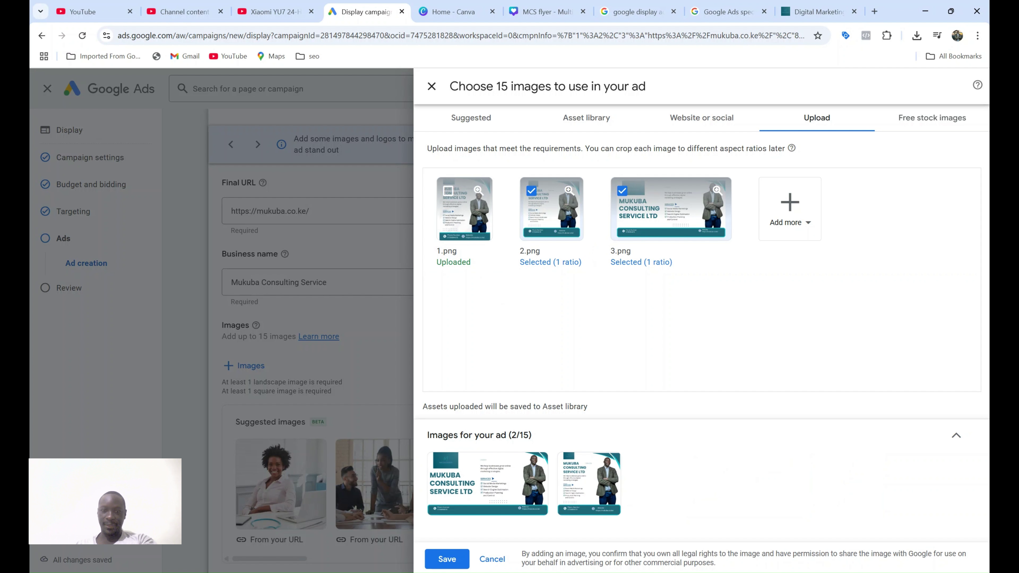
click(459, 566)
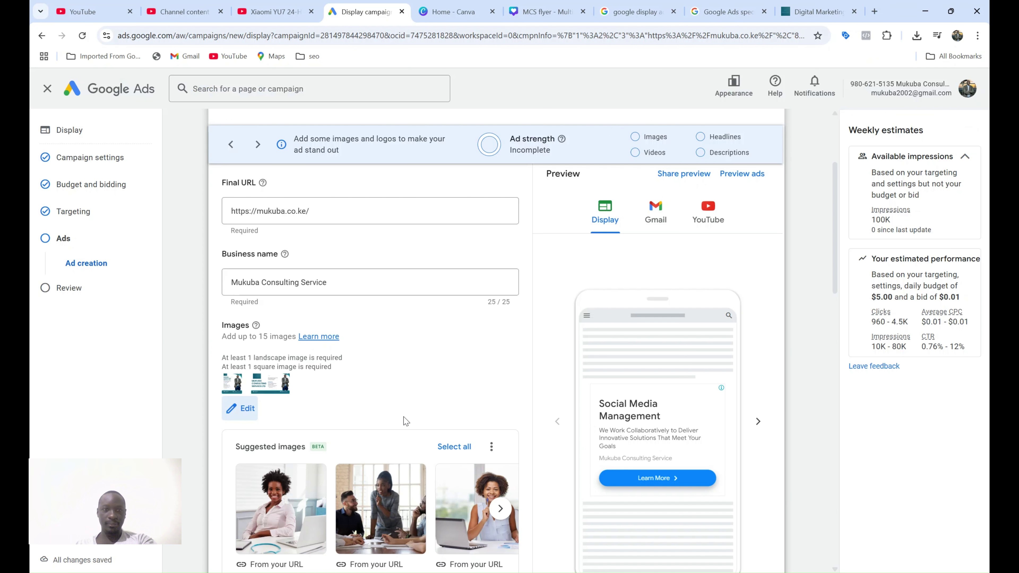
Add the square company logo from the asset library to the ad and save it
scroll(404, 420, down, 8)
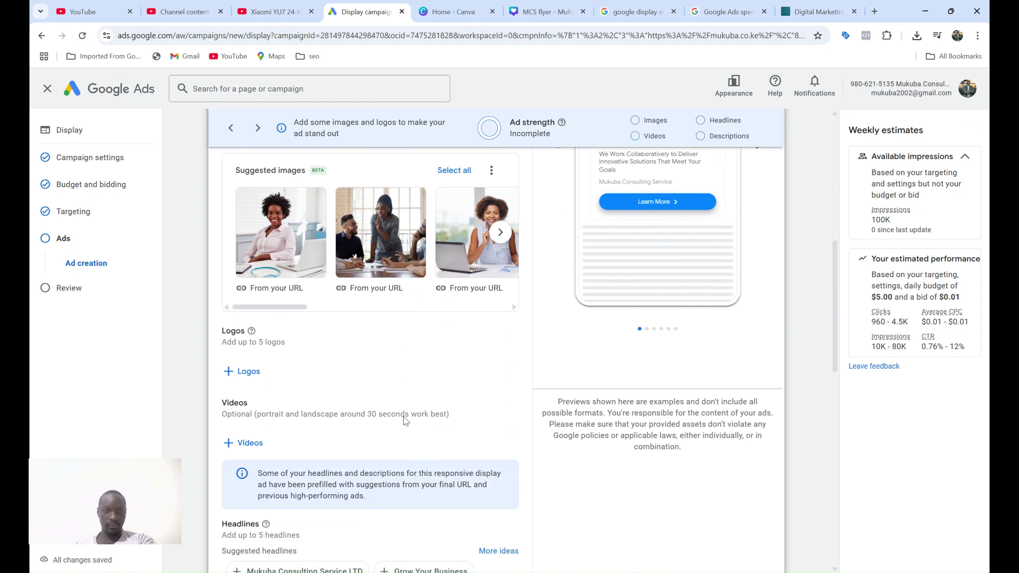
click(248, 324)
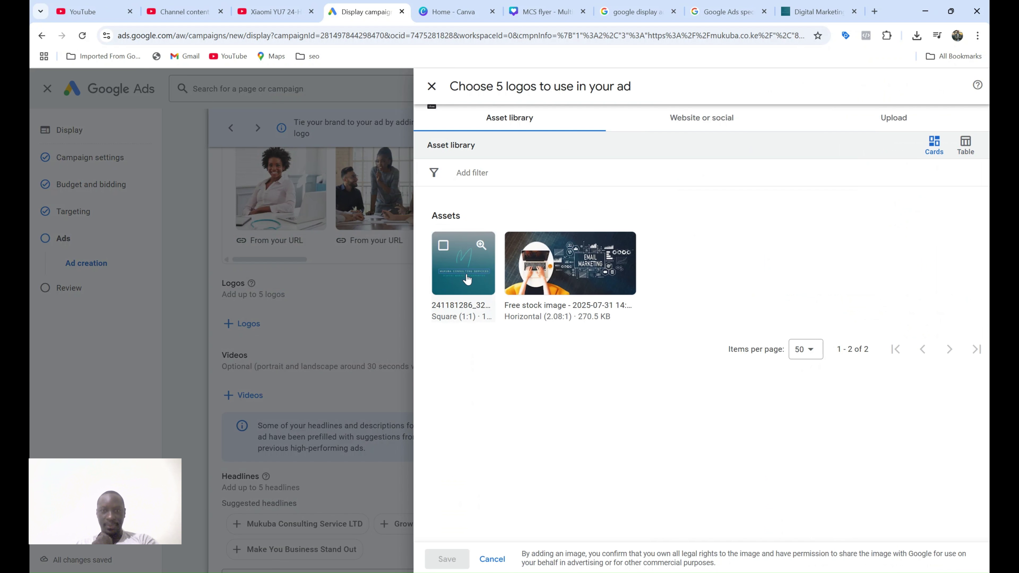
click(463, 265)
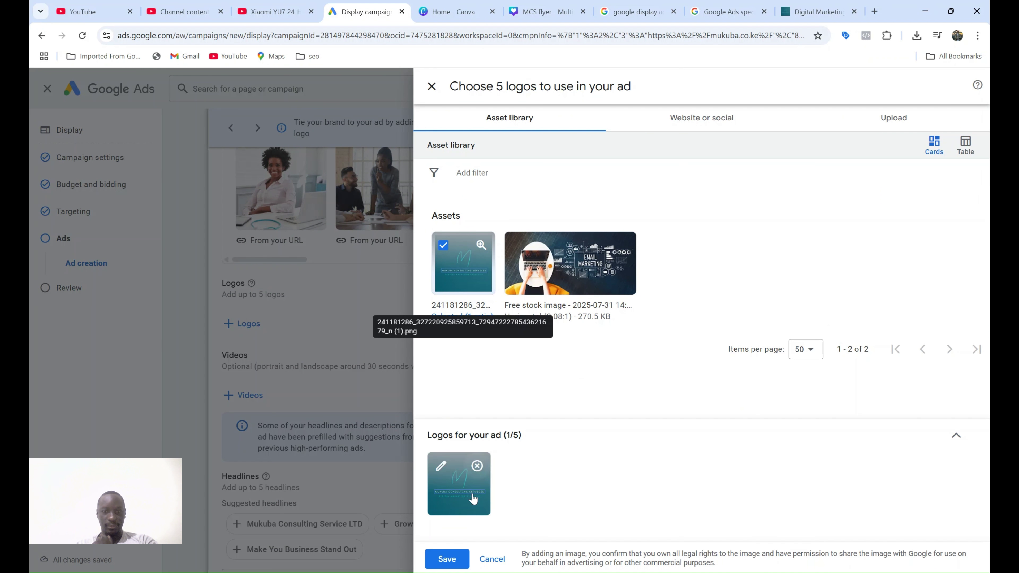
click(447, 559)
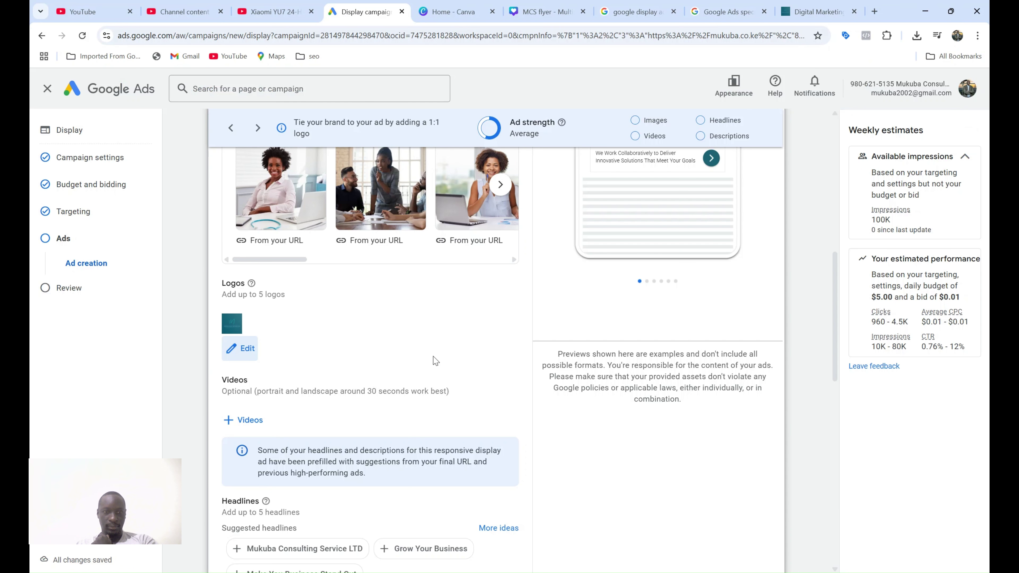
Add the suggested headlines "Mukuba Consulting Service LTD", "Grow Your Business" and "Digital Marketing in Nairobi" to the ad
scroll(435, 361, down, 3)
scroll(435, 360, down, 3)
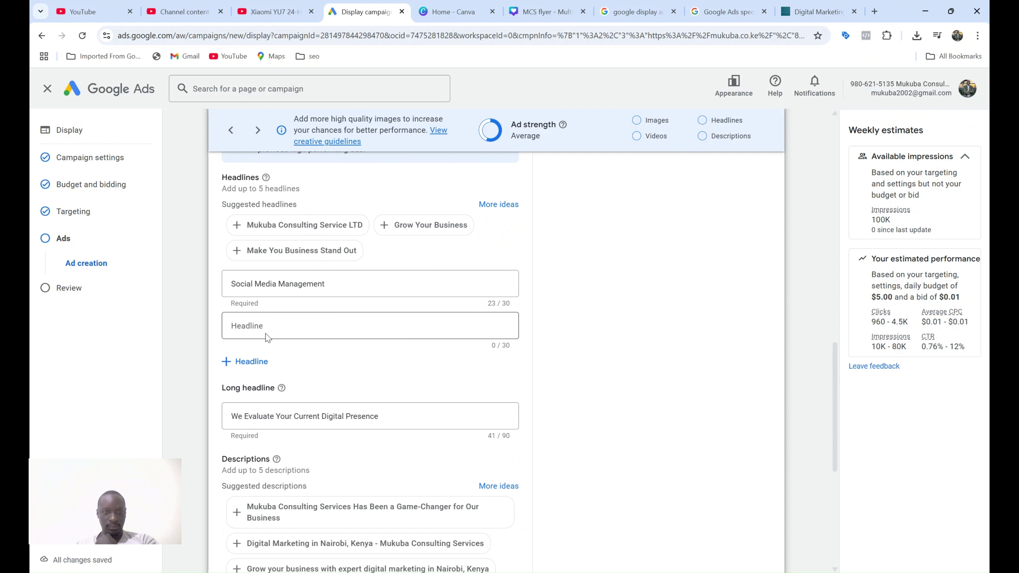
click(263, 323)
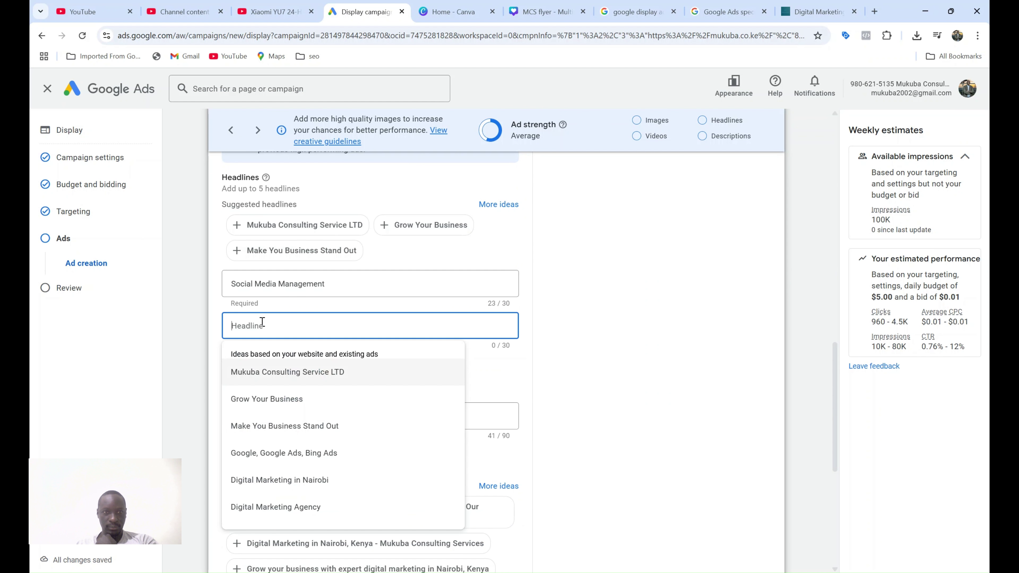
click(280, 373)
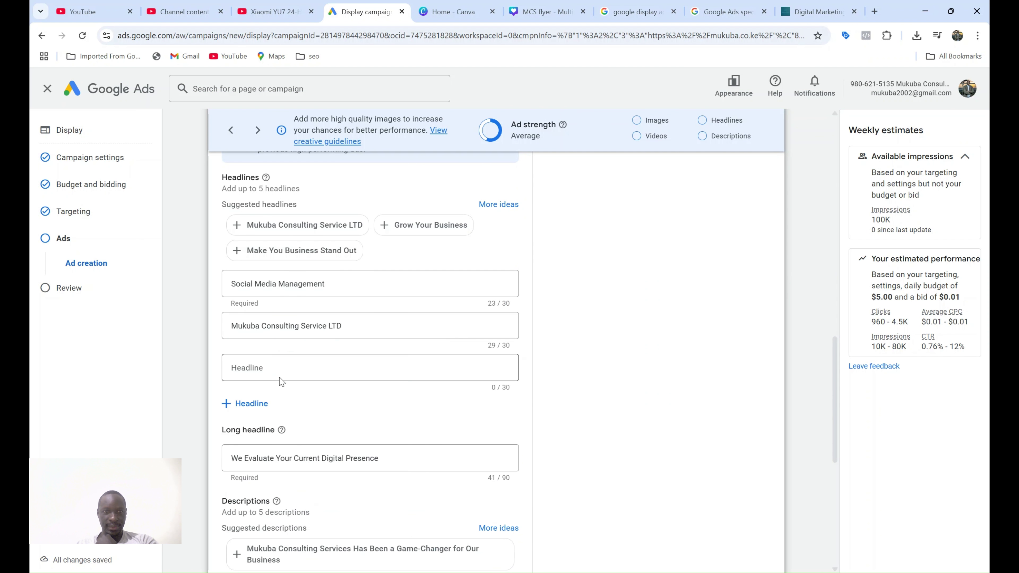
click(275, 363)
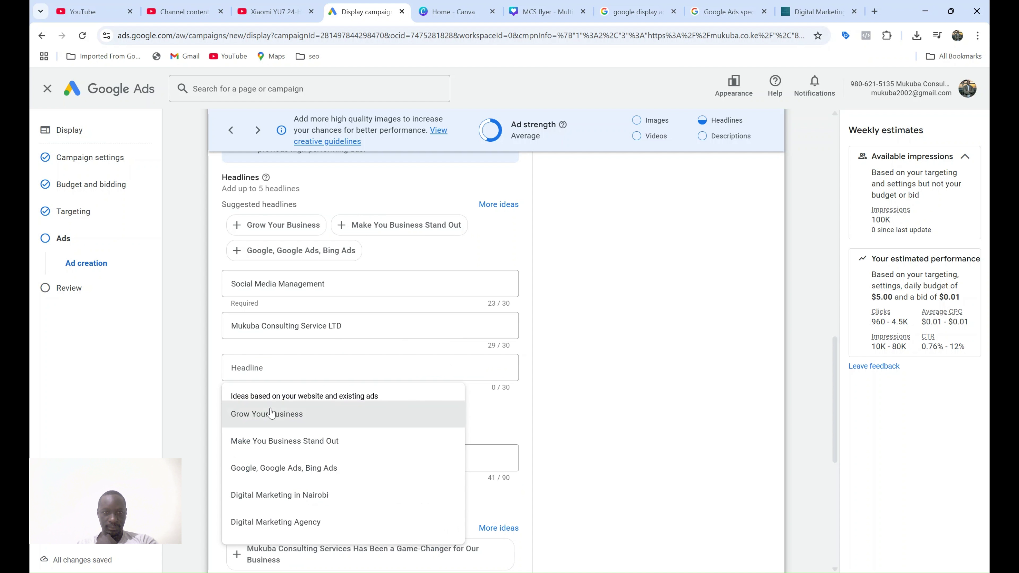
click(272, 414)
scroll(273, 412, down, 2)
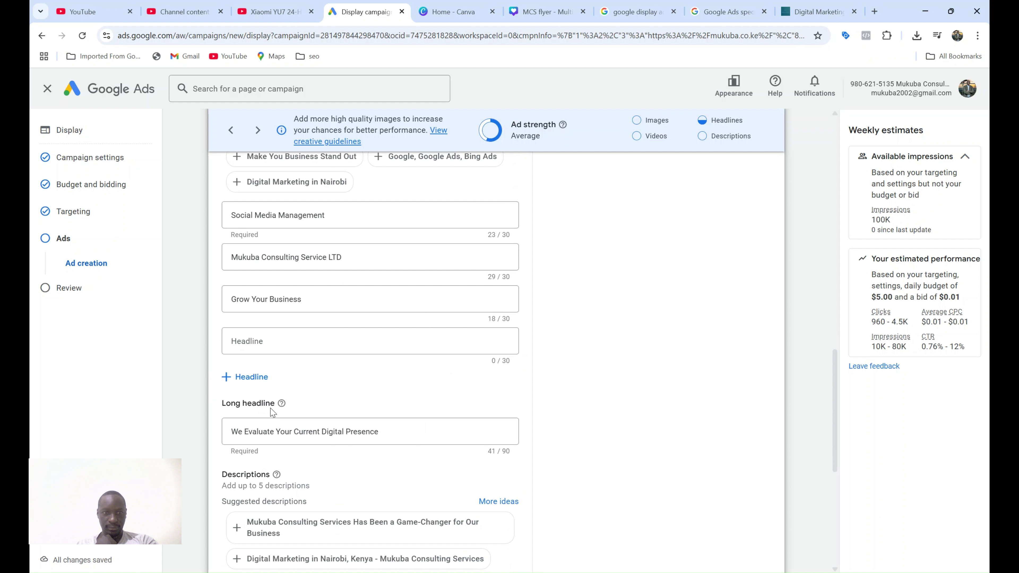
click(257, 342)
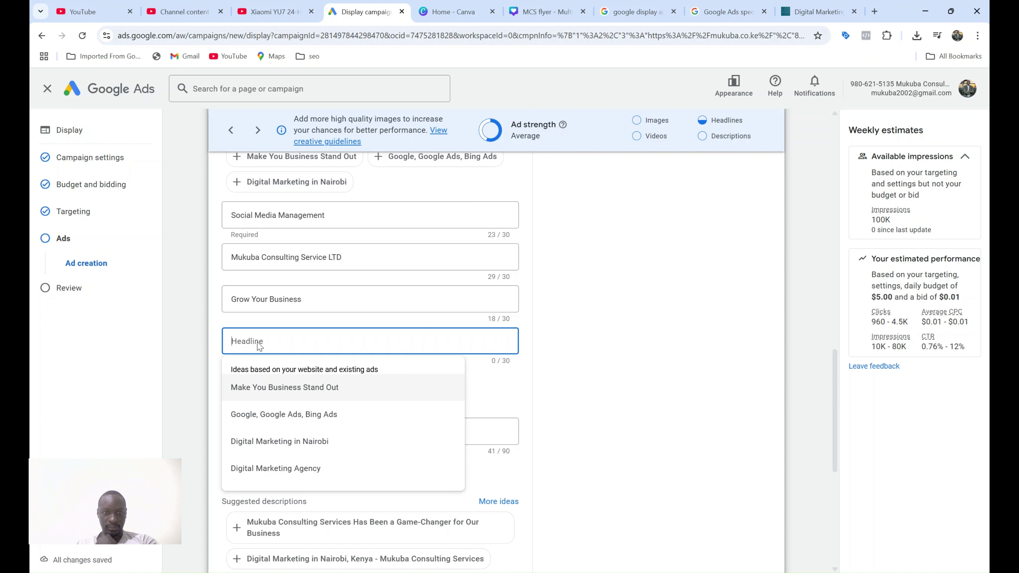
click(277, 440)
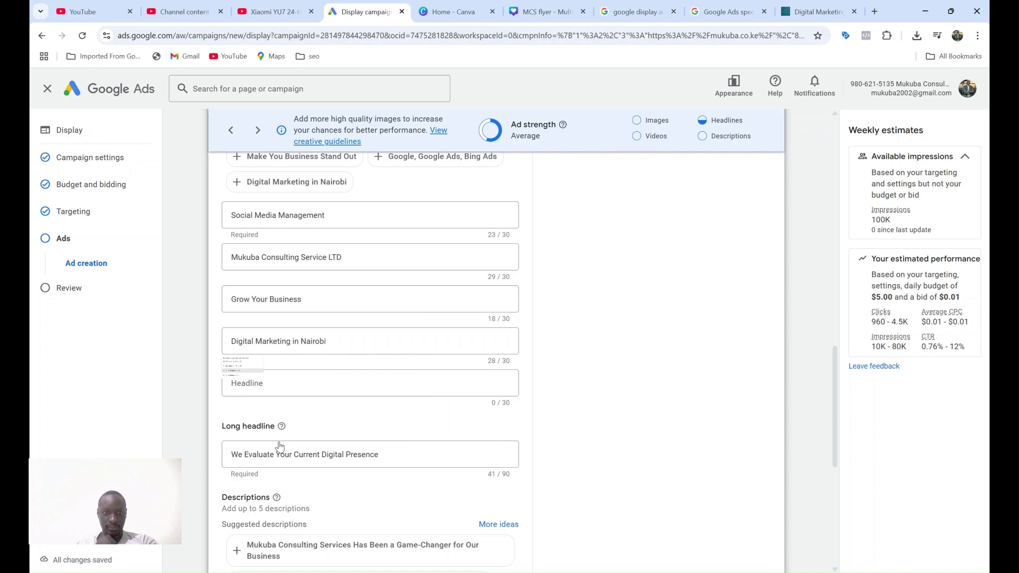
scroll(281, 444, down, 1)
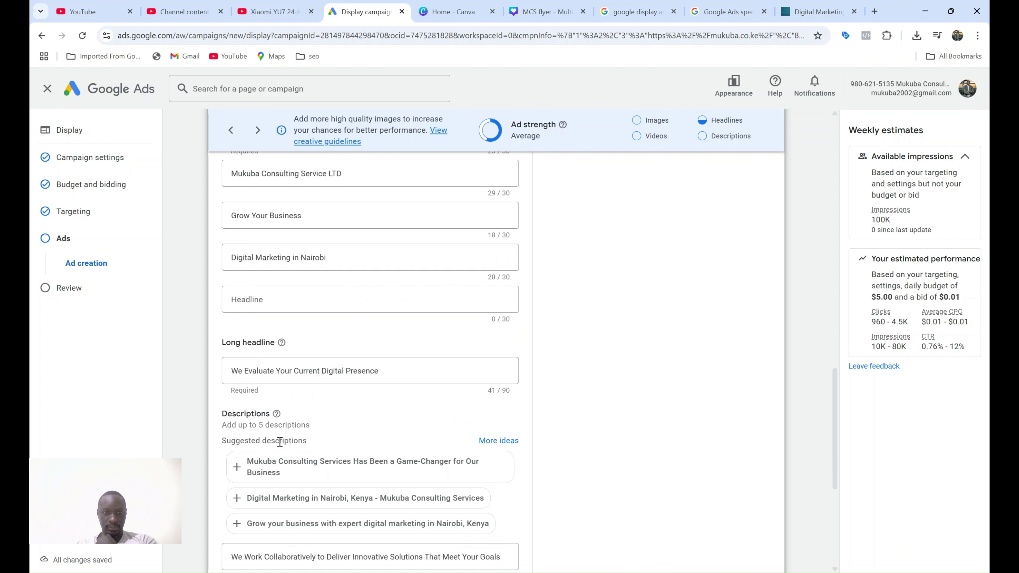
click(302, 373)
key(ctrl+a)
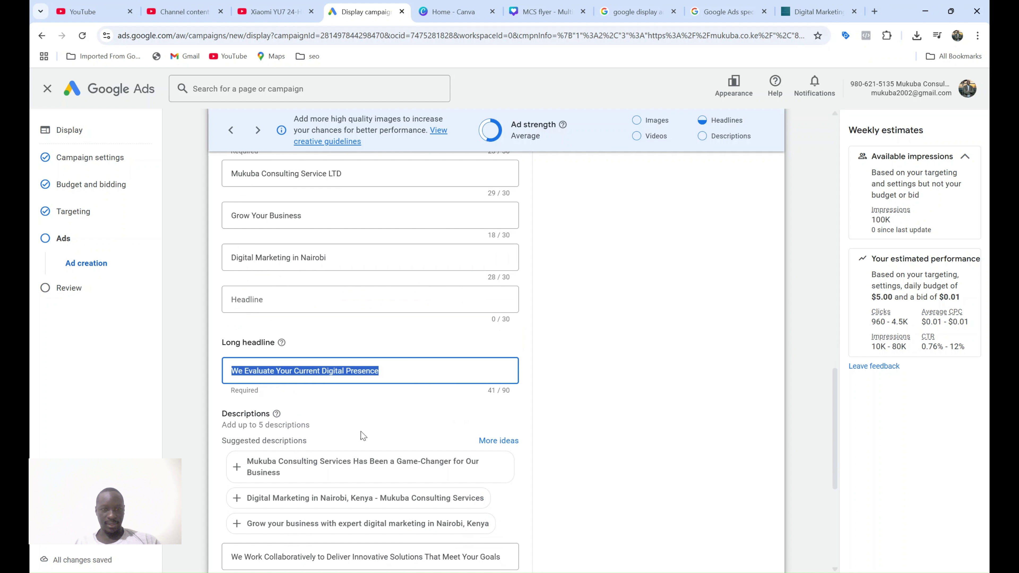
Add the suggested descriptions "Mukuba Consulting Services Has Been a Game-Changer for Our Business" and "Digital Marketing in Nairobi, Kenya - Mukuba Consulting Services" to the ad
scroll(355, 416, down, 2)
scroll(355, 415, down, 2)
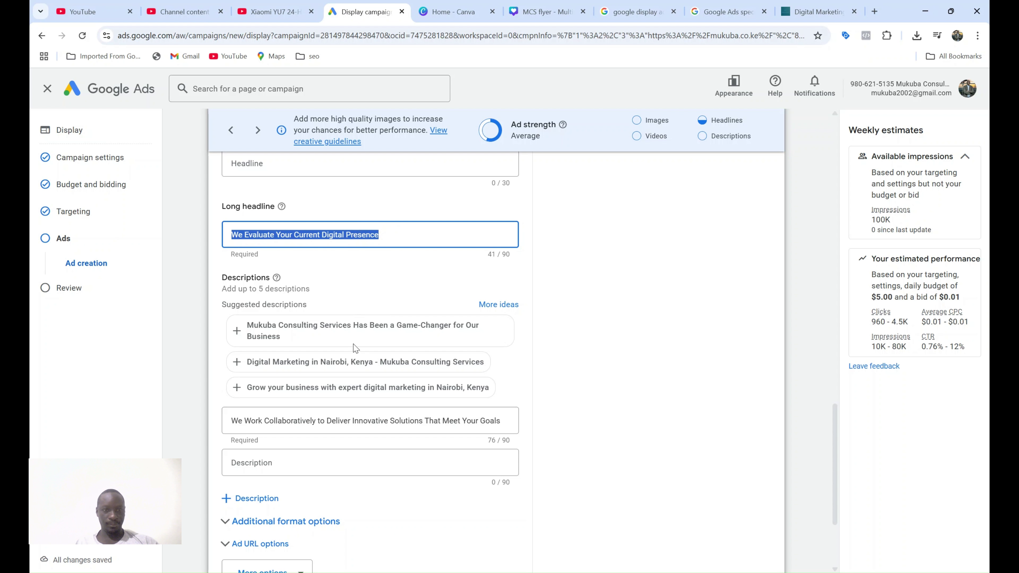
click(357, 462)
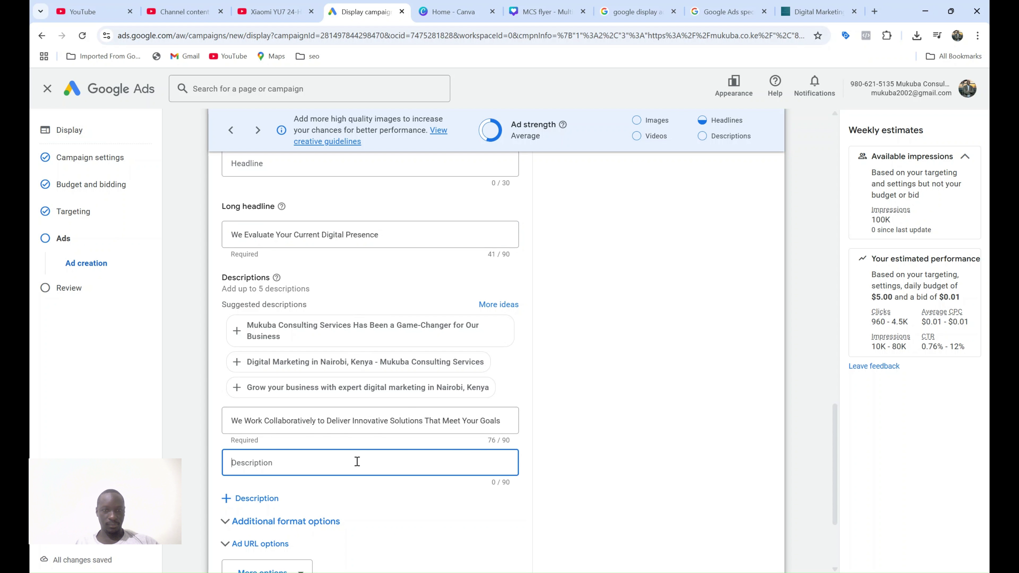
scroll(357, 463, down, 2)
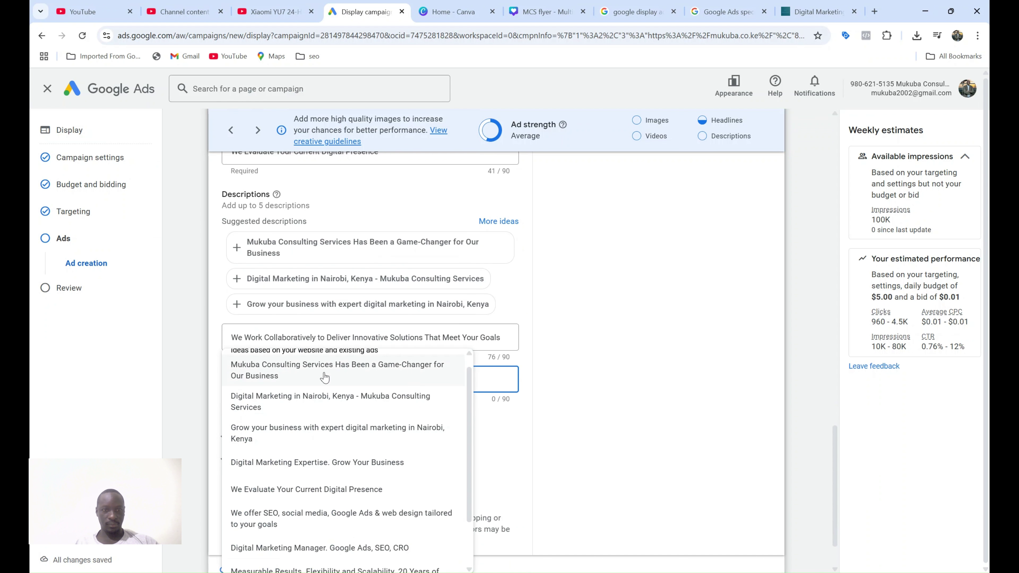
click(320, 366)
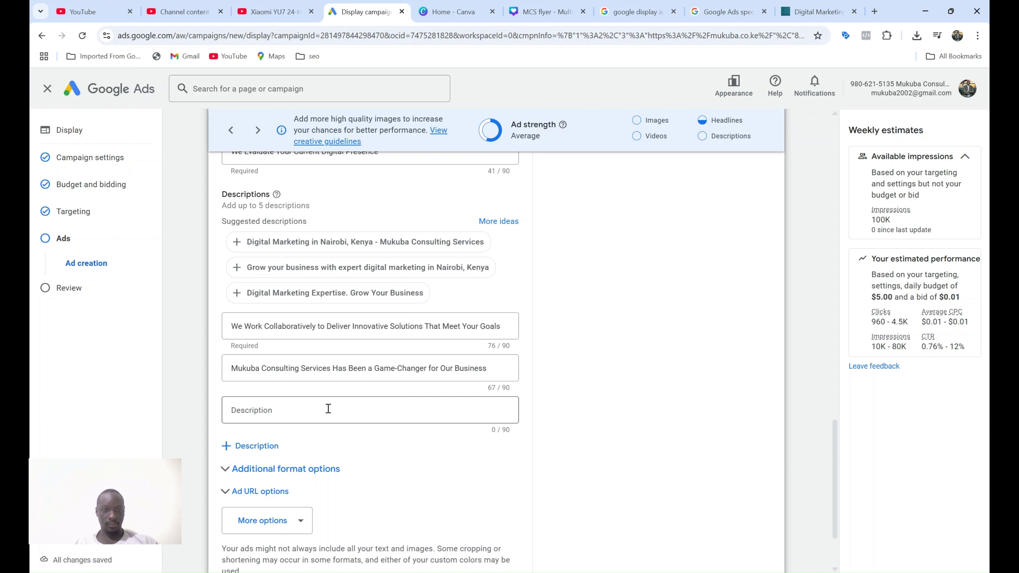
click(329, 409)
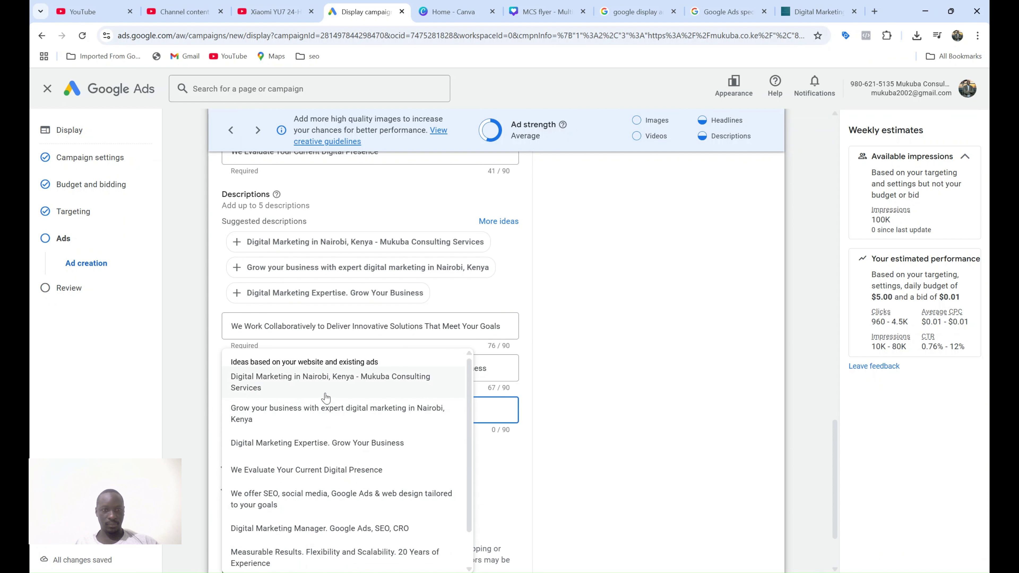
click(325, 388)
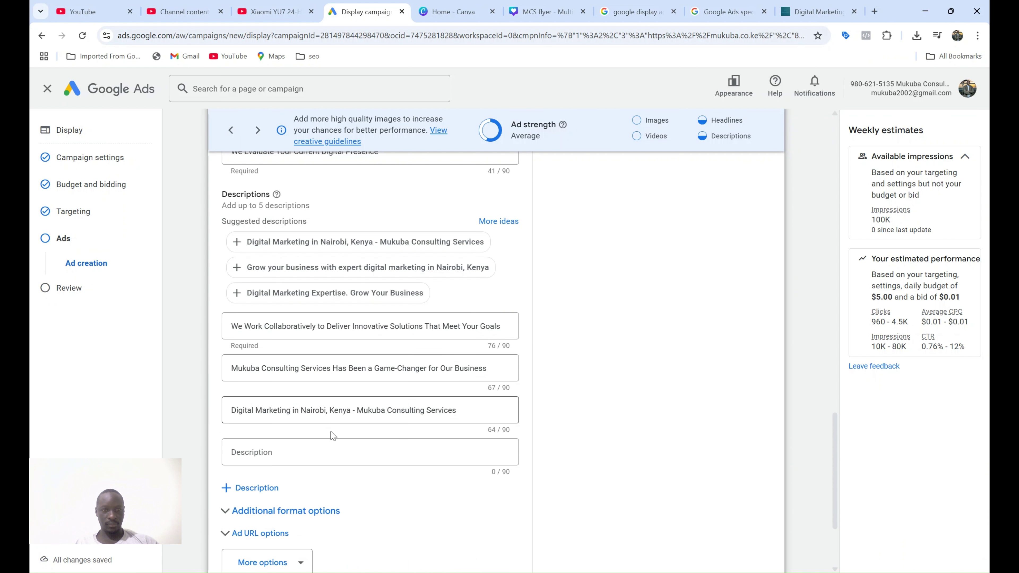
Add the suggested descriptions "Digital Marketing Expertise. Grow Your Business" and "Measurable Results. Flexibility and Scalability. 20 Years of Experience" to the ad
click(327, 449)
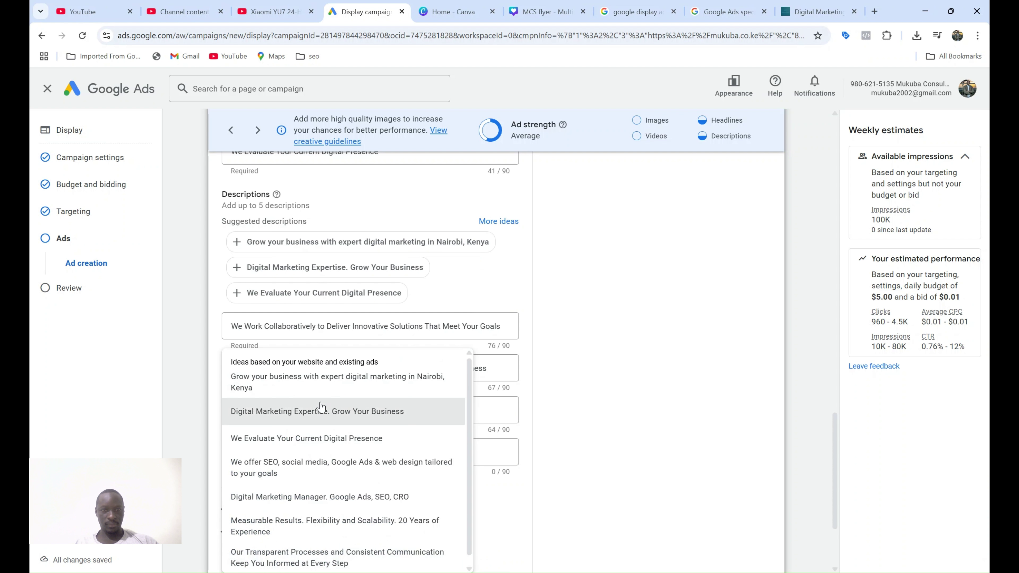
click(324, 411)
scroll(323, 393, down, 1)
click(321, 446)
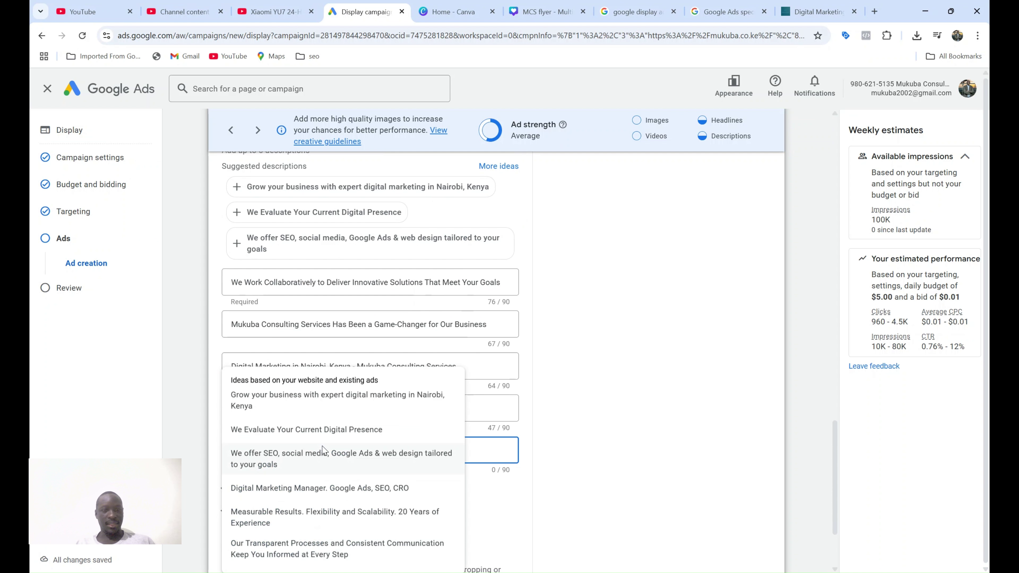
click(329, 515)
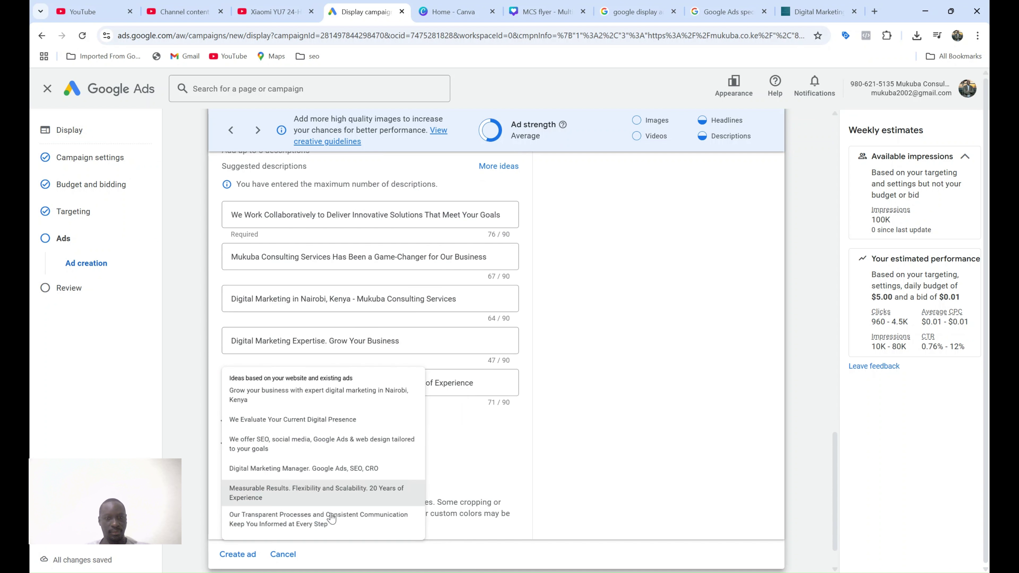
Check the additional format options, enable call to action text for the ad and set it to "Contact Us"
scroll(527, 465, down, 1)
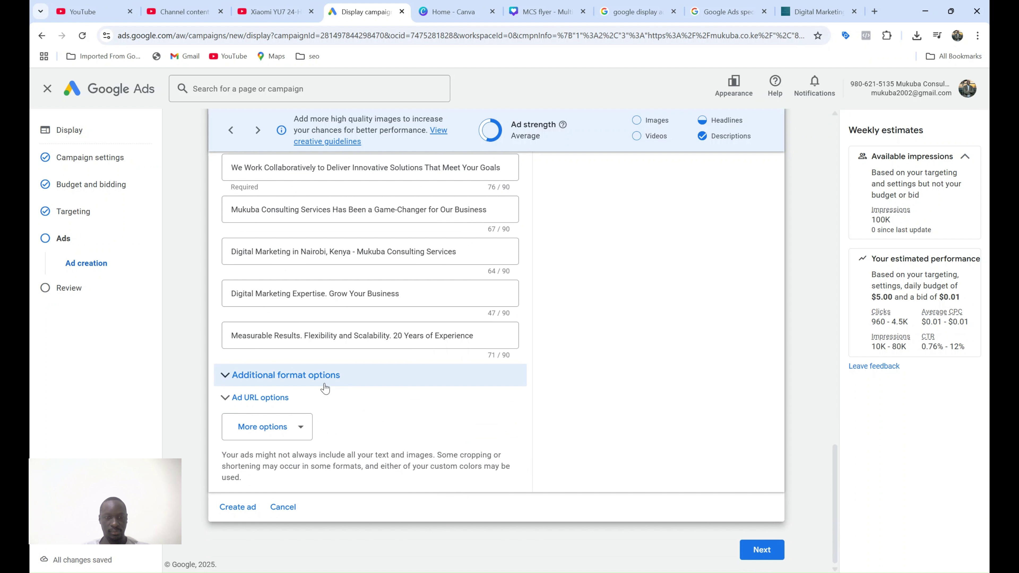
click(325, 376)
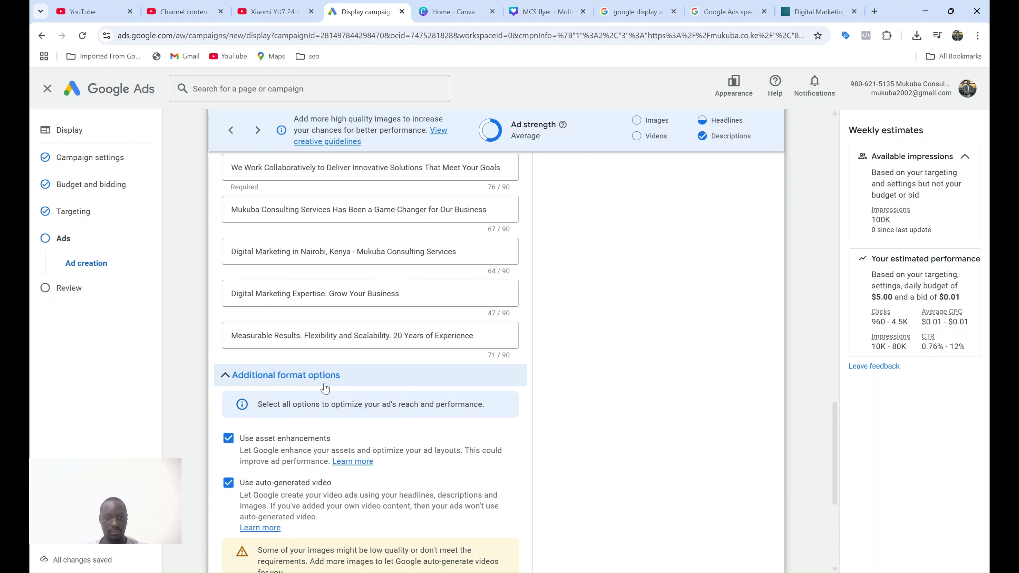
click(324, 382)
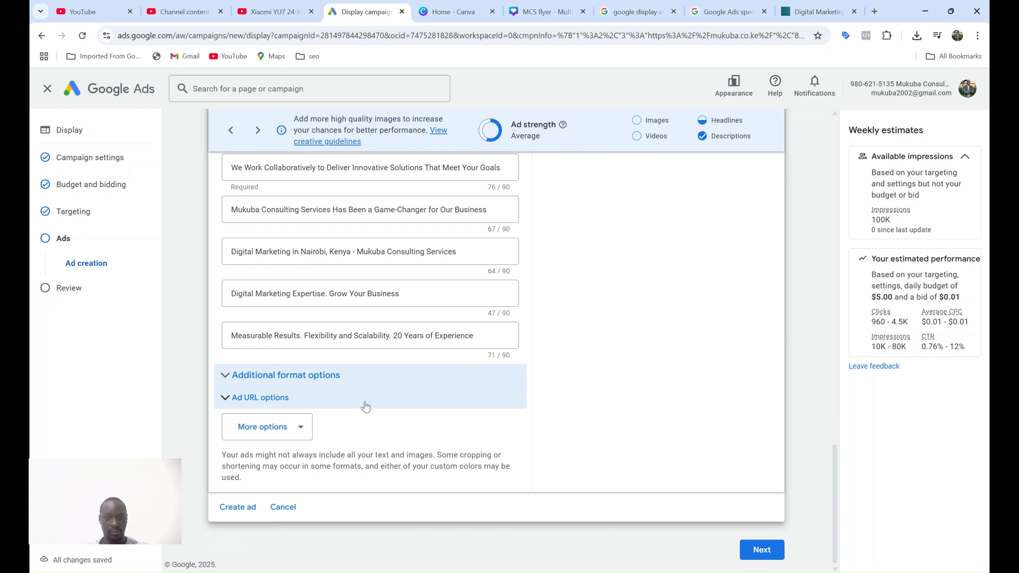
click(302, 428)
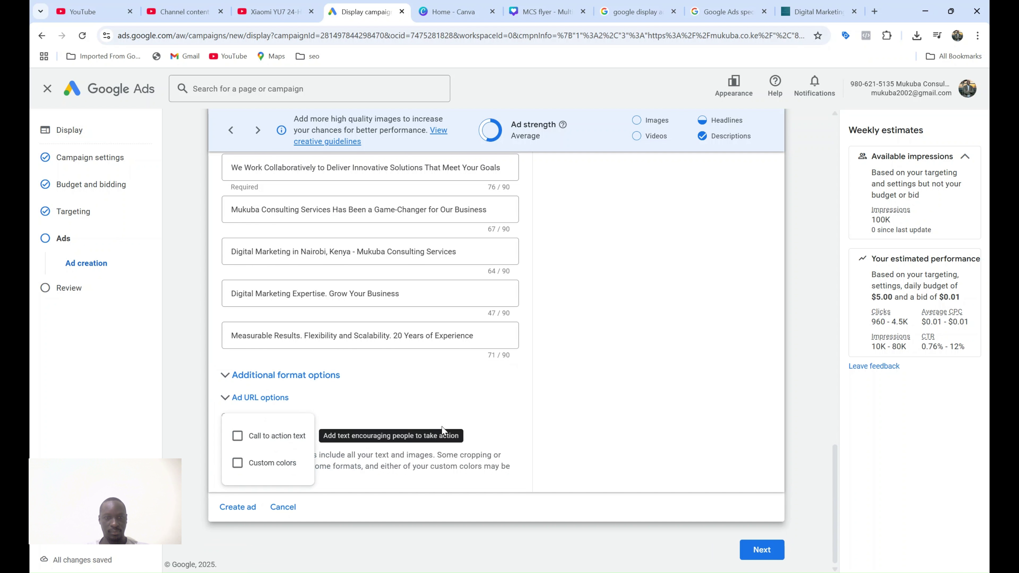
click(237, 436)
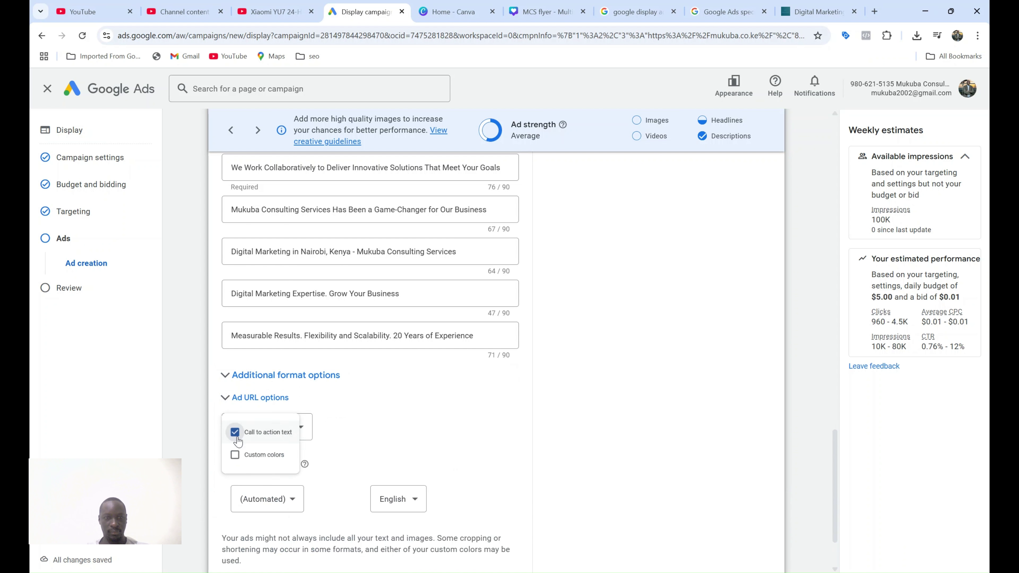
click(294, 502)
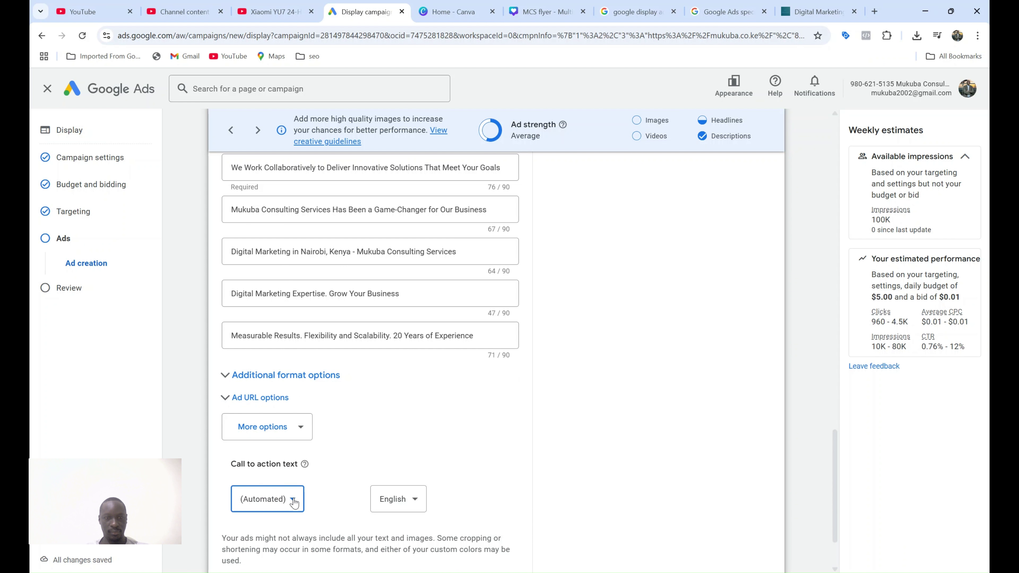
click(294, 502)
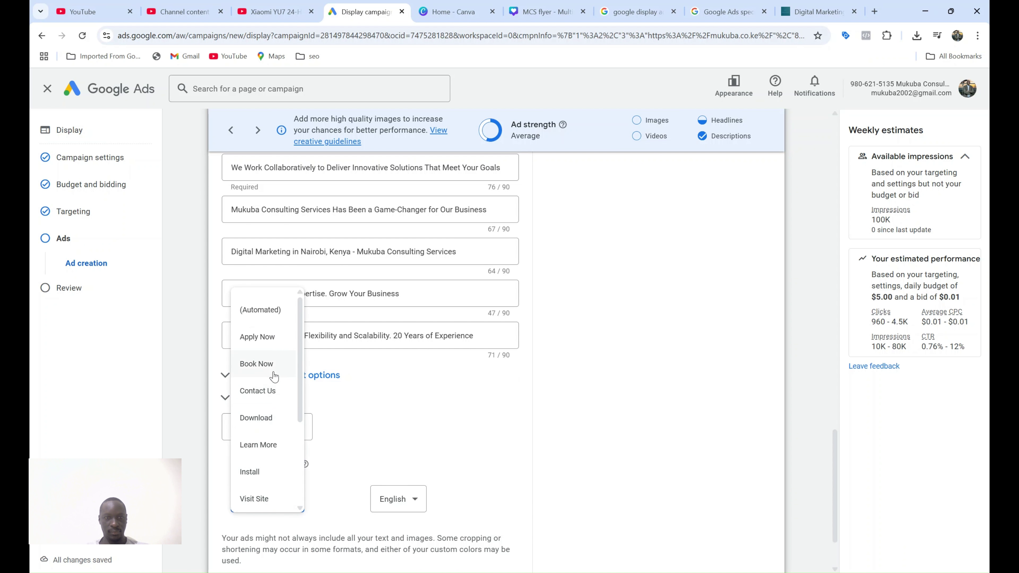
scroll(277, 395, down, 3)
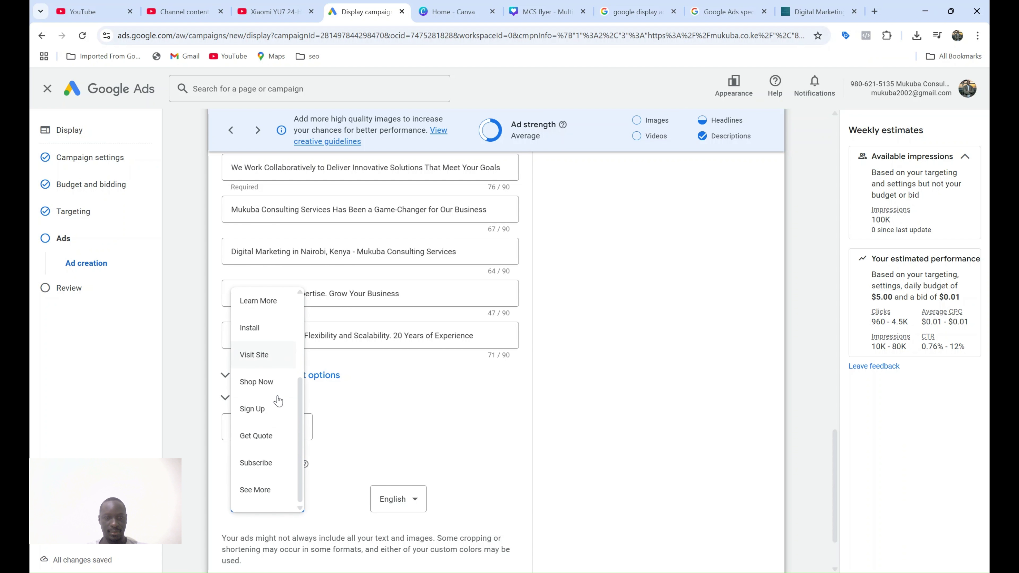
scroll(278, 401, up, 1)
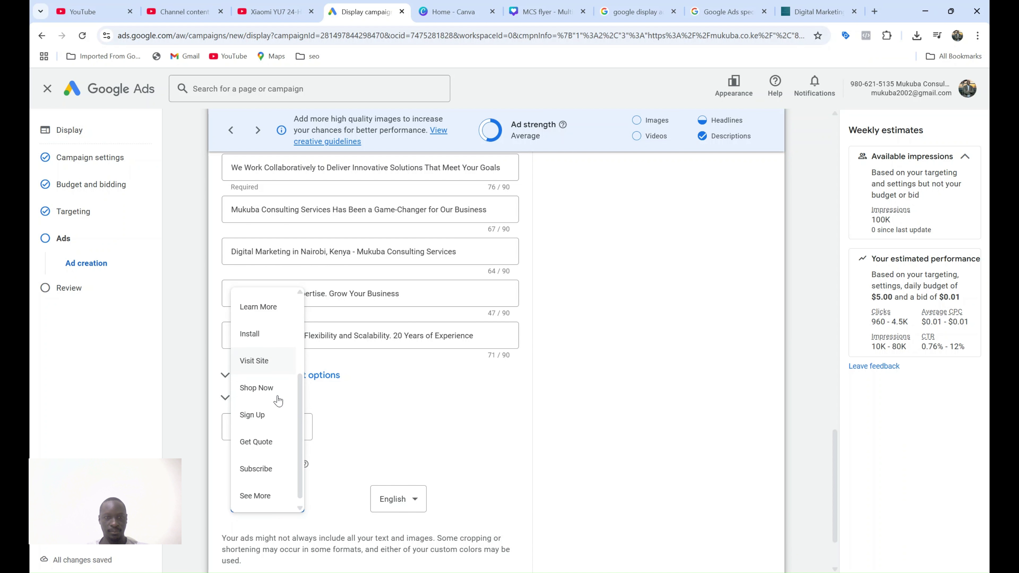
scroll(277, 397, up, 3)
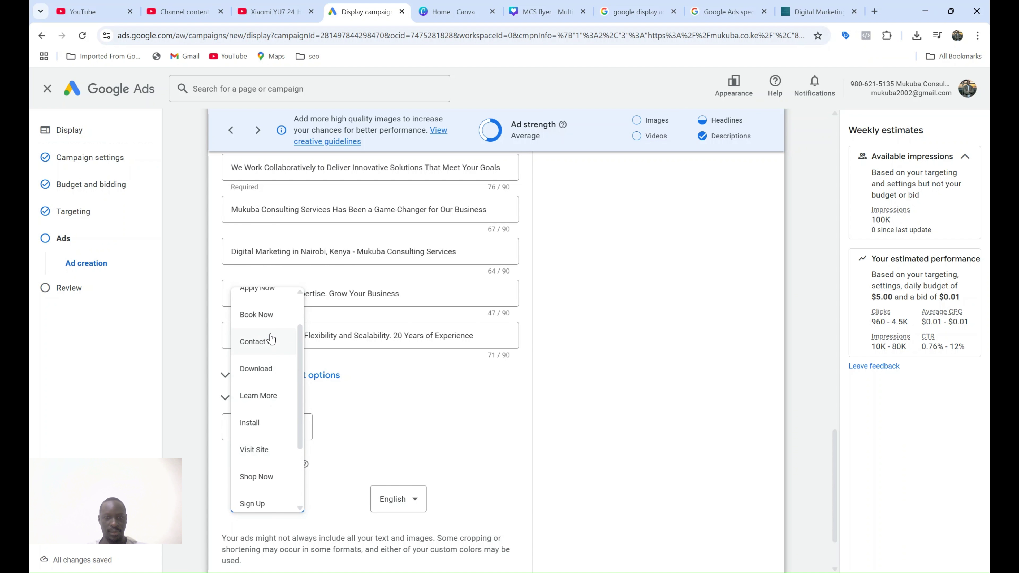
click(271, 340)
Review the ad's final URL, business name, images, logo, headlines and preview, and look at the alternative ad creation options
scroll(533, 440, down, 2)
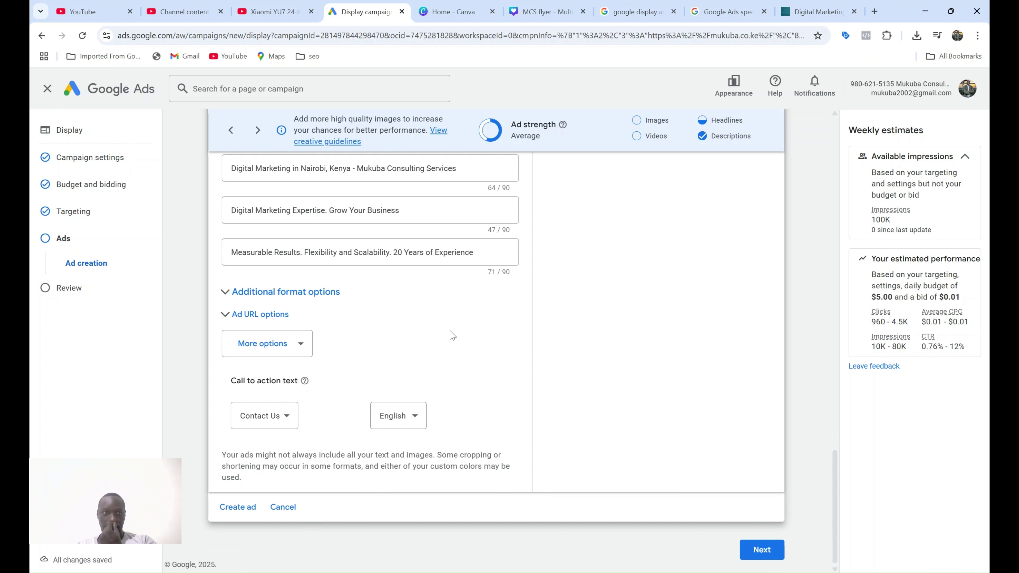
scroll(462, 408, up, 15)
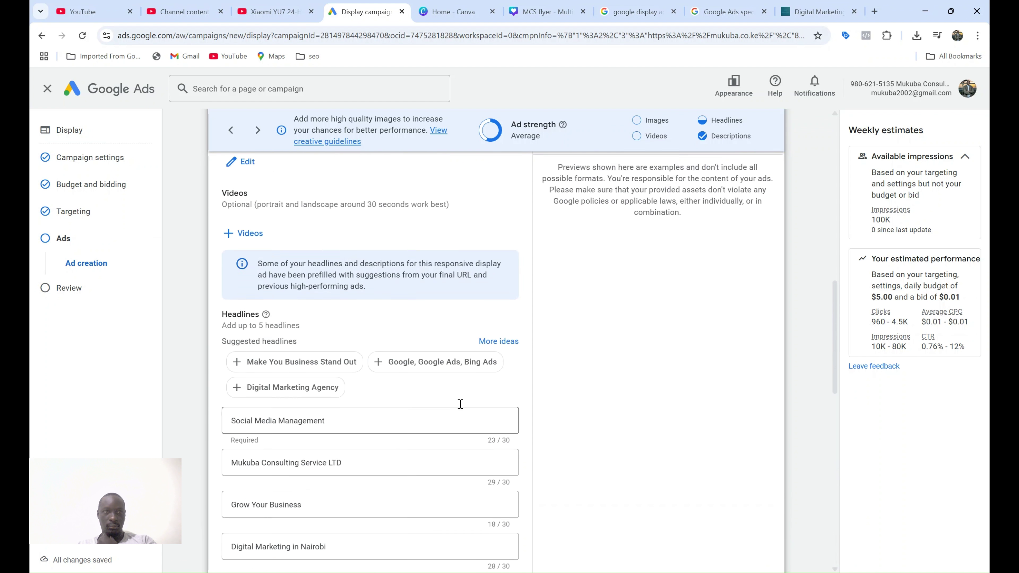
scroll(461, 408, up, 6)
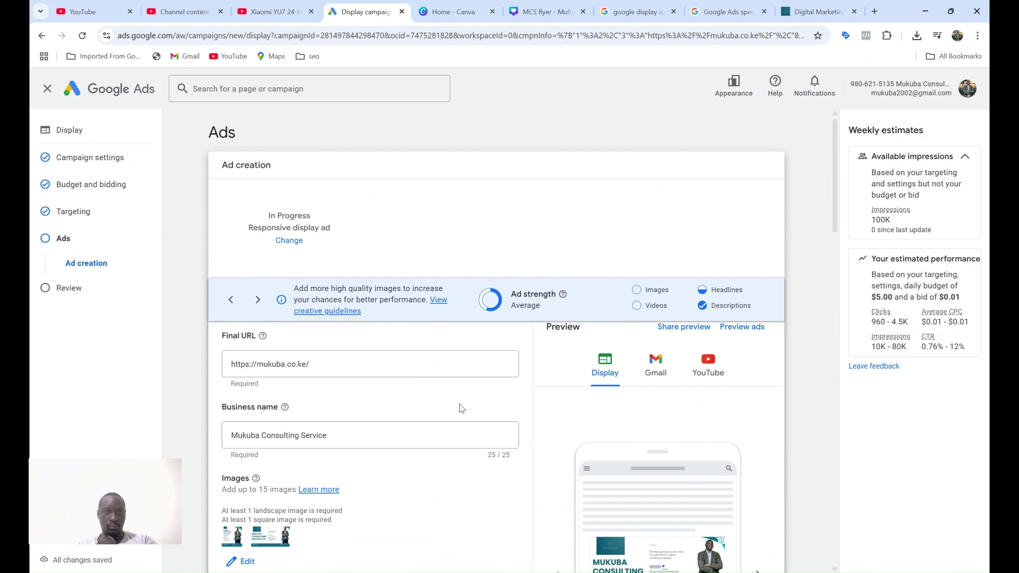
scroll(462, 408, down, 1)
scroll(461, 408, up, 1)
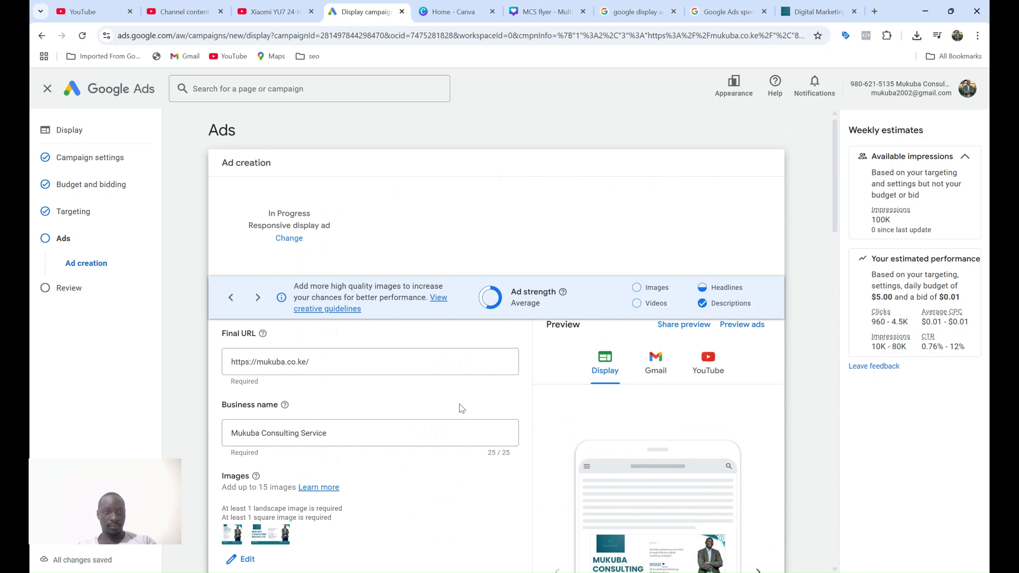
scroll(461, 408, down, 2)
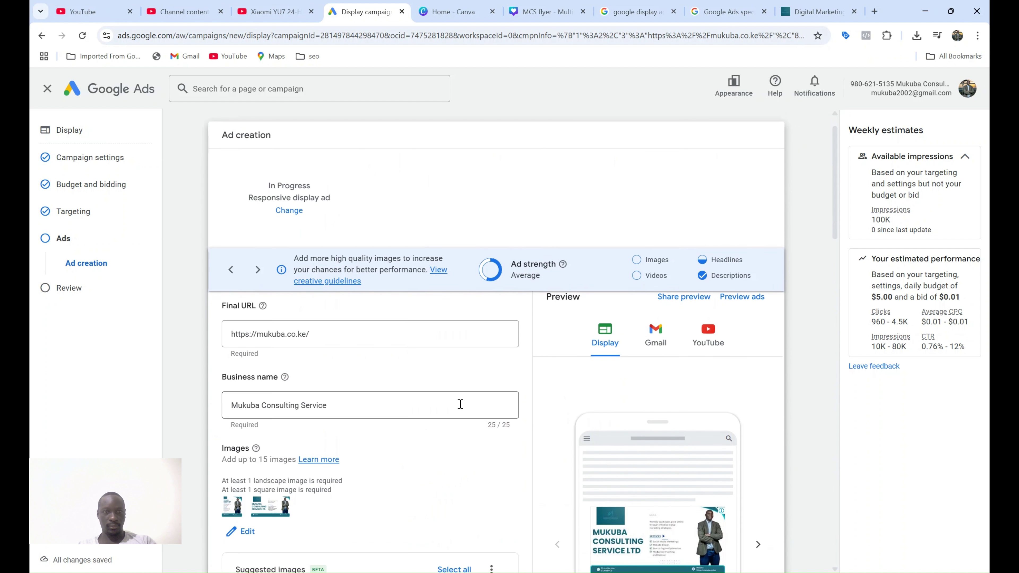
scroll(462, 408, down, 8)
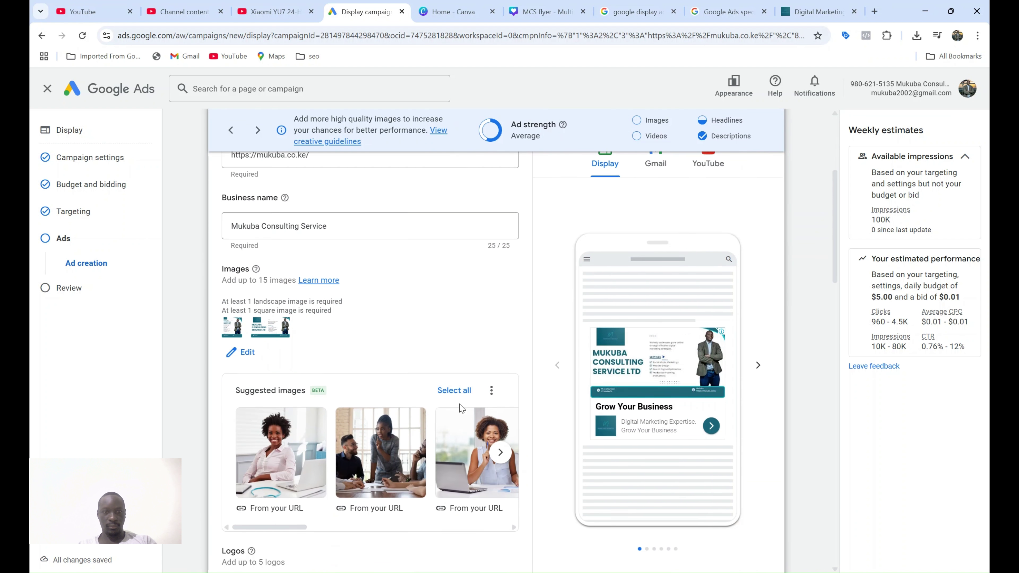
scroll(462, 408, down, 2)
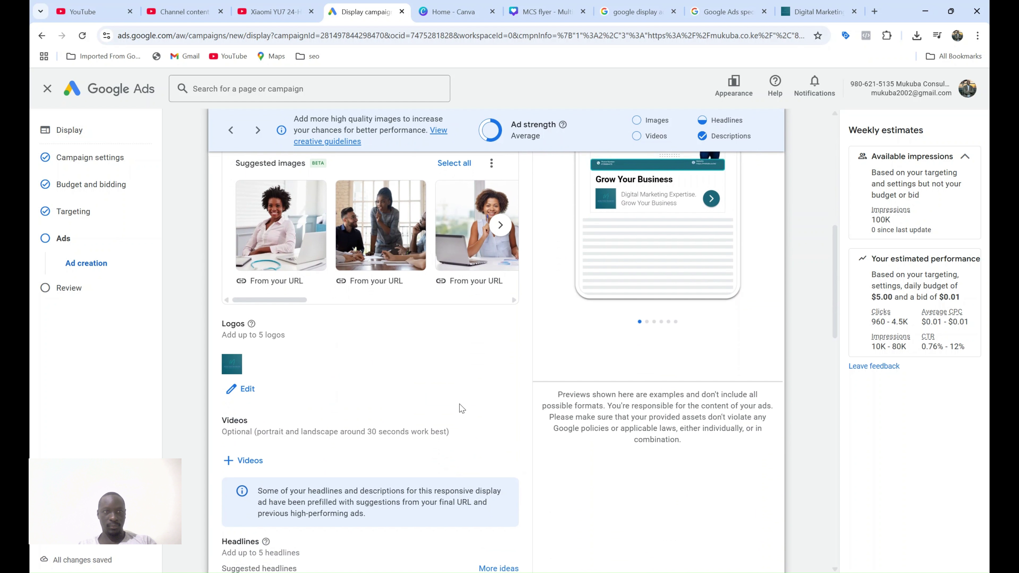
scroll(462, 408, down, 5)
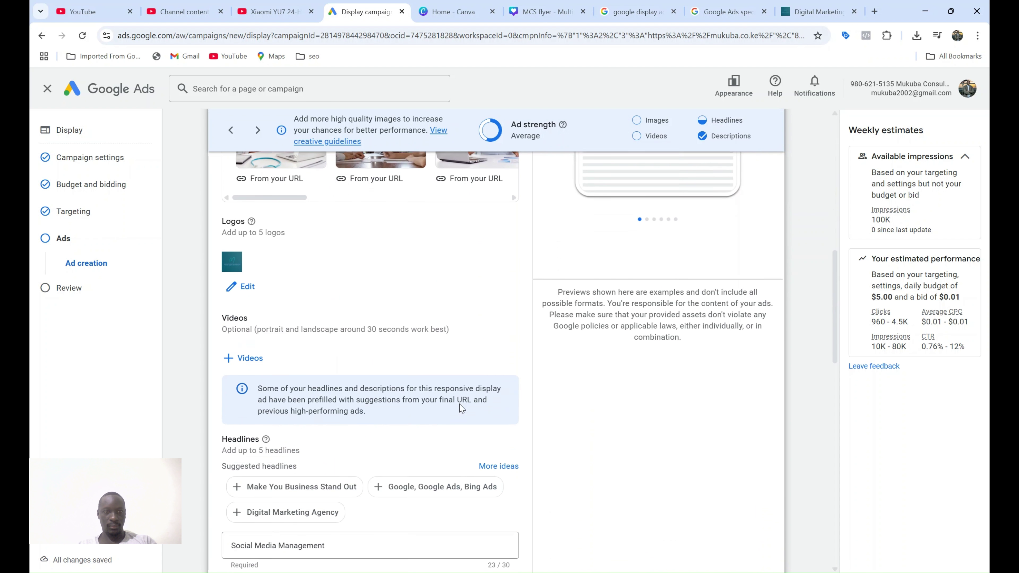
scroll(575, 433, up, 15)
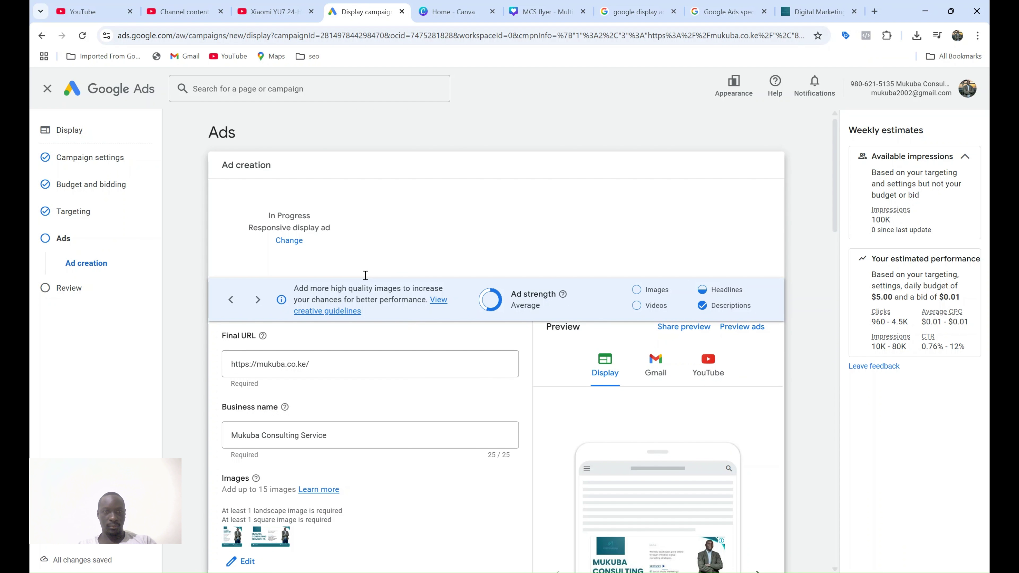
click(290, 245)
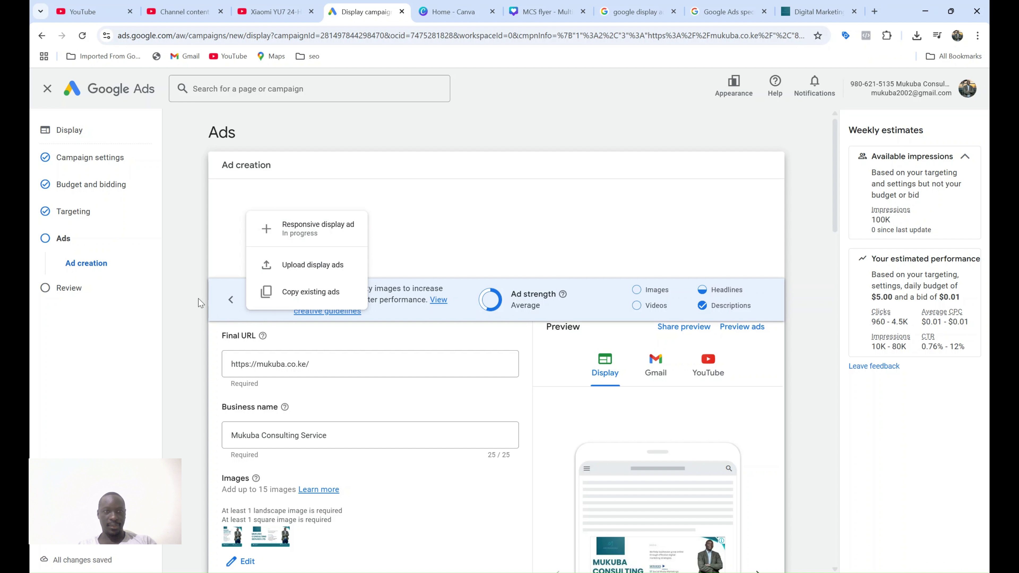
click(192, 302)
Create the responsive display ad and continue to the campaign review to check the budget, bidding and ad group settings
scroll(190, 301, down, 3)
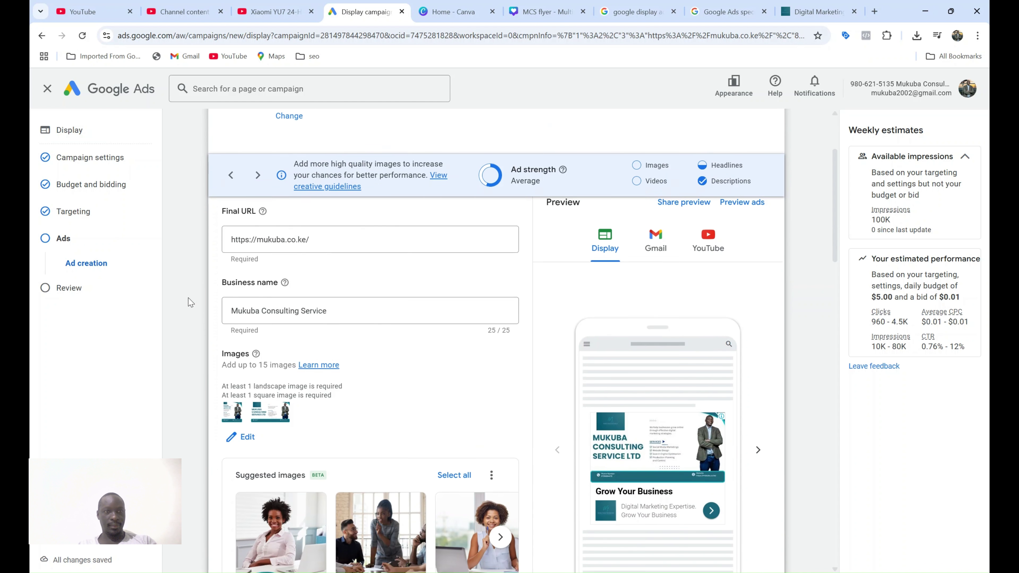
scroll(190, 301, down, 15)
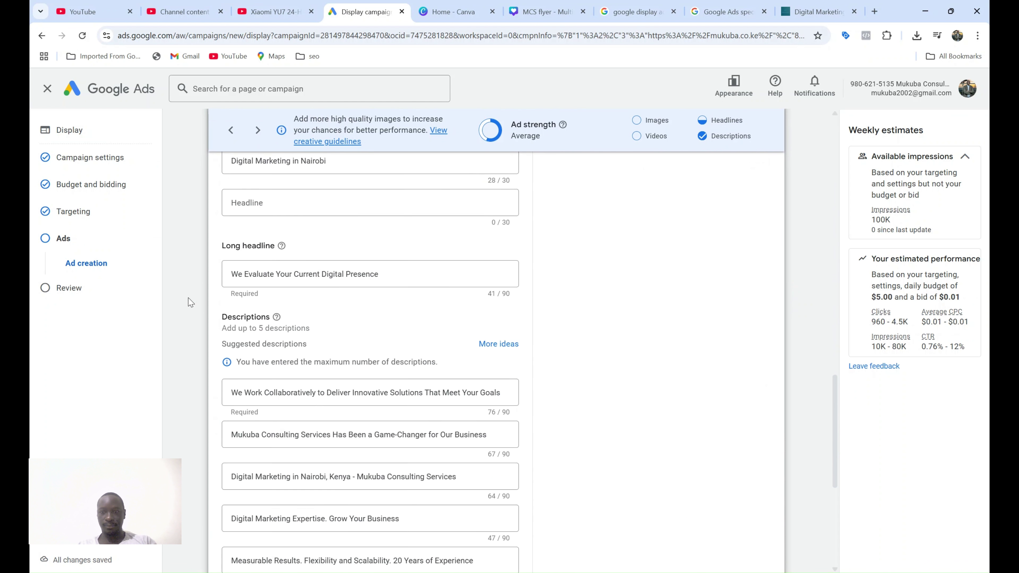
scroll(189, 301, down, 7)
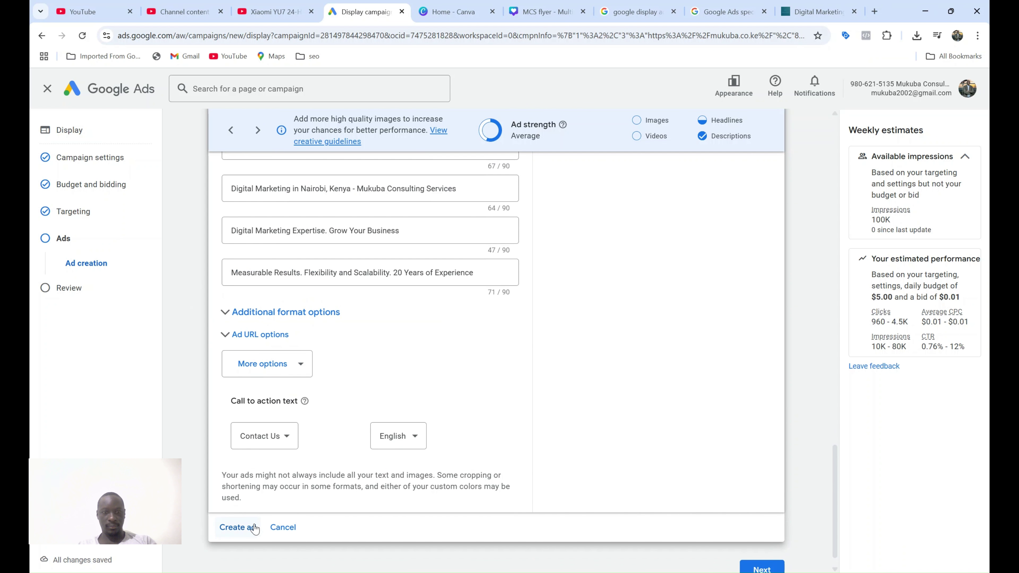
click(241, 528)
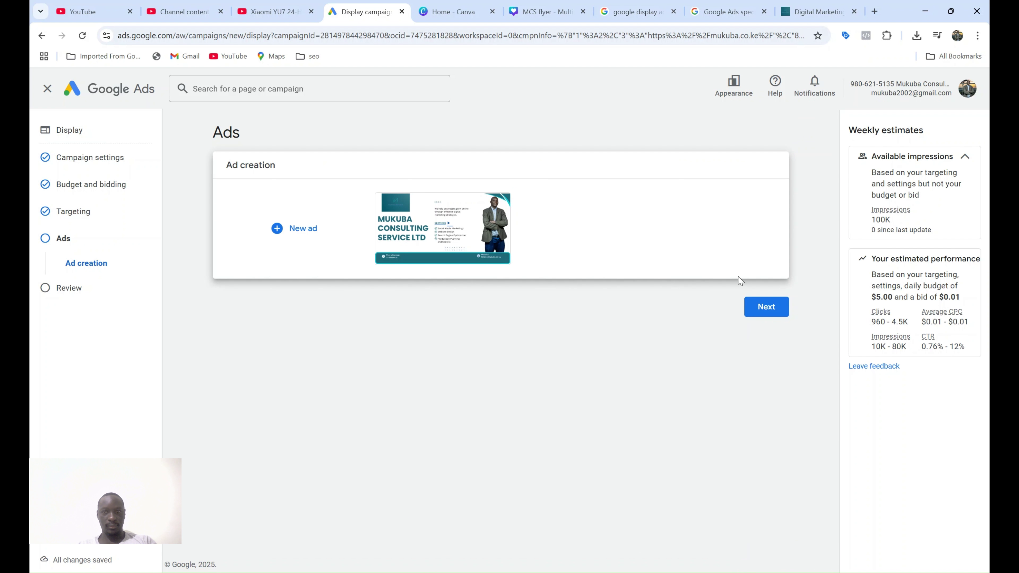
click(766, 308)
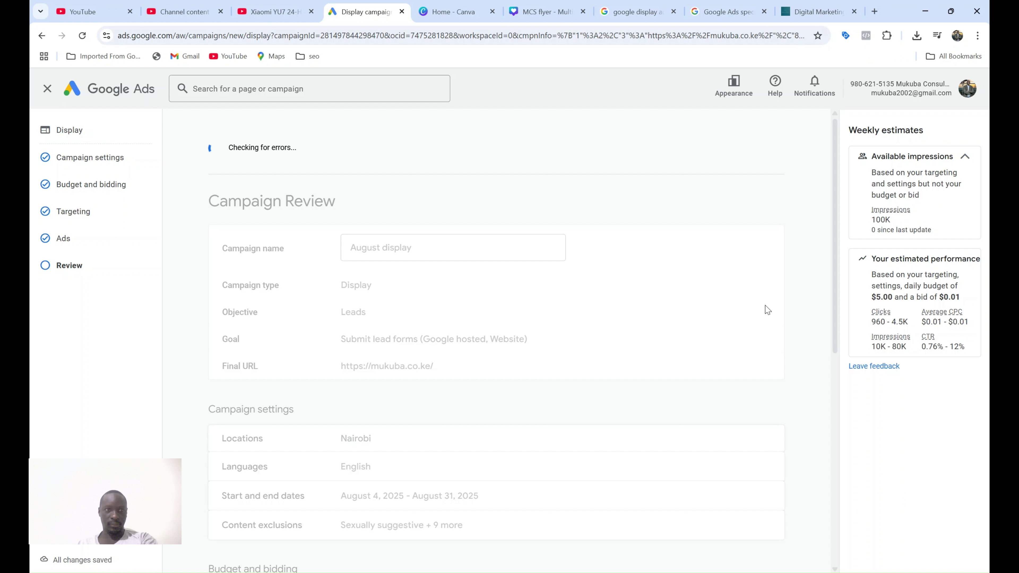
scroll(658, 310, down, 8)
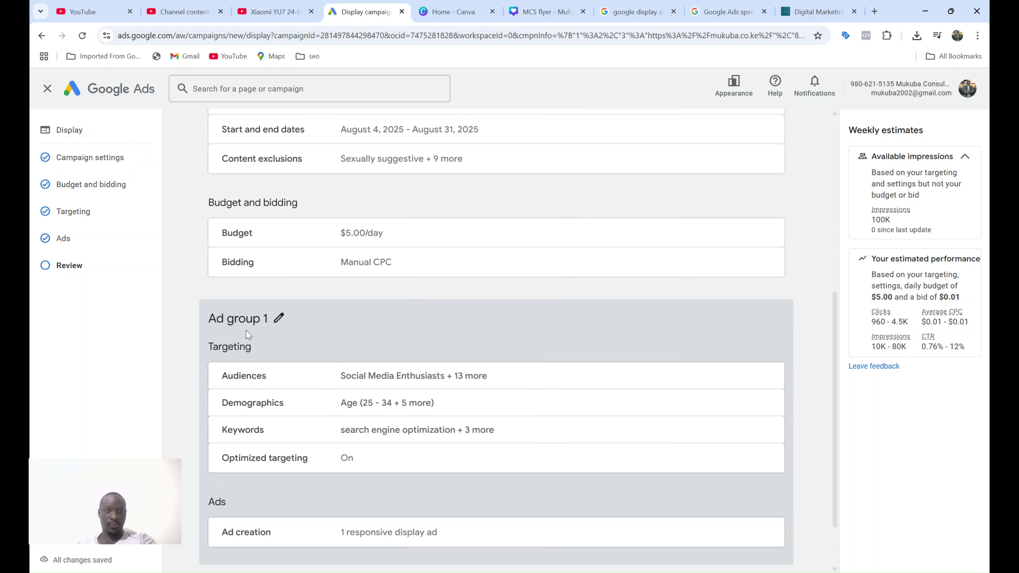
Rename the ad group as "Display" and check its targeting and ad summary in the review
triple_click(243, 318)
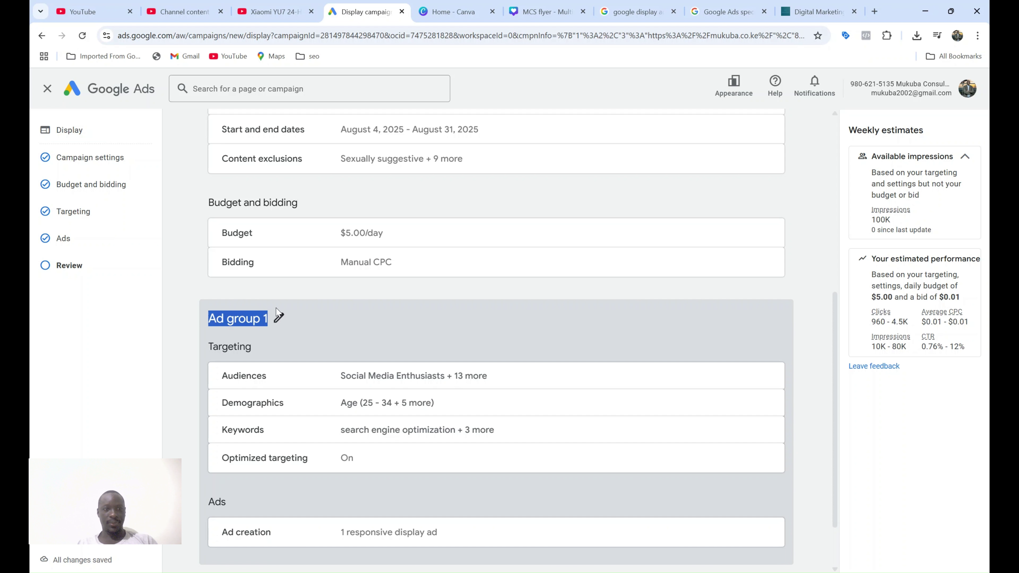
click(280, 318)
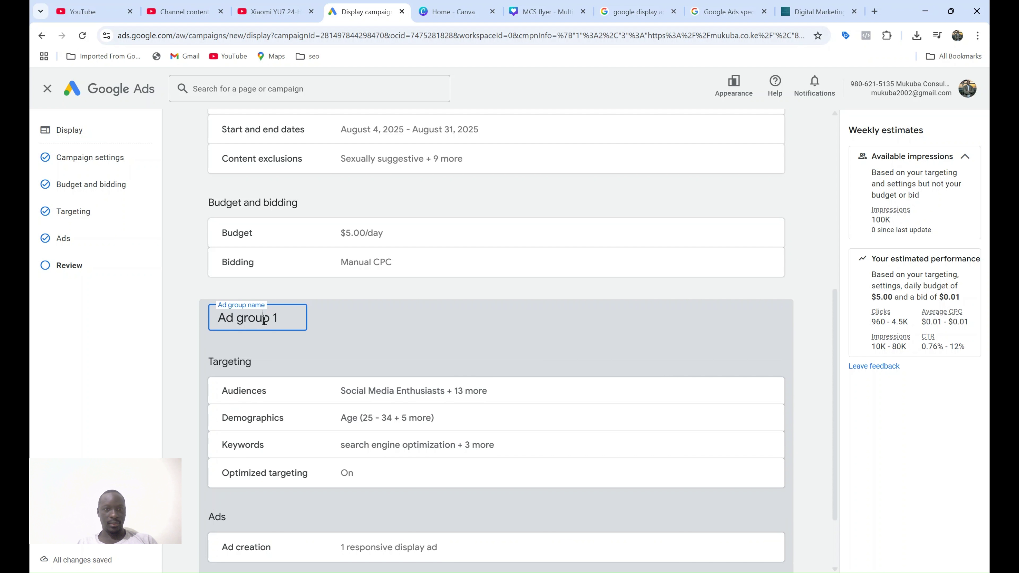
double_click(264, 319)
key(ctrl+a)
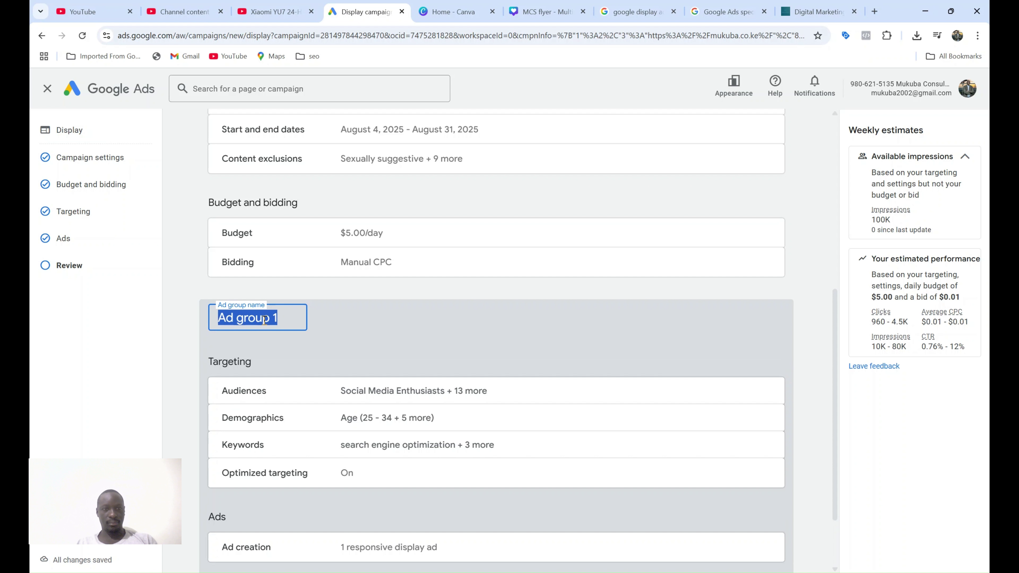
text(Displa)
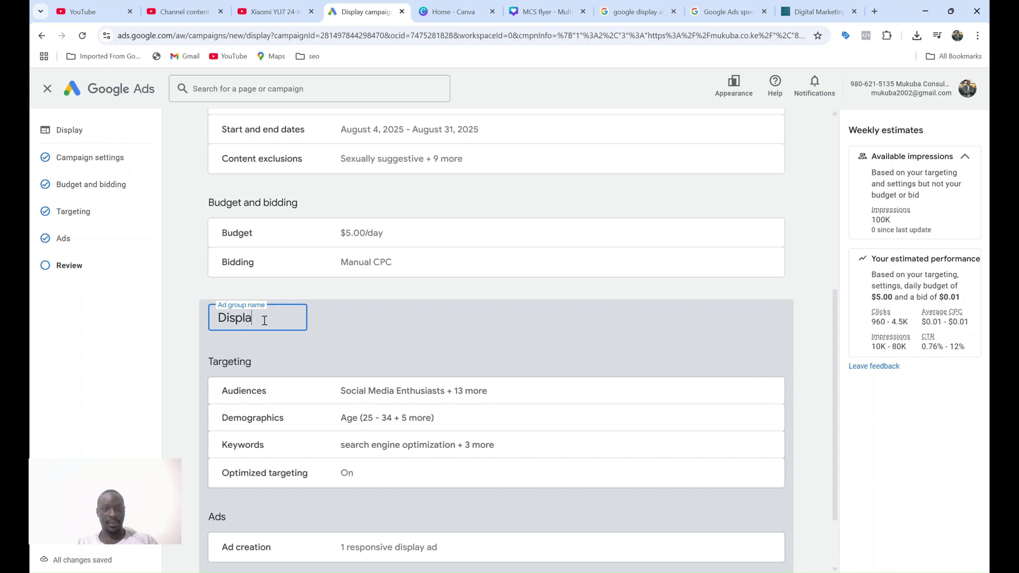
text(y)
scroll(268, 370, down, 2)
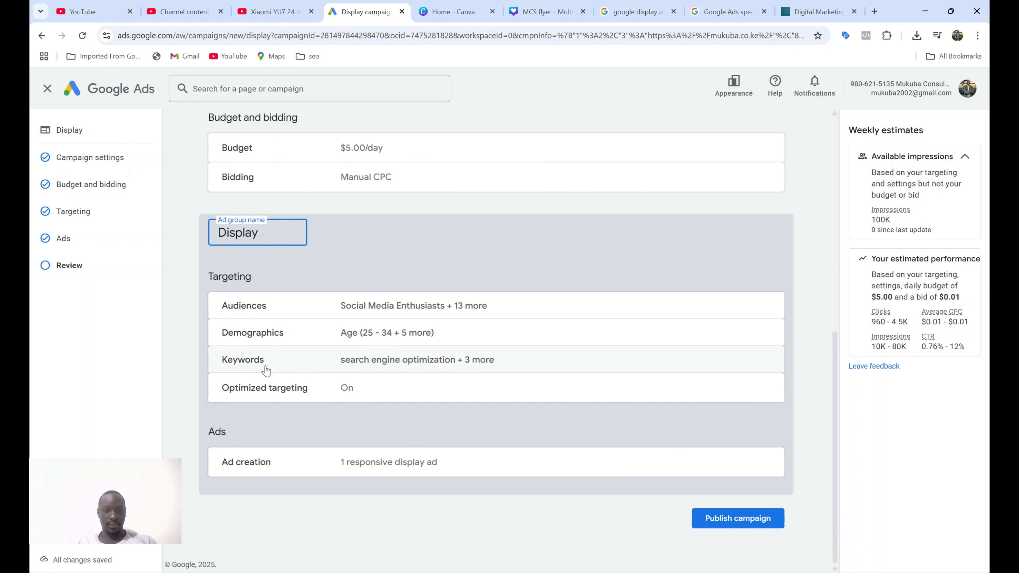
scroll(189, 429, up, 1)
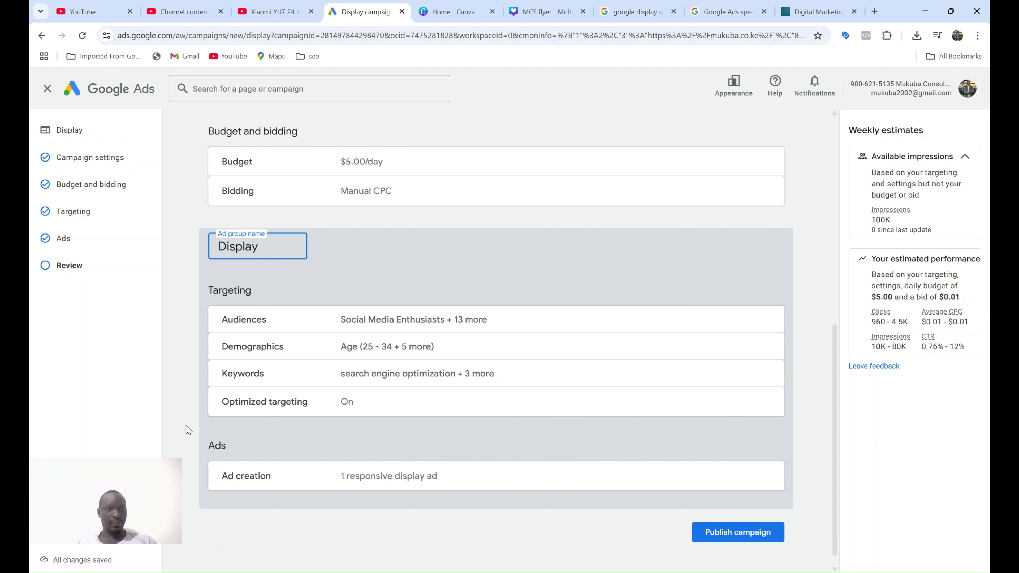
Go back to the targeting settings and examine the audience segments, demographics, keywords, placements, optimized targeting and additional targeting options
click(63, 215)
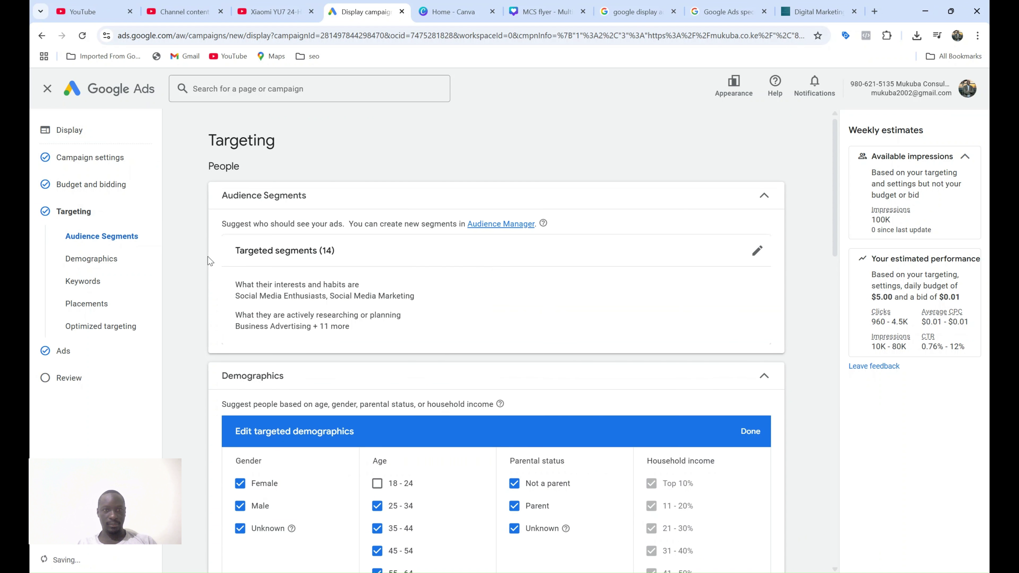
scroll(209, 261, down, 5)
scroll(208, 261, down, 15)
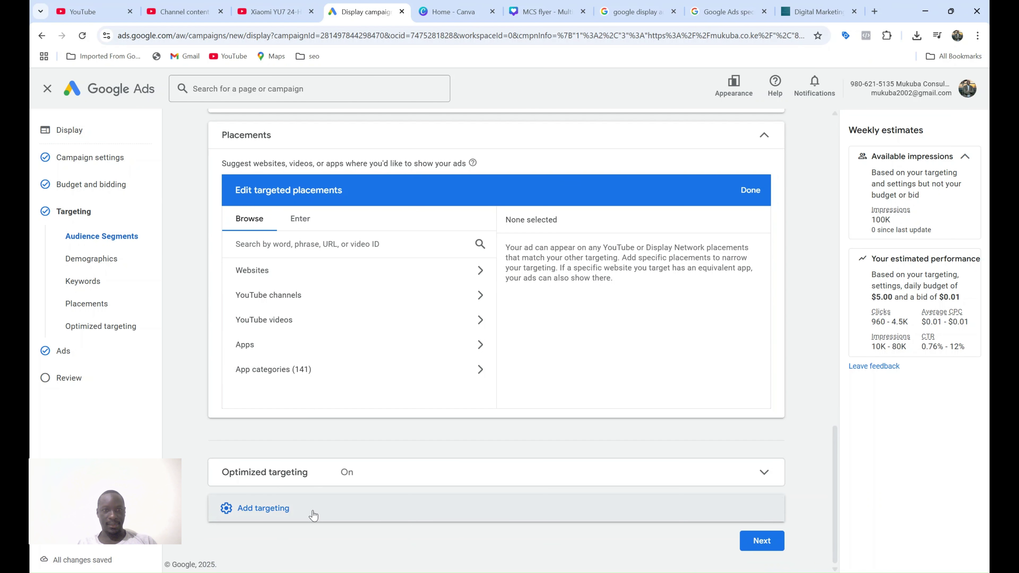
click(313, 516)
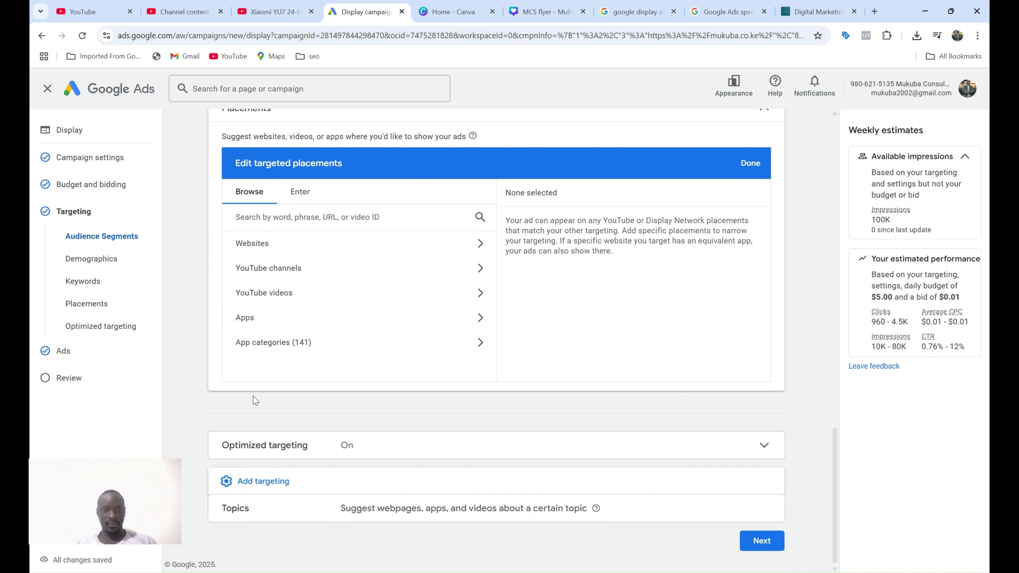
scroll(252, 393, up, 2)
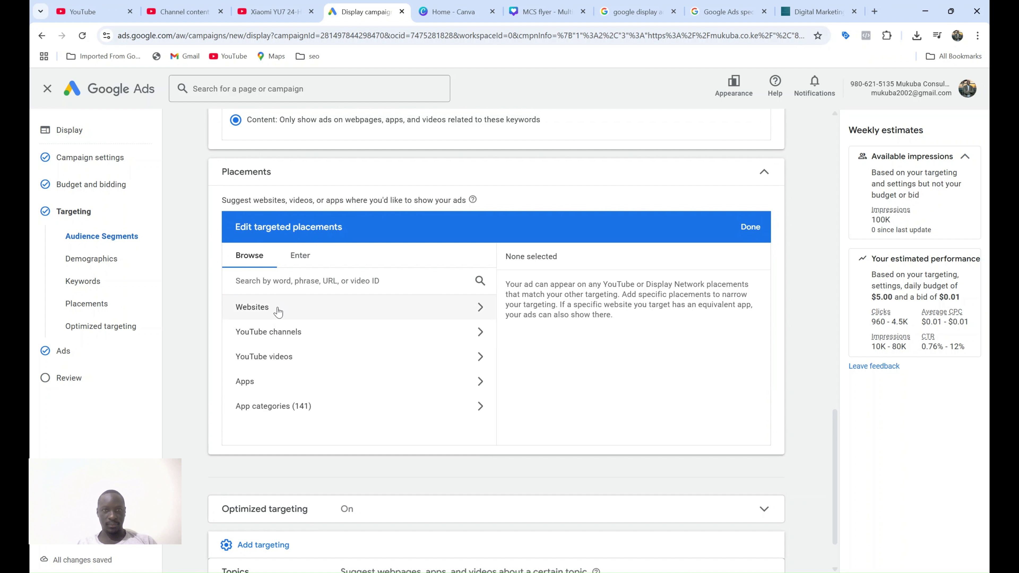
scroll(200, 255, up, 10)
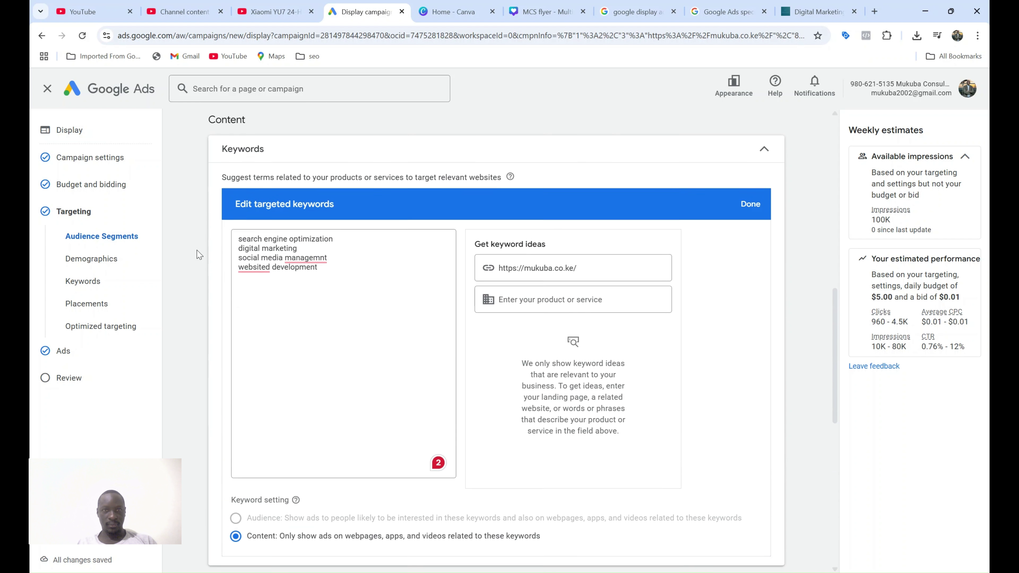
scroll(199, 255, up, 14)
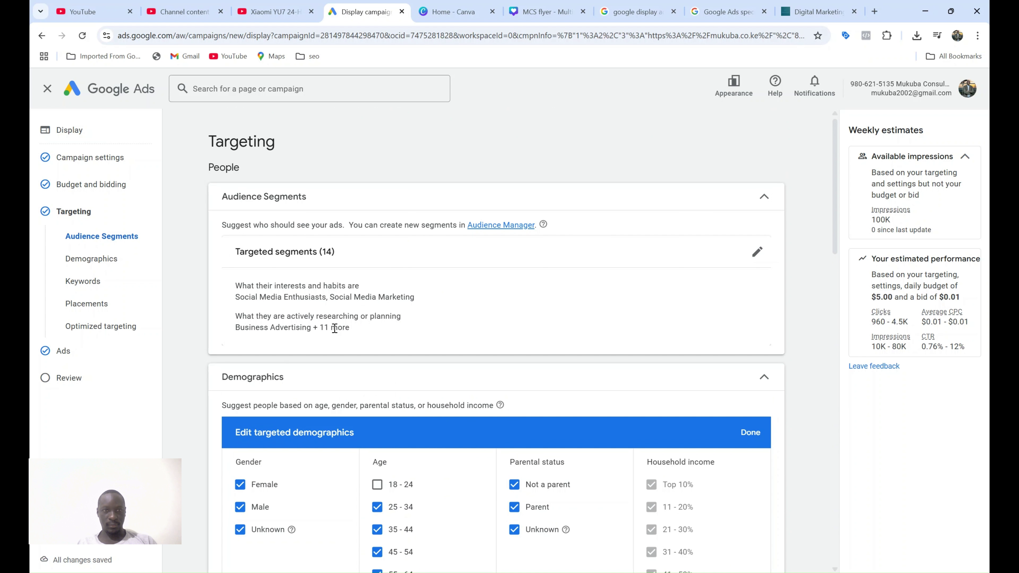
scroll(335, 328, down, 10)
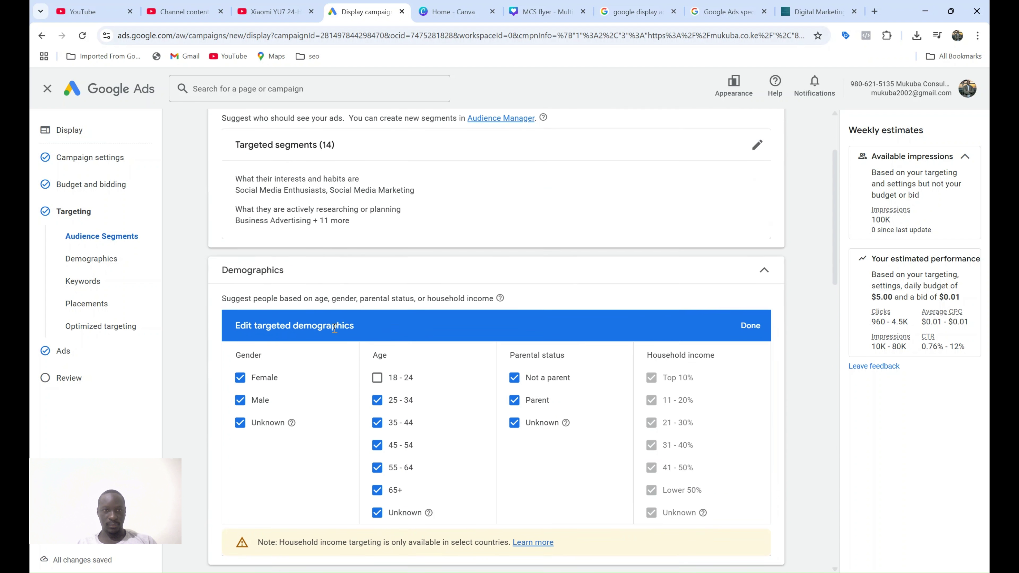
scroll(335, 329, down, 10)
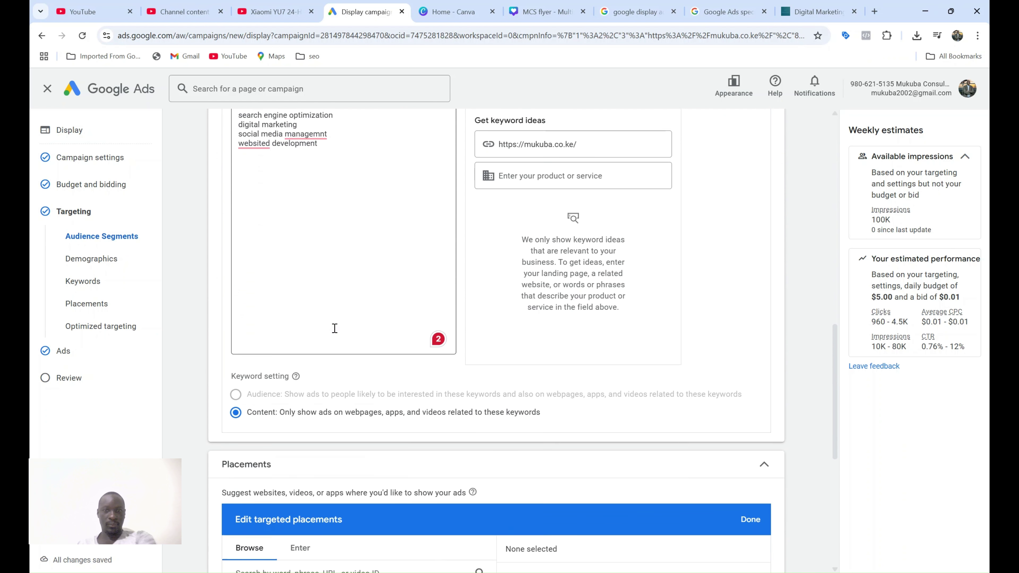
scroll(337, 333, down, 3)
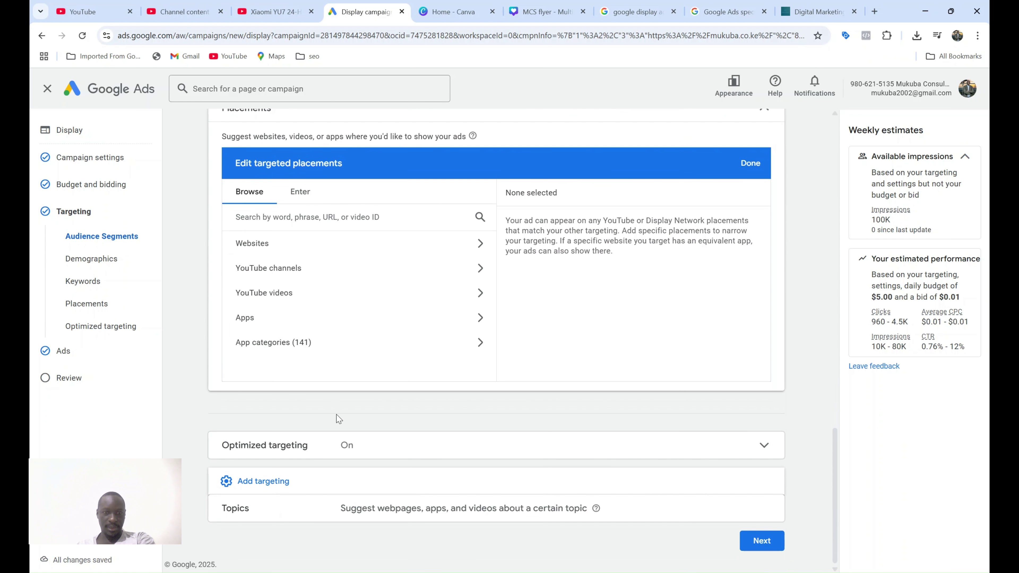
click(342, 443)
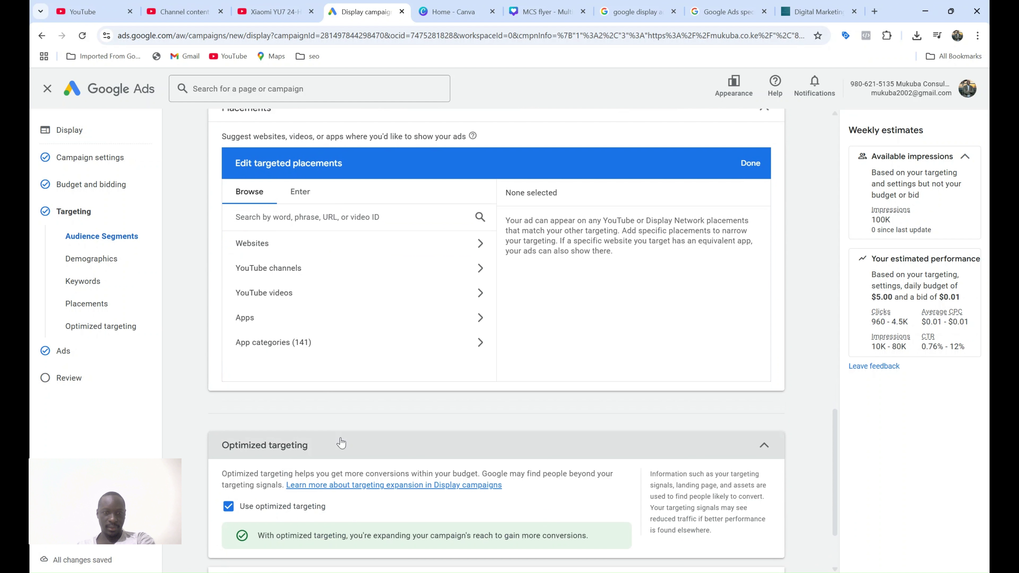
click(342, 444)
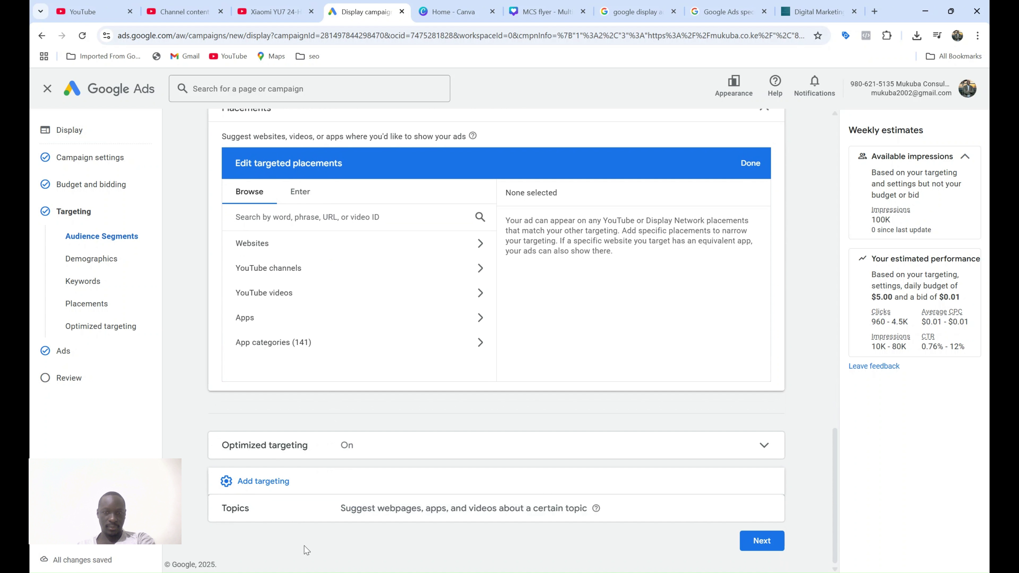
Add topic targeting to the ad group with the "Business & Industrial" topic and look through the remaining topics
click(441, 513)
scroll(441, 517, down, 1)
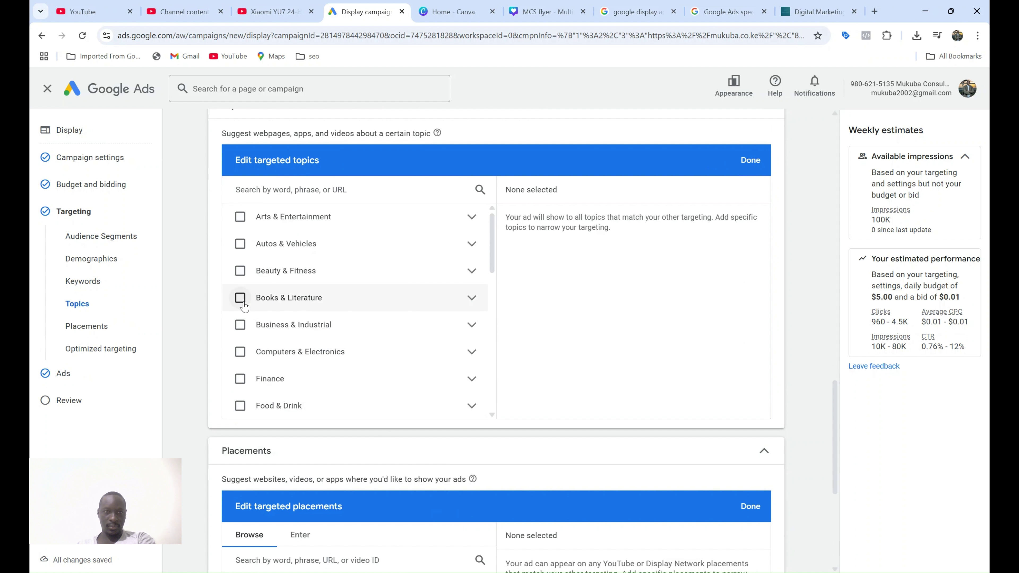
click(240, 324)
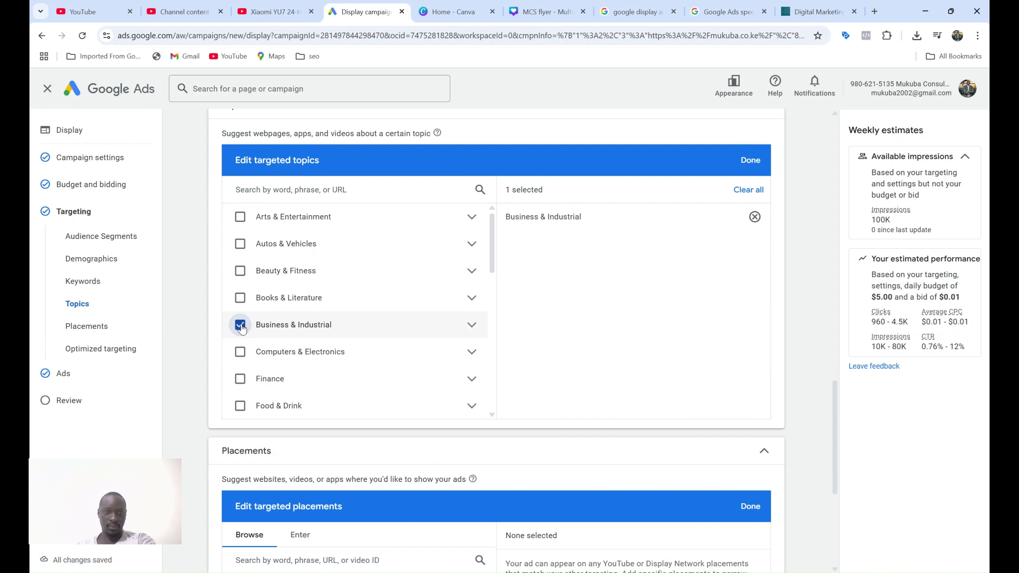
scroll(241, 325, down, 2)
scroll(241, 329, down, 6)
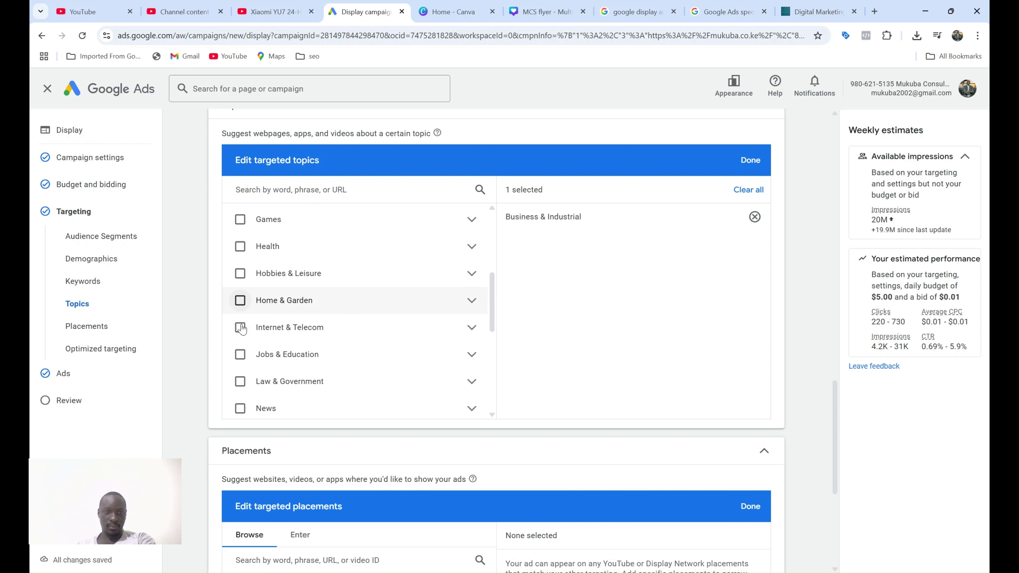
scroll(241, 329, down, 5)
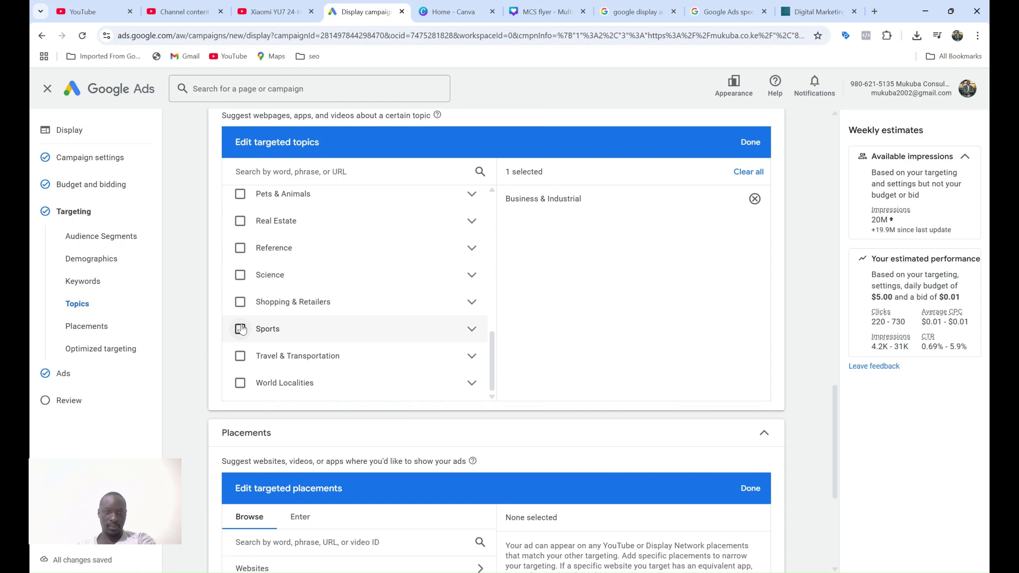
scroll(202, 387, down, 6)
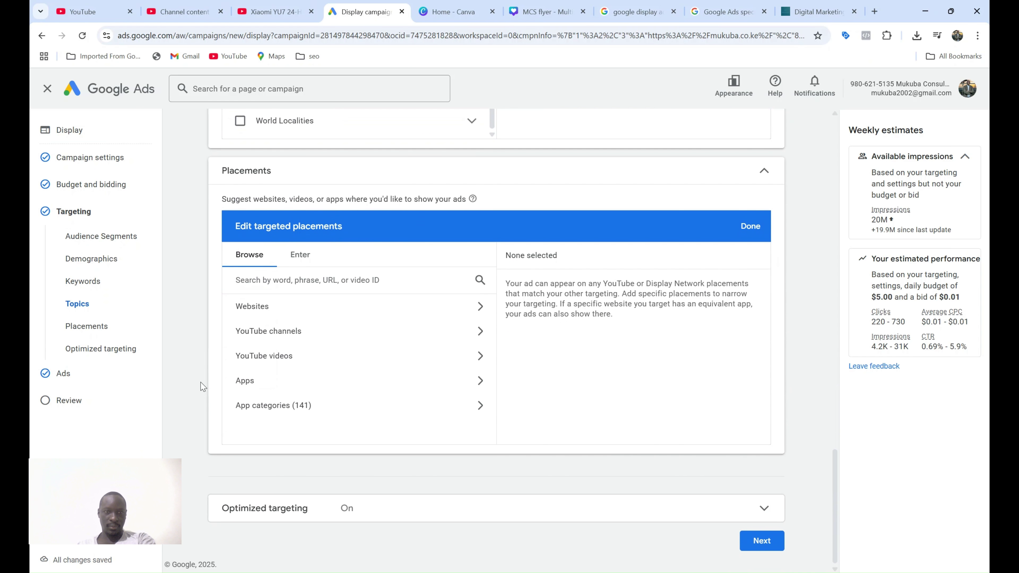
Return to the campaign review, publish the campaign and look over its overview page
click(72, 393)
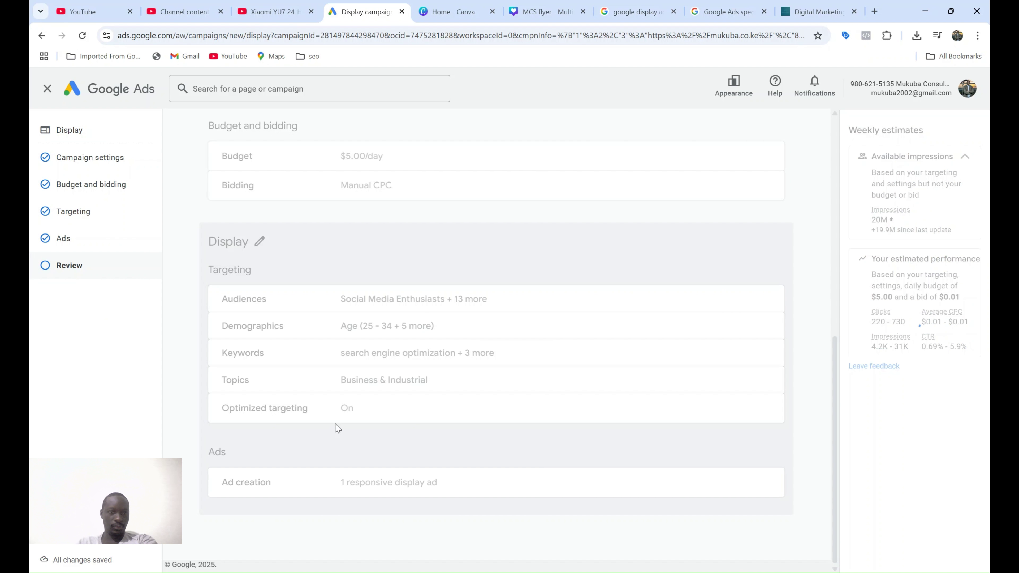
scroll(376, 360, down, 1)
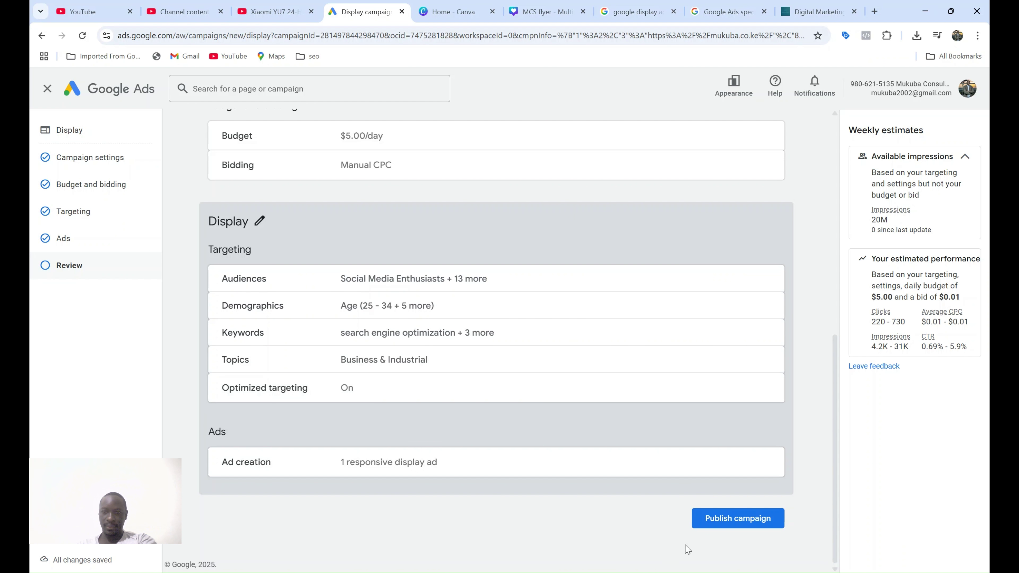
click(742, 520)
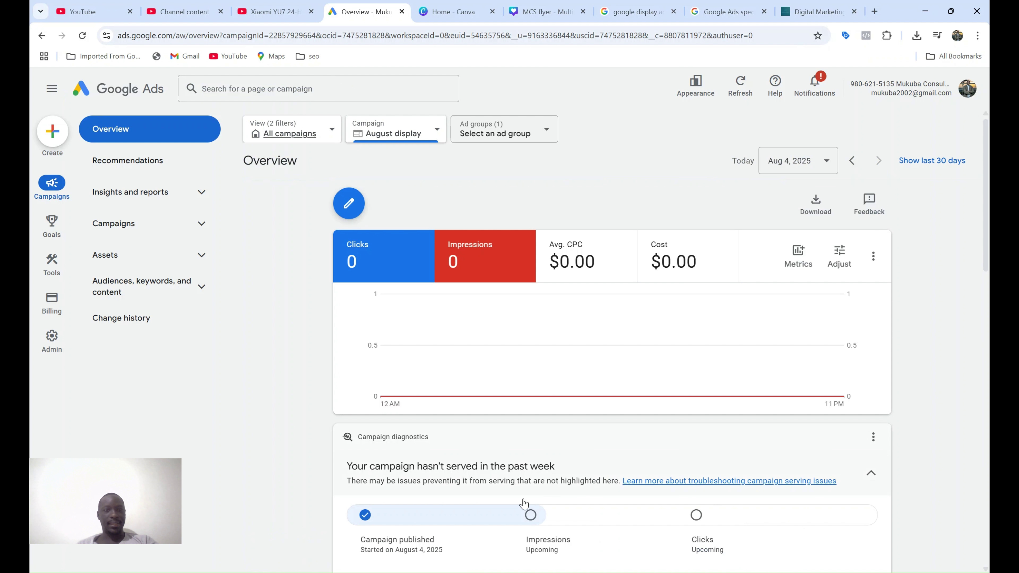
scroll(302, 316, down, 2)
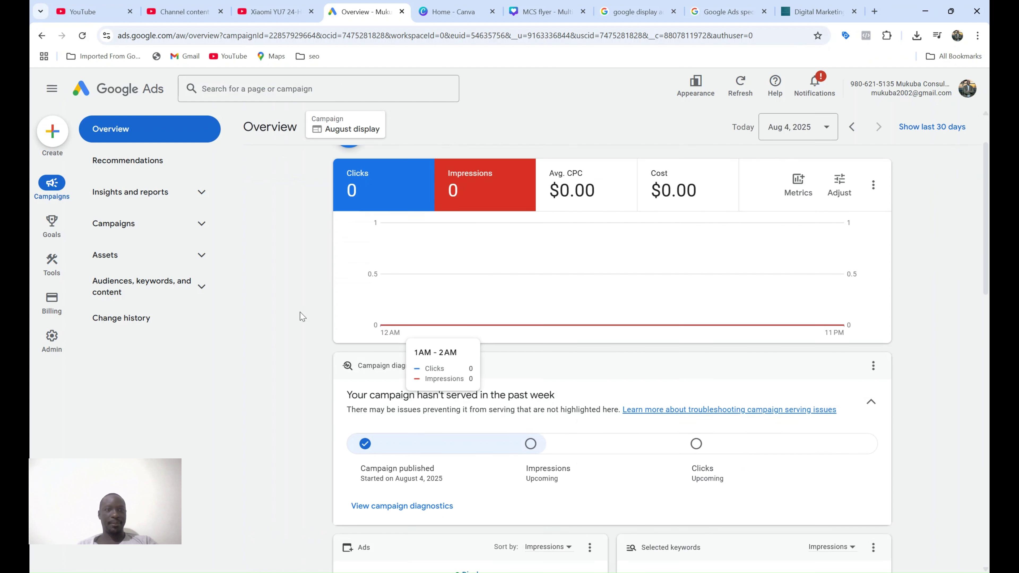
scroll(302, 316, down, 6)
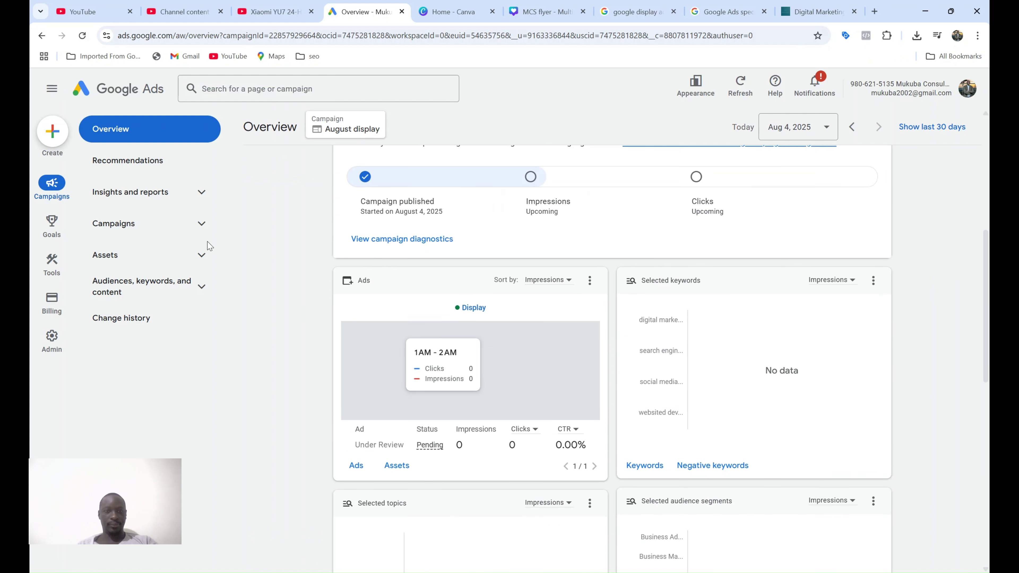
Open the list of campaigns and pause the "August display" campaign
click(134, 230)
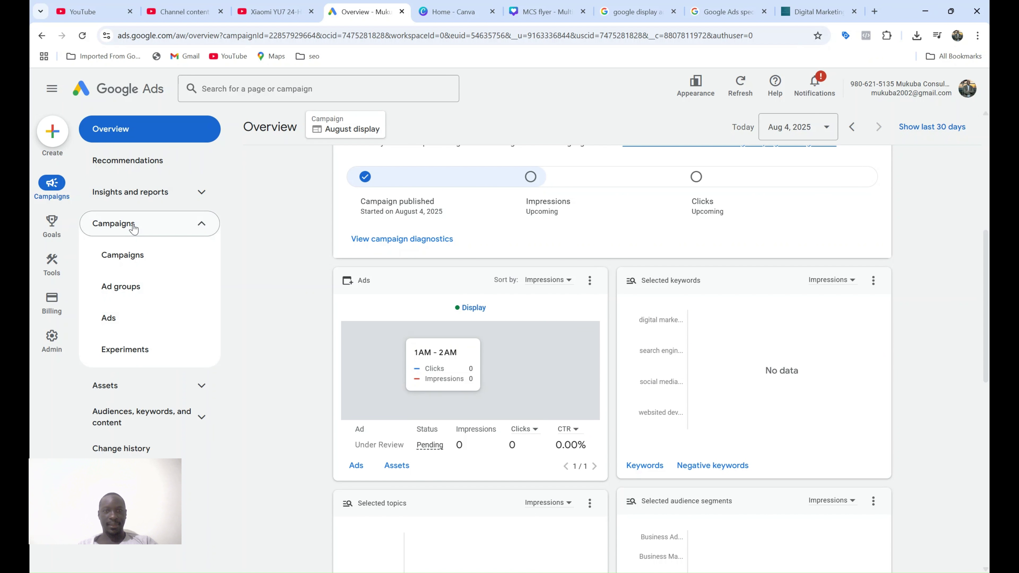
click(130, 255)
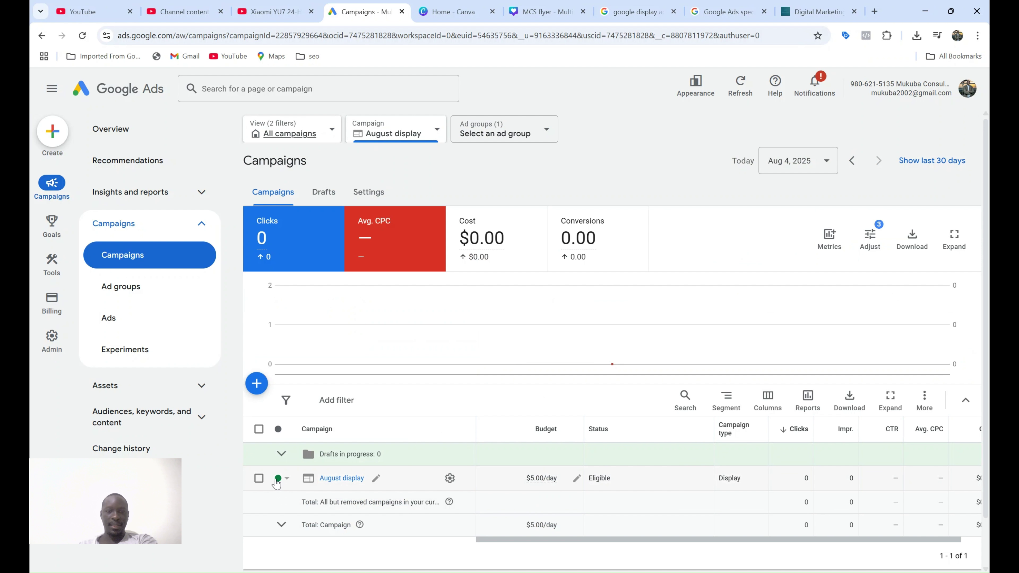
click(278, 479)
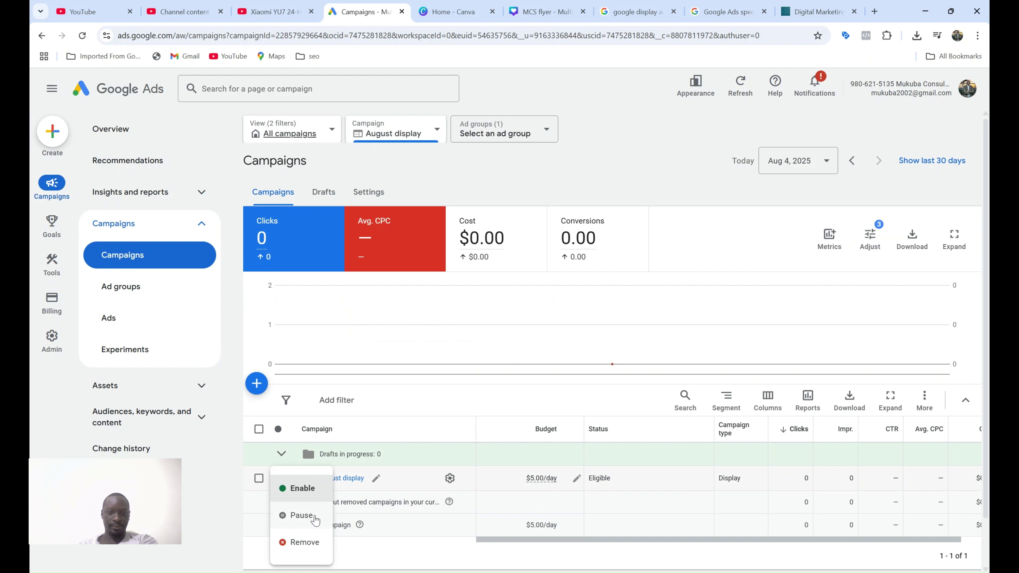
click(313, 518)
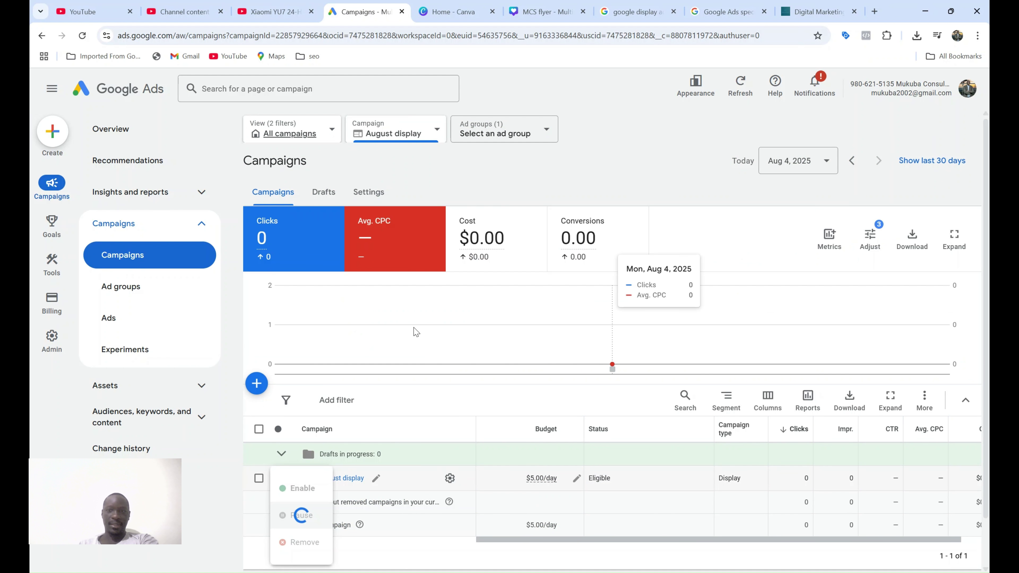